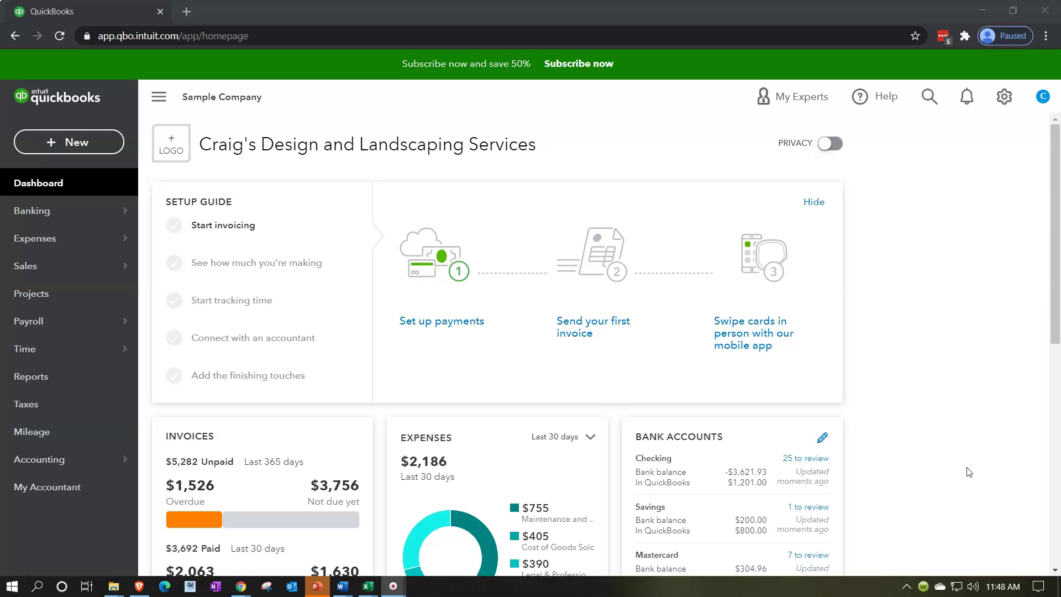
- Open the Sales by Product/Service Summary report from the Sales and customers group of the standard reports
left_click(95, 377)
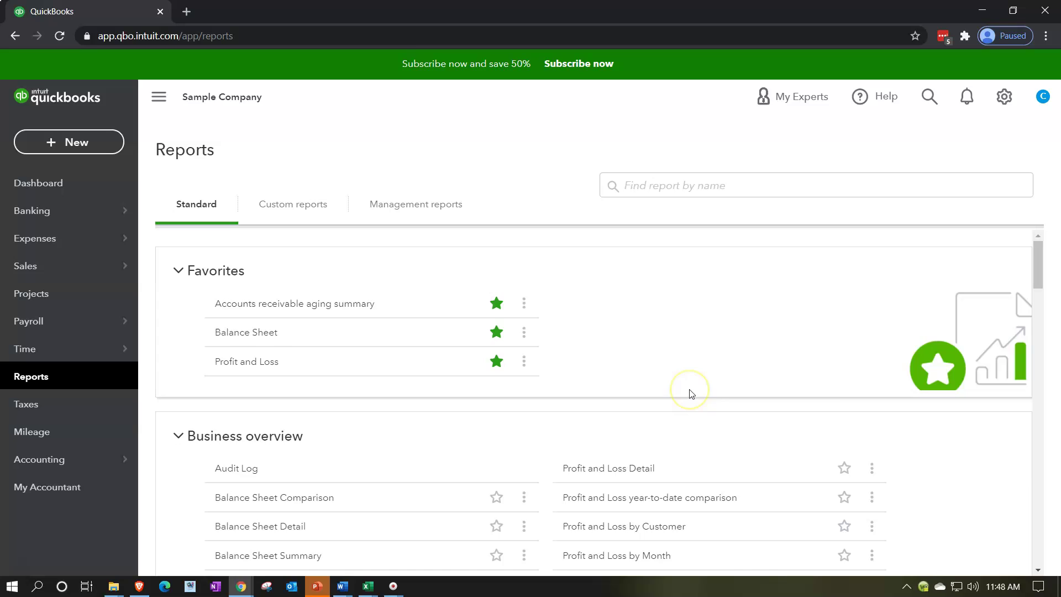
scroll(688, 392, "down", 4)
scroll(691, 393, "down", 6)
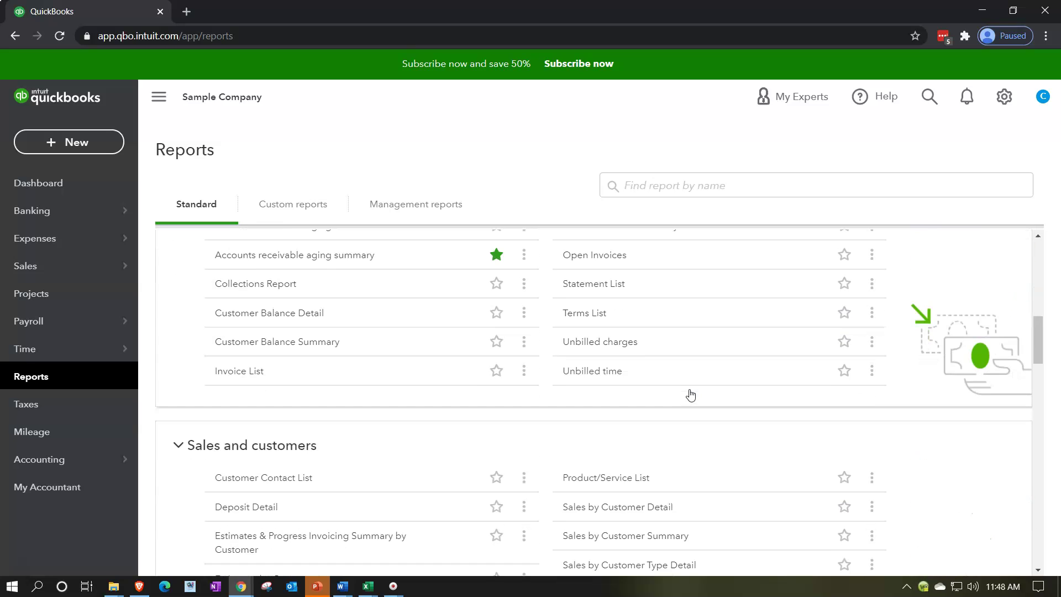
scroll(690, 393, "down", 1)
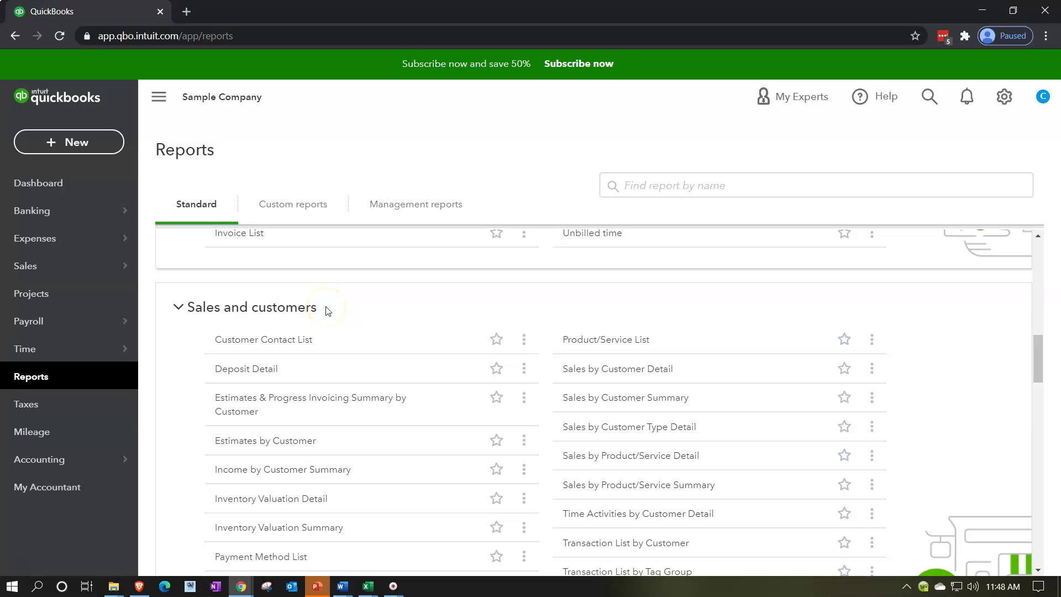
scroll(328, 311, "down", 1)
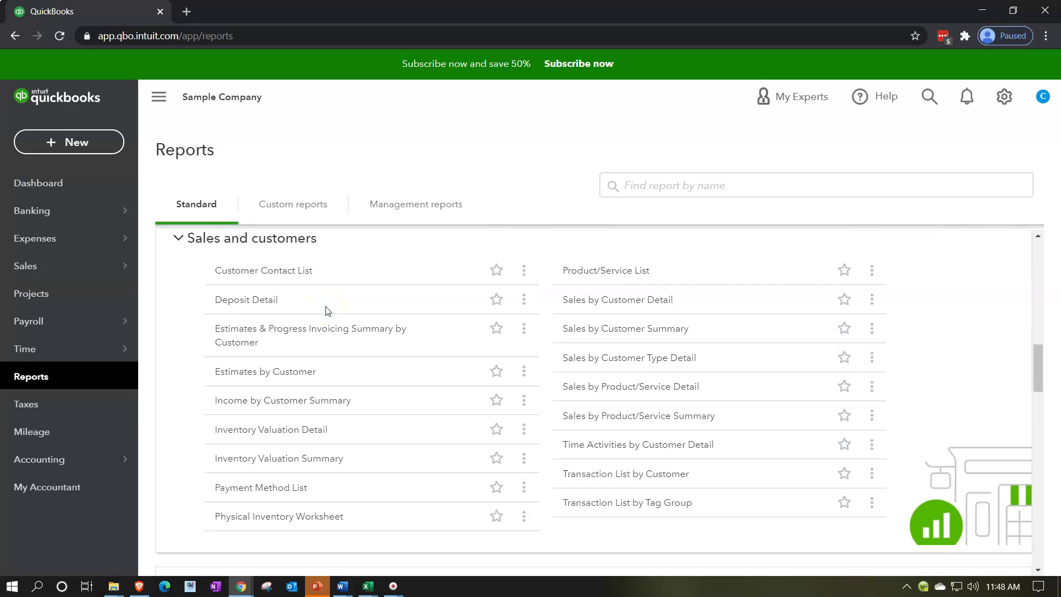
left_click(730, 459)
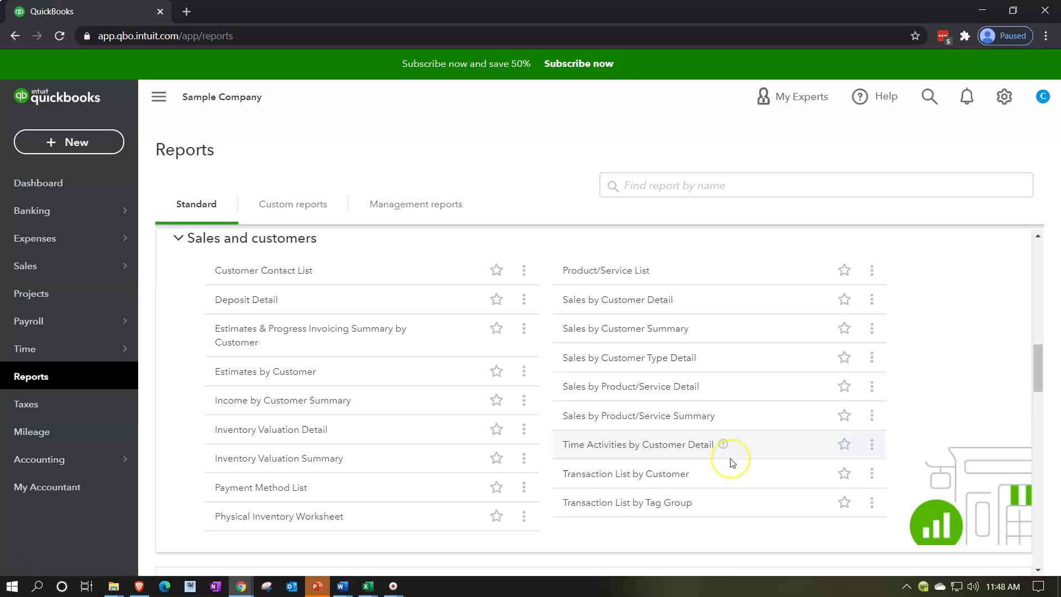
left_click(751, 390)
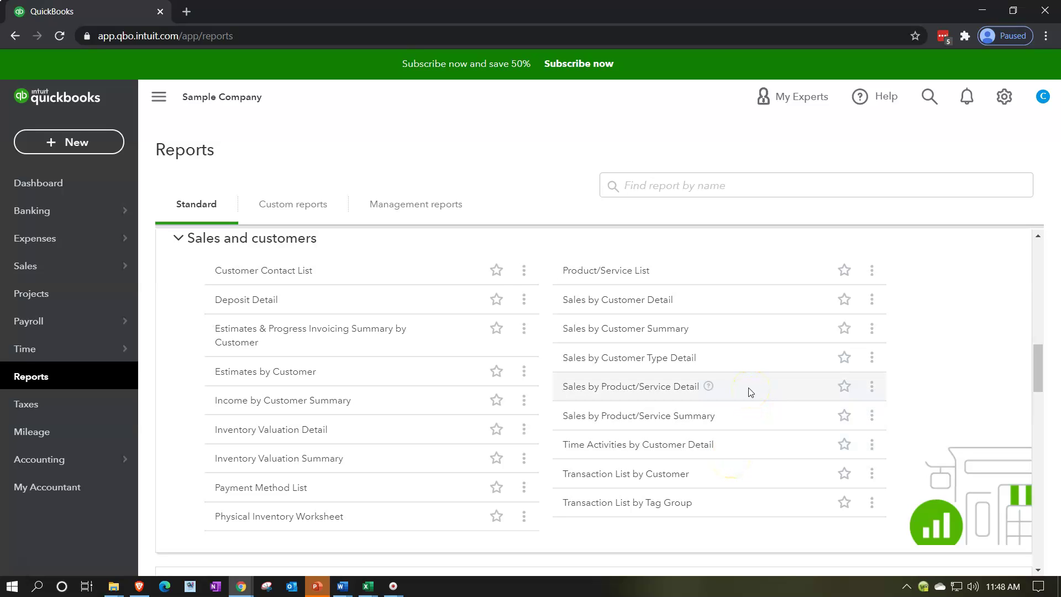
left_click(675, 423)
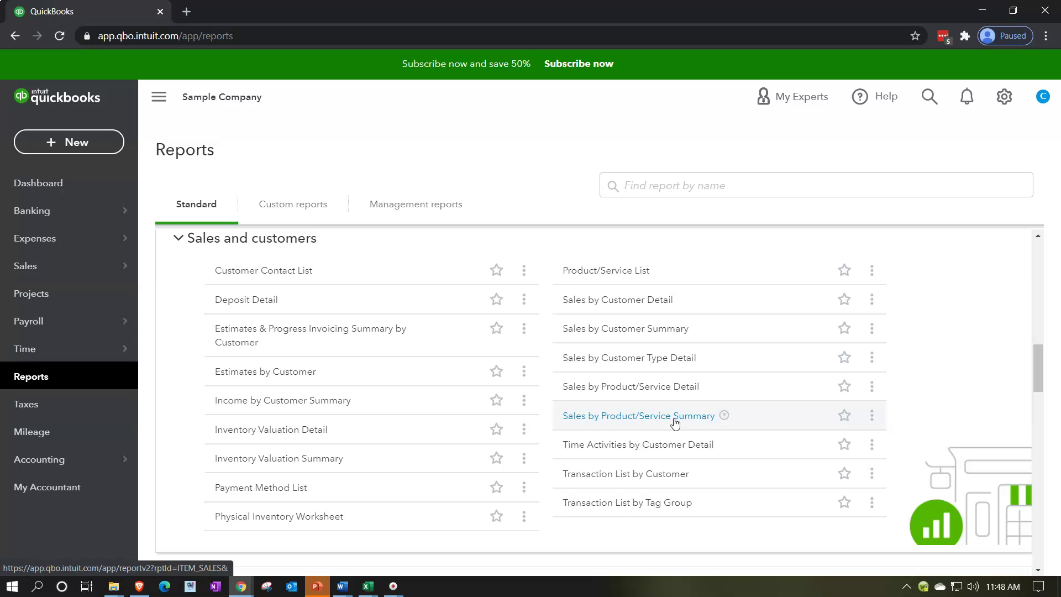
left_click(675, 421)
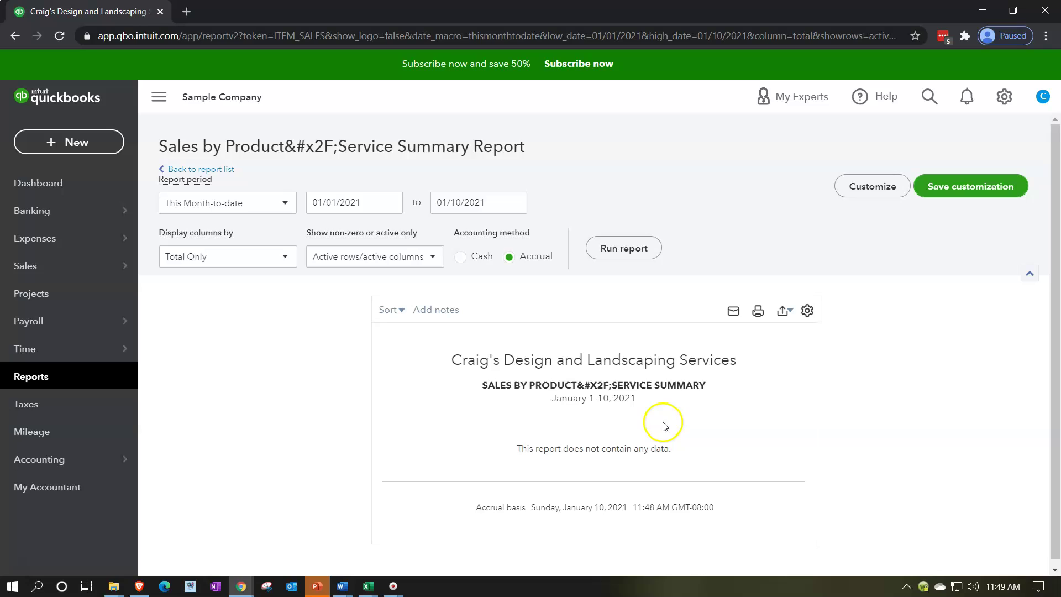
- Run the Sales by Product/Service Summary for the period 01/01/2020 to 12/31/2020
left_click_drag(389, 203, 269, 199)
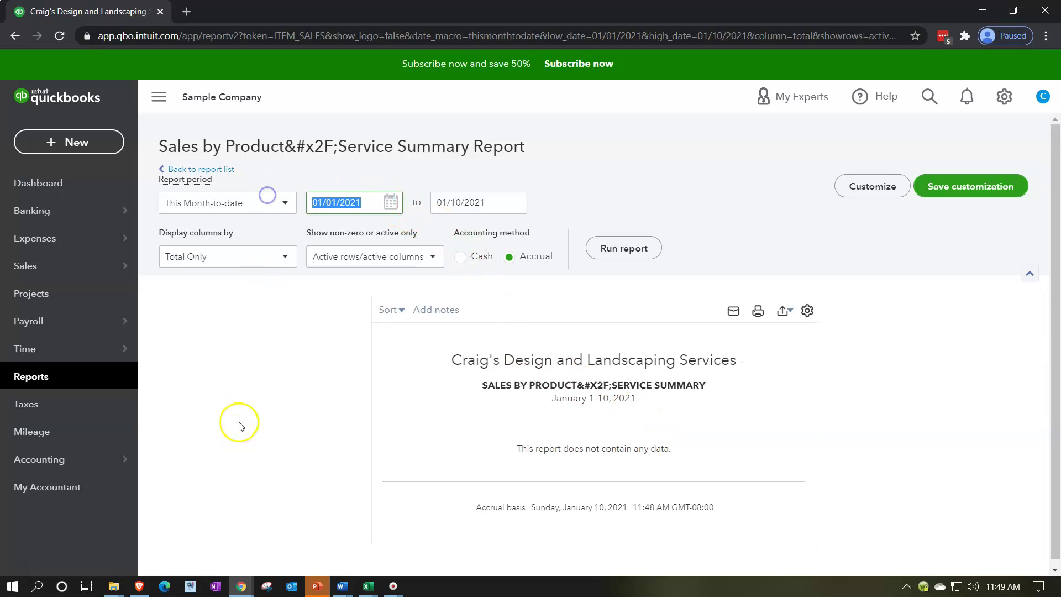
type("01012020")
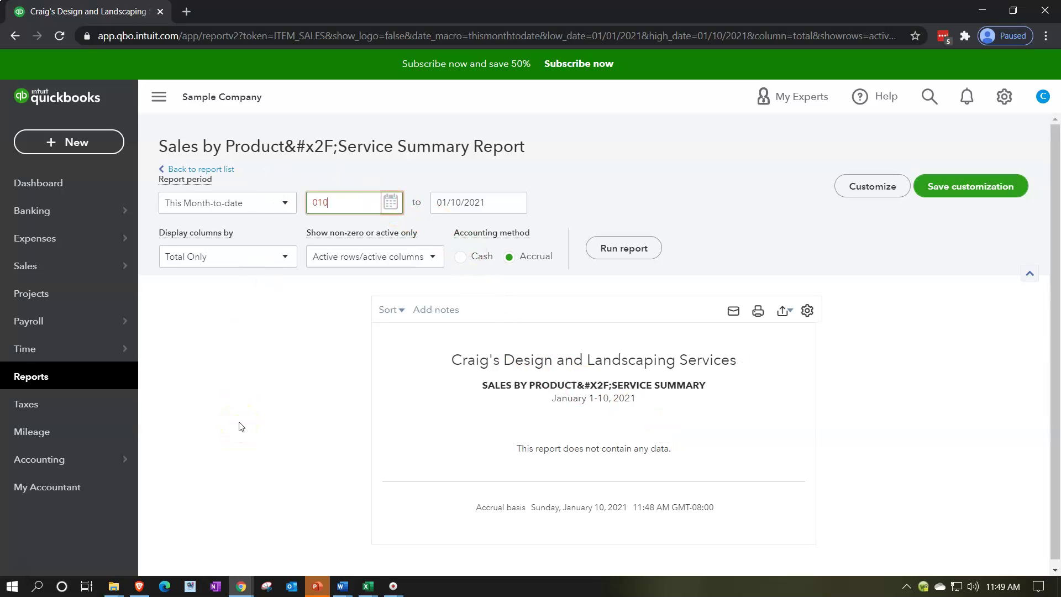
key("Tab")
type("12/31/2020")
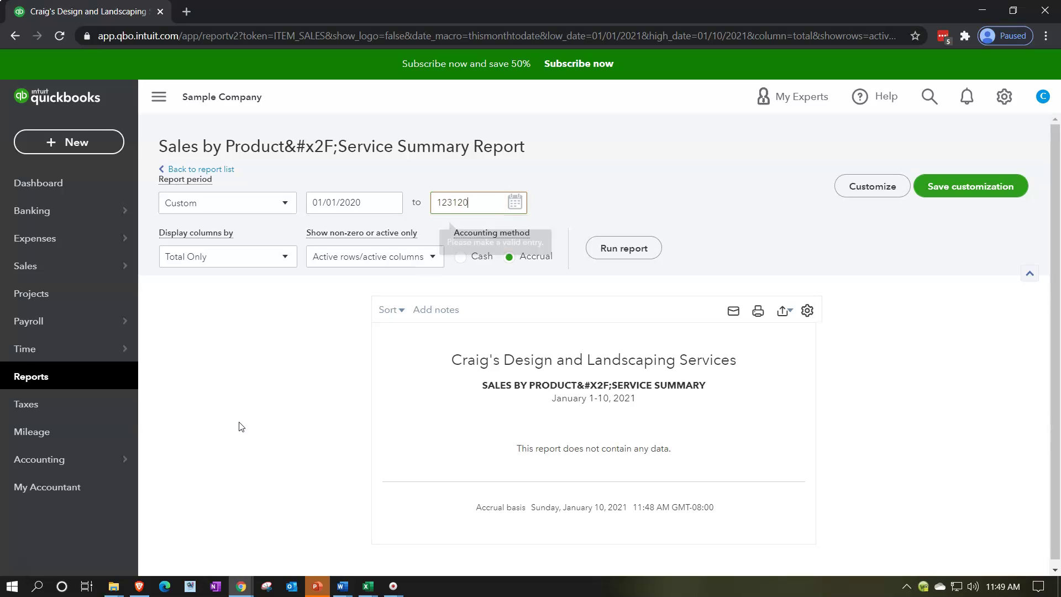
left_click(630, 247)
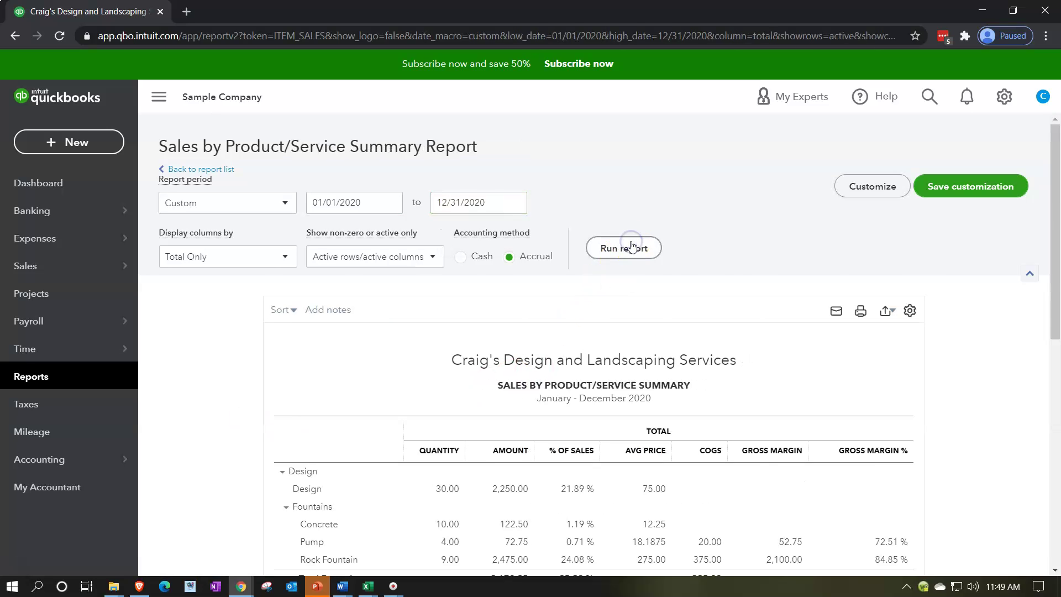
scroll(608, 243, "down", 3)
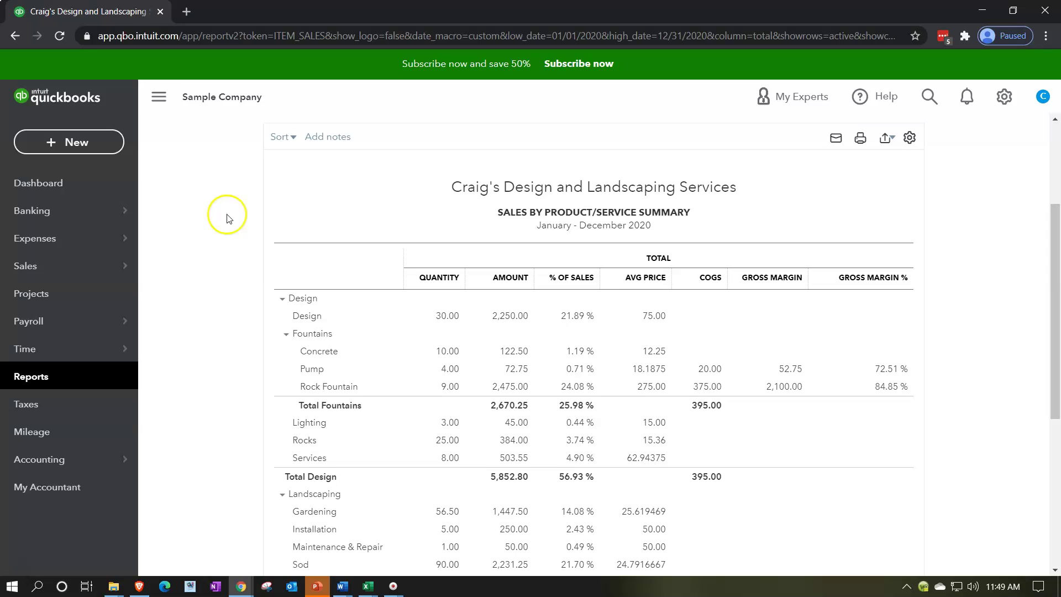
- Duplicate the report's browser tab twice so three copies are open
right_click(121, 10)
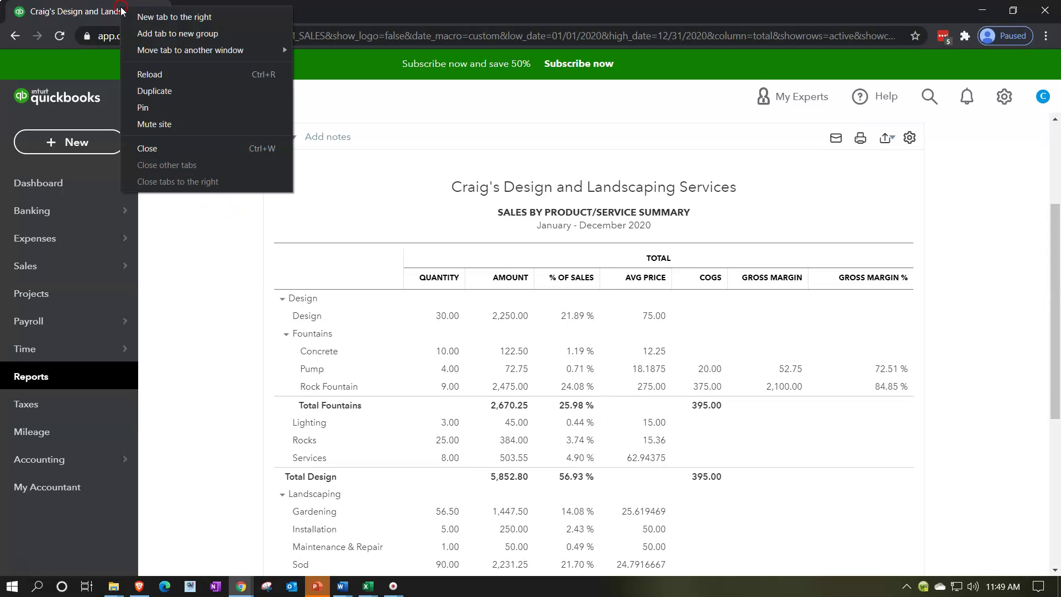
left_click(152, 91)
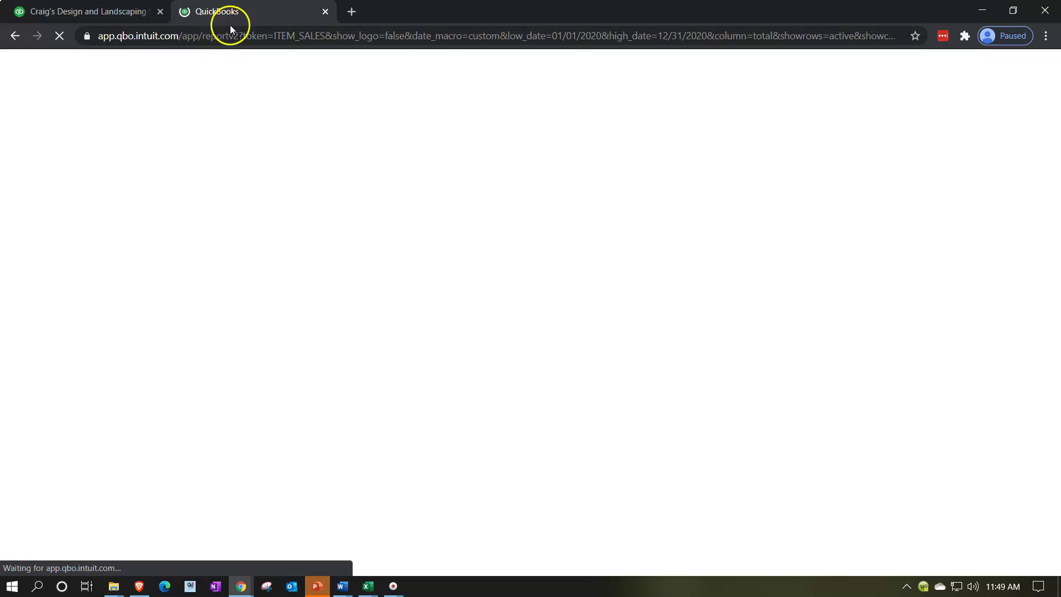
left_click(122, 16)
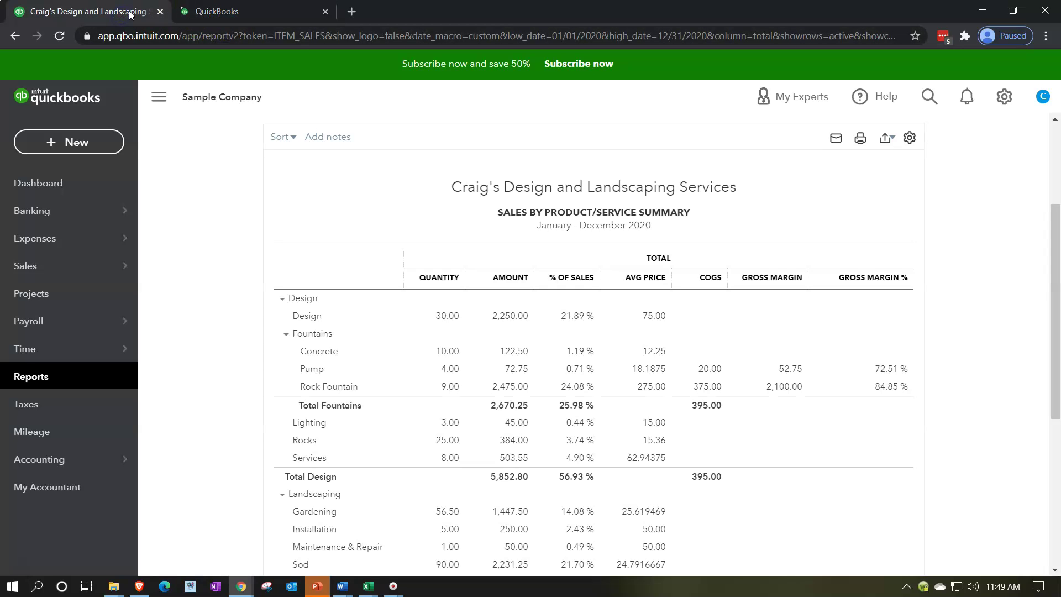
right_click(131, 13)
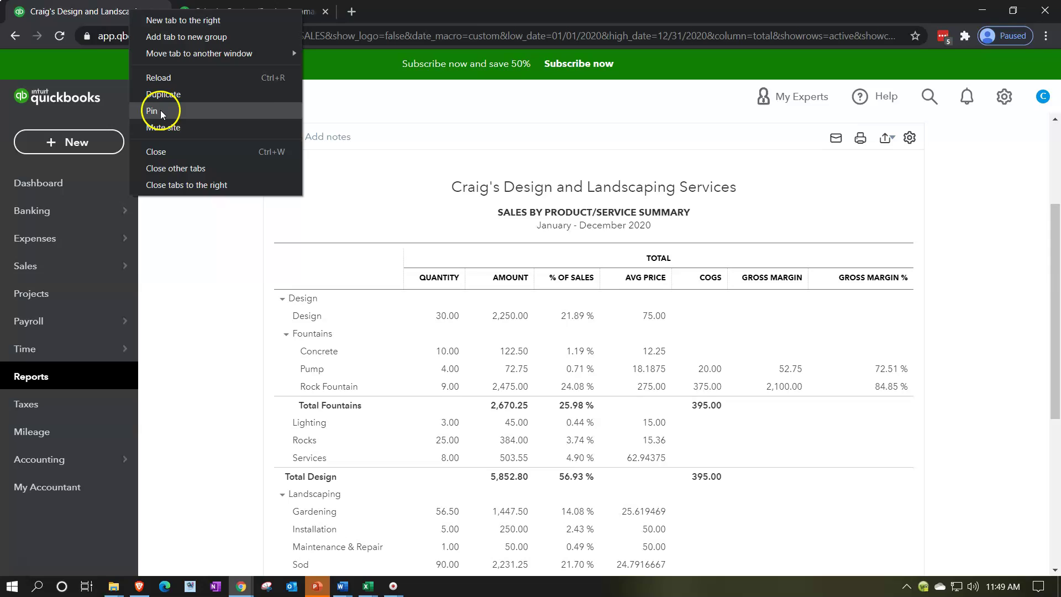
left_click(161, 94)
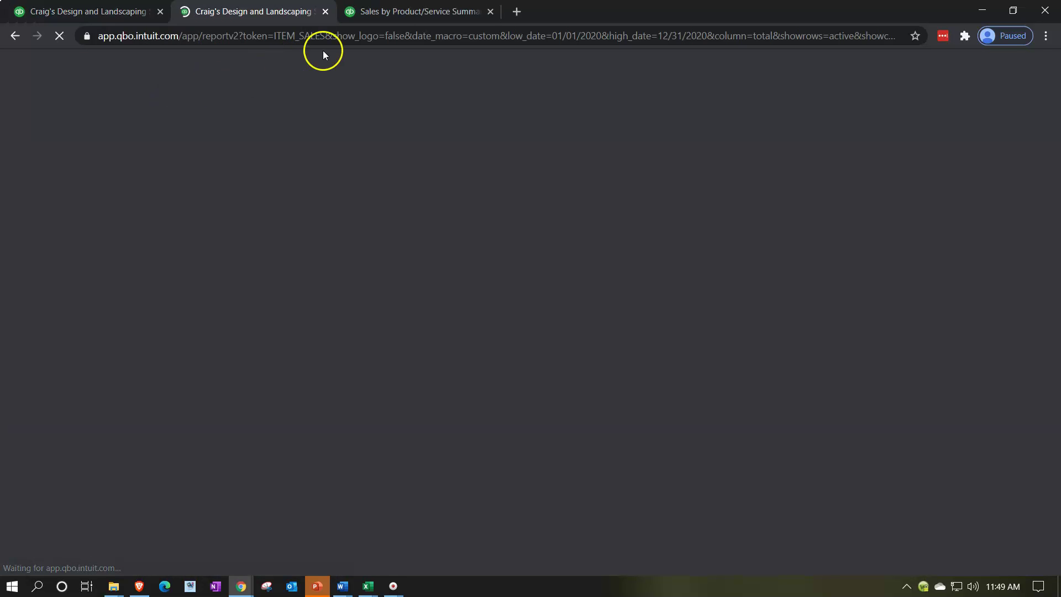
- In the third browser tab, open the Profit and Loss report from the report list
left_click(397, 11)
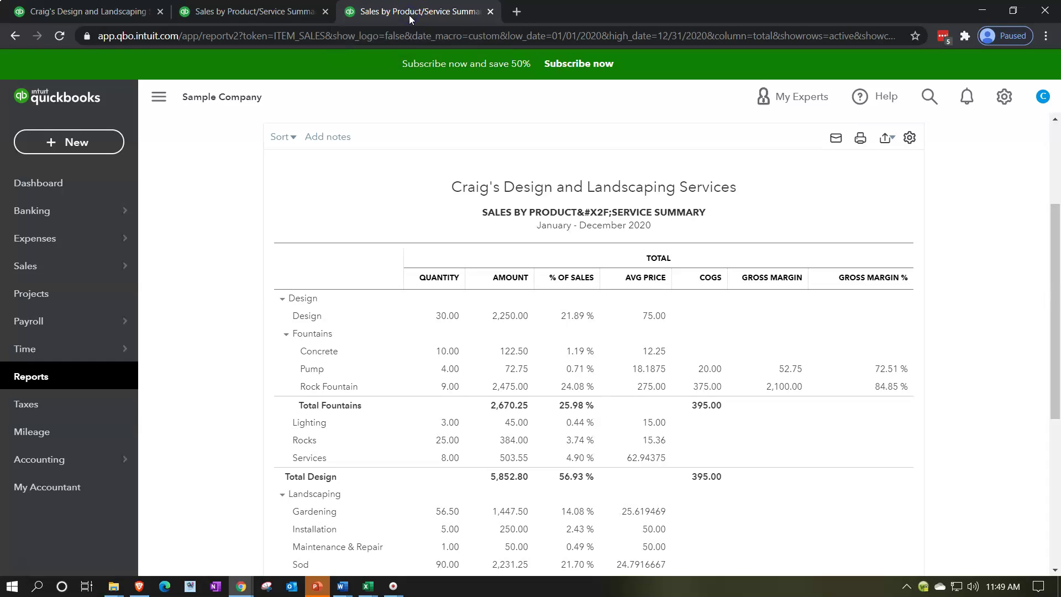
left_click(36, 376)
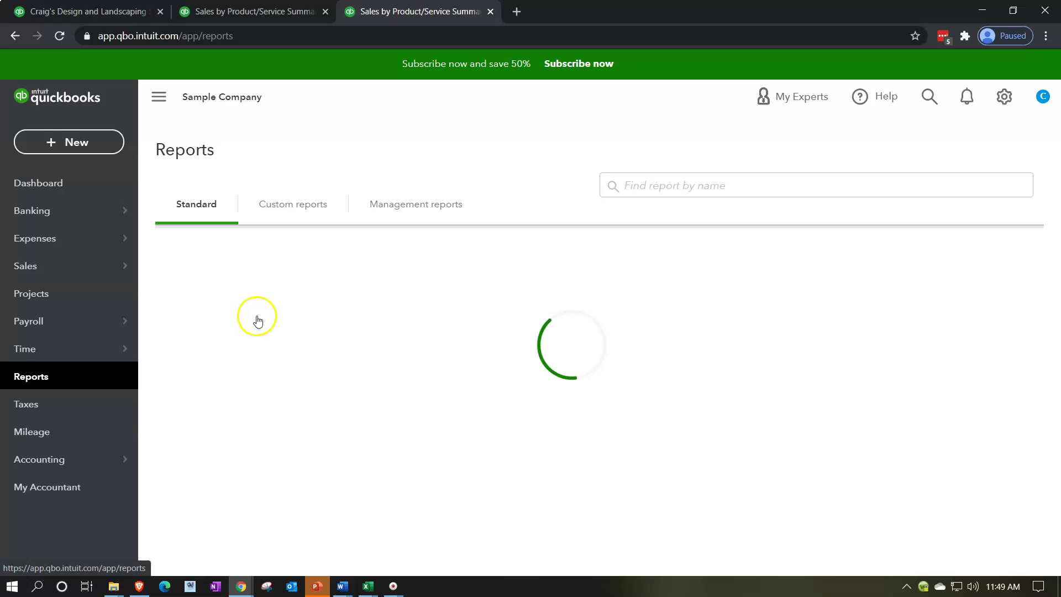
left_click(248, 365)
scroll(256, 341, "down", 1)
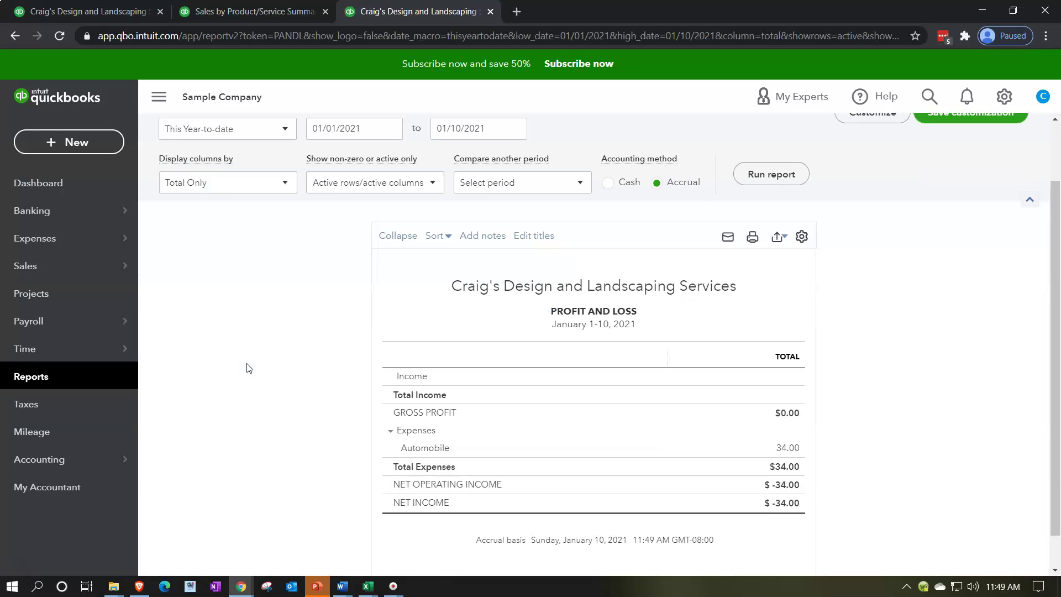
- Run the Profit and Loss report for the period 01/01/2020 to 12/31/2020
left_click_drag(381, 130, 268, 128)
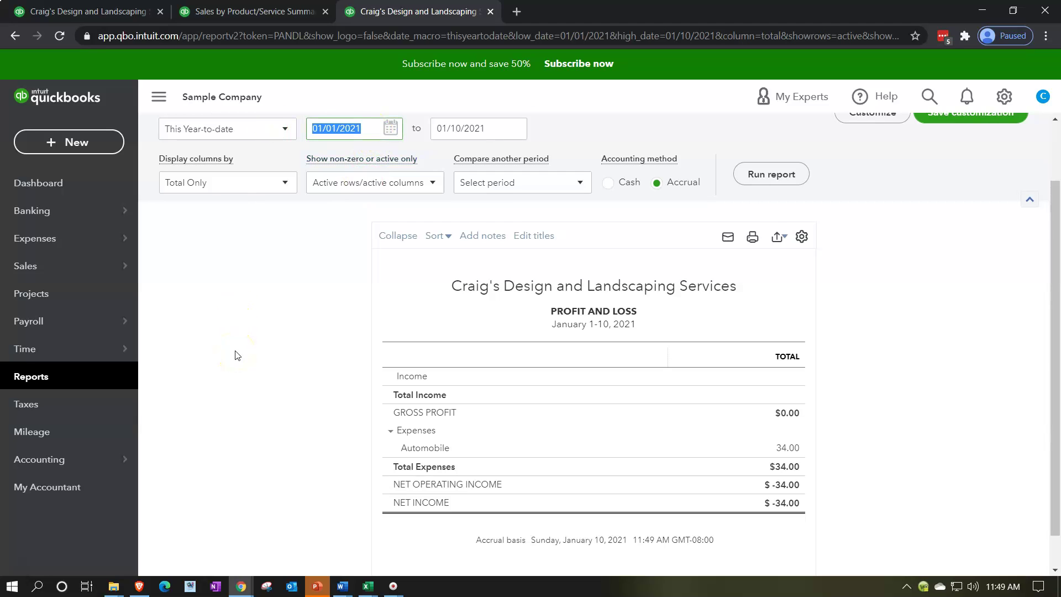
type("01/01/2020")
key("Tab")
type("12/31/2020")
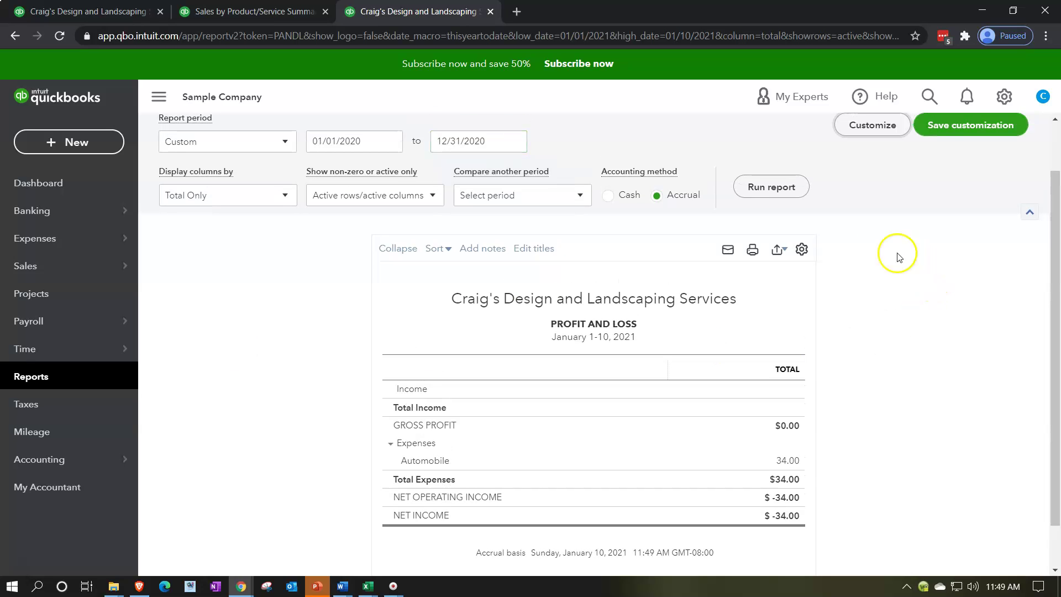
left_click(765, 186)
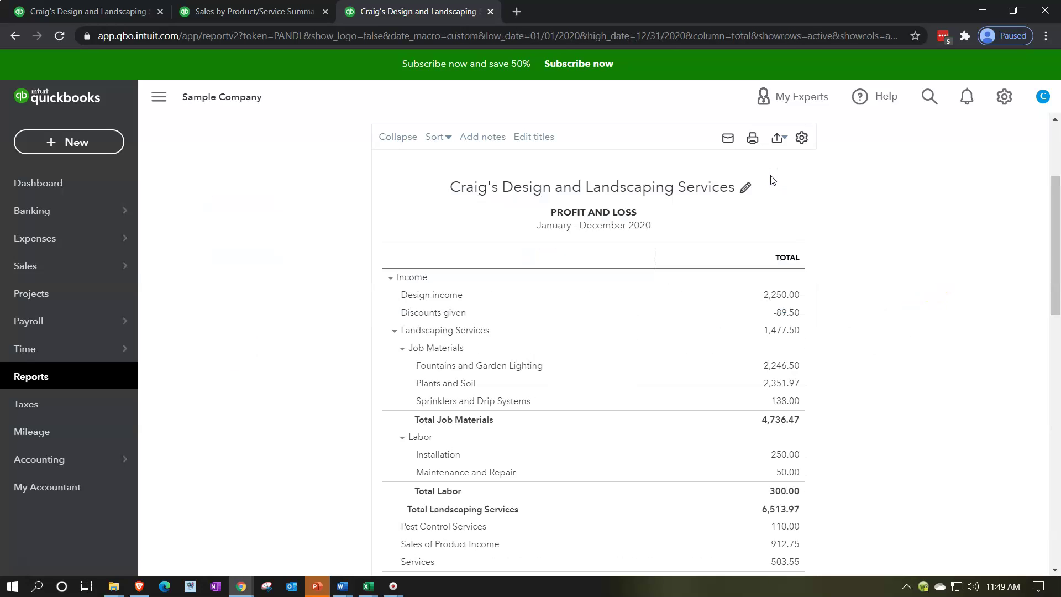
- Hide the navigation sidebar in the Profit and Loss and second Sales by Product/Service Summary tabs, and enlarge the page display
left_click(169, 105)
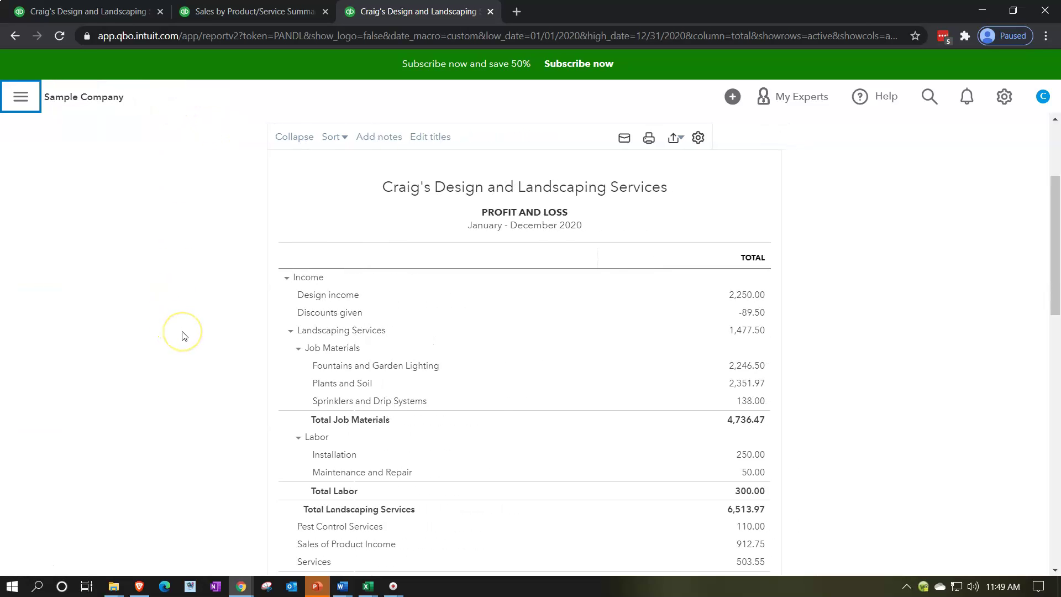
key("ctrl+plus")
key("ctrl+plus")
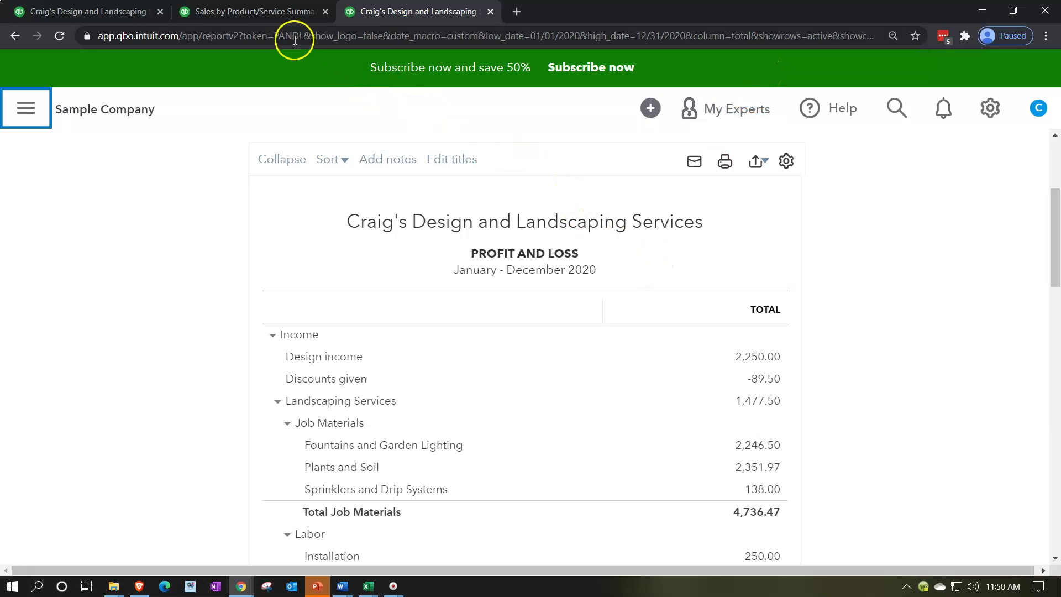
left_click(252, 12)
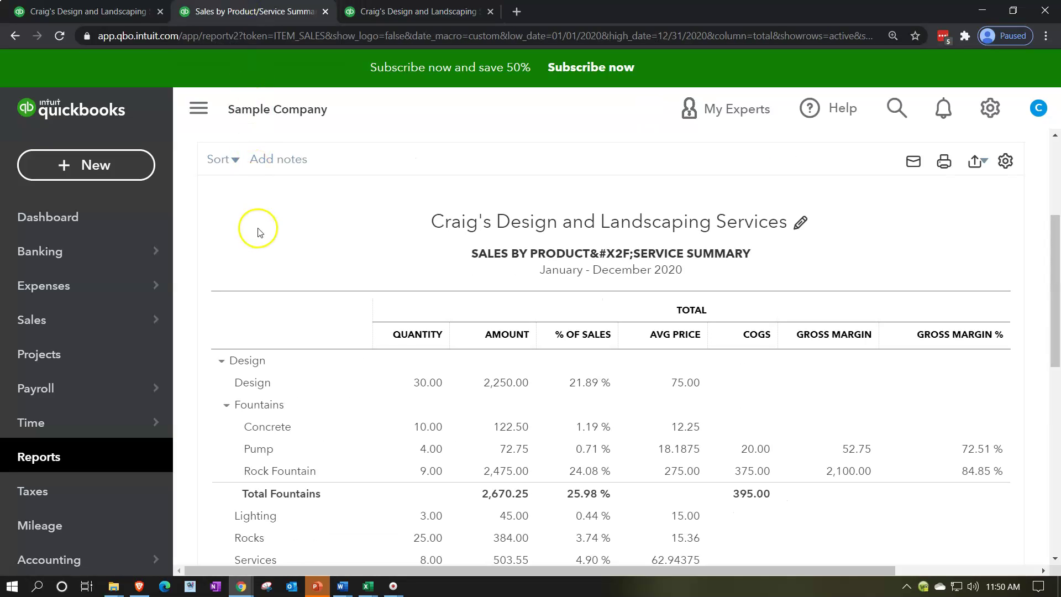
left_click(198, 111)
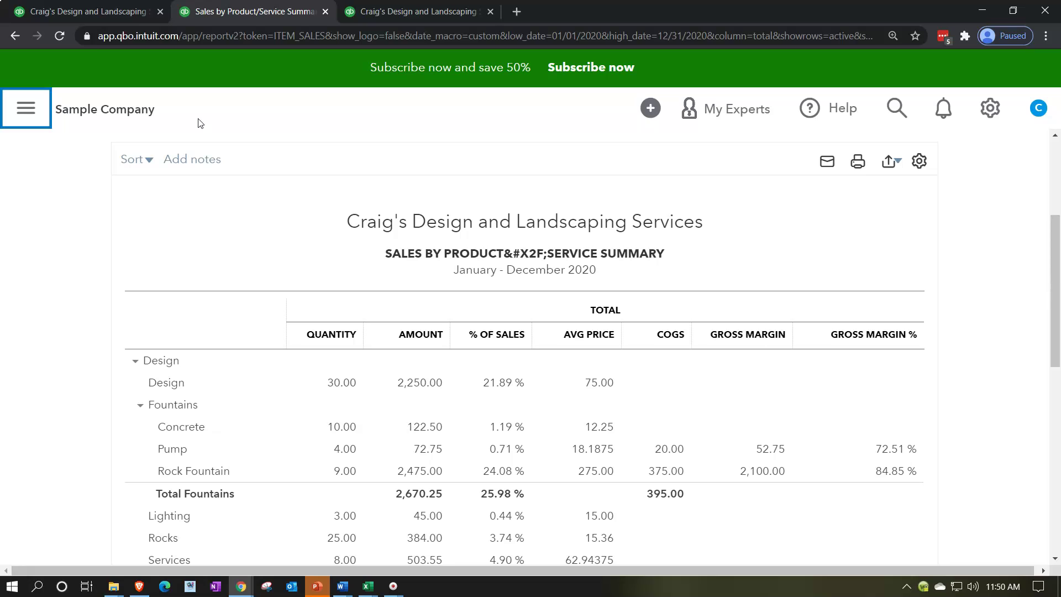
left_click(221, 114)
- Return to the Profit and Loss report and collapse its Income section to a single total line
left_click(378, 21)
scroll(238, 227, "down", 1)
scroll(236, 227, "down", 2)
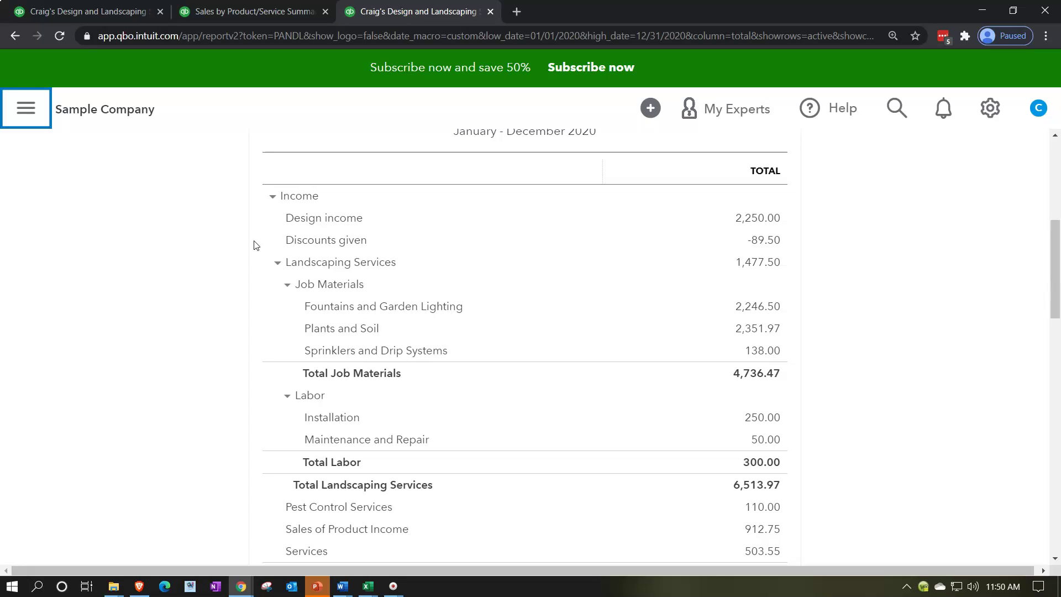
left_click(271, 196)
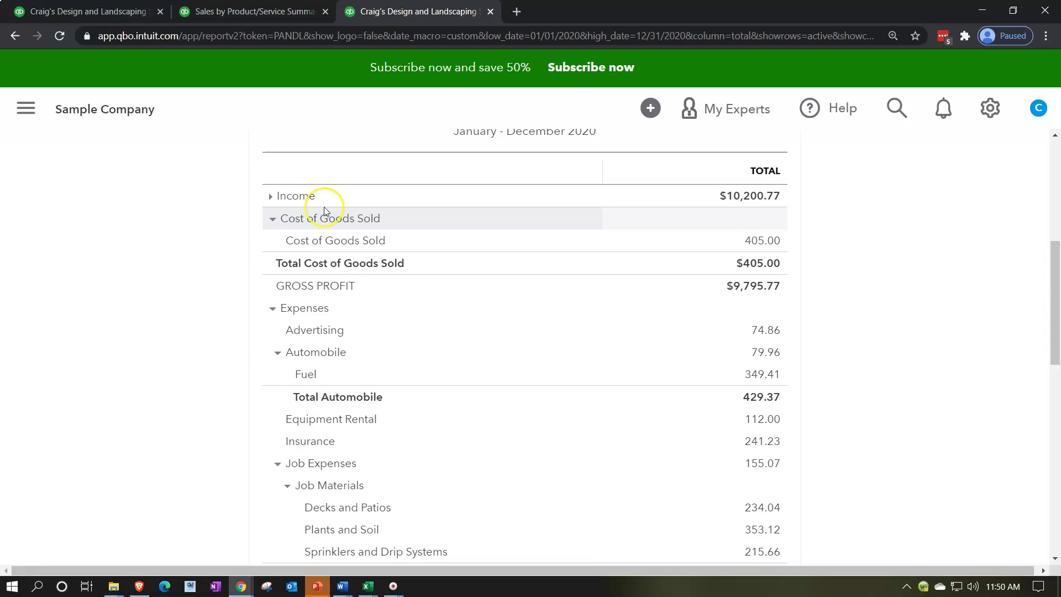
left_click(289, 203)
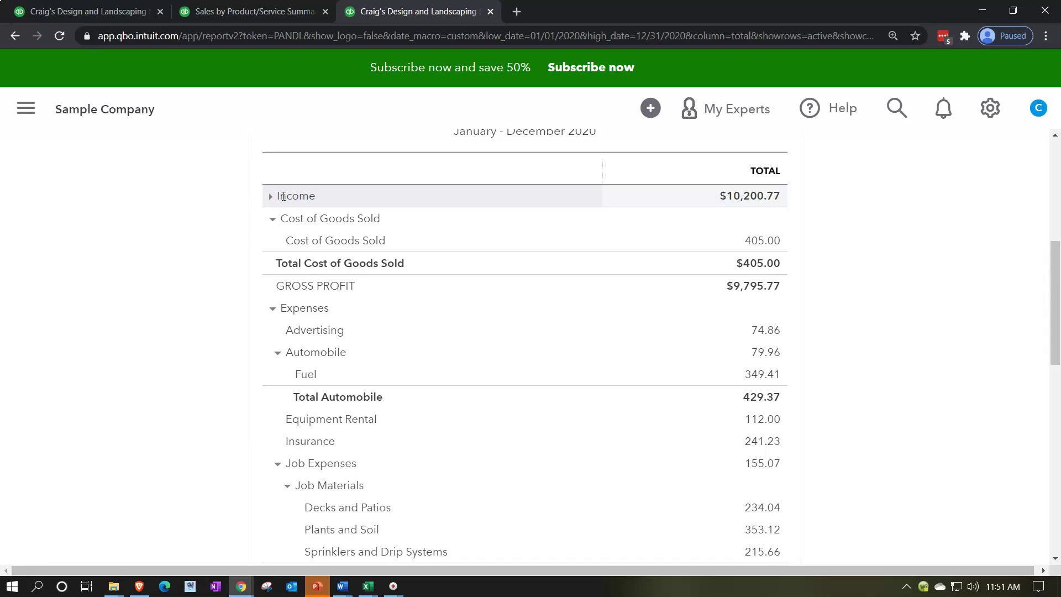
left_click(270, 197)
- Examine the Design and Landscaping item lines in the Sales by Product/Service Summary report
left_click(236, 12)
scroll(94, 437, "down", 3)
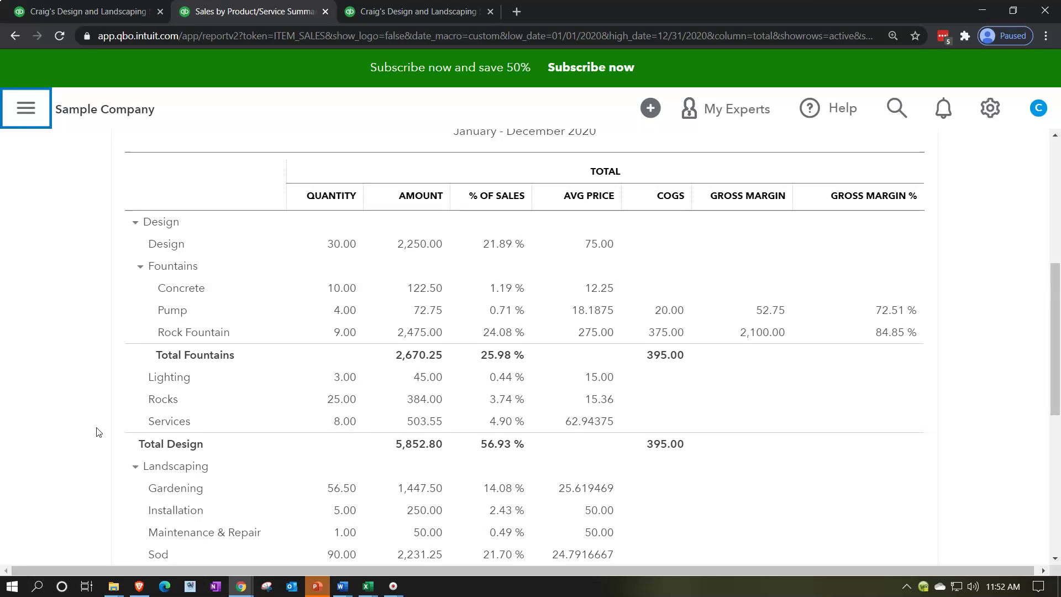
scroll(97, 430, "down", 3)
scroll(96, 432, "up", 3)
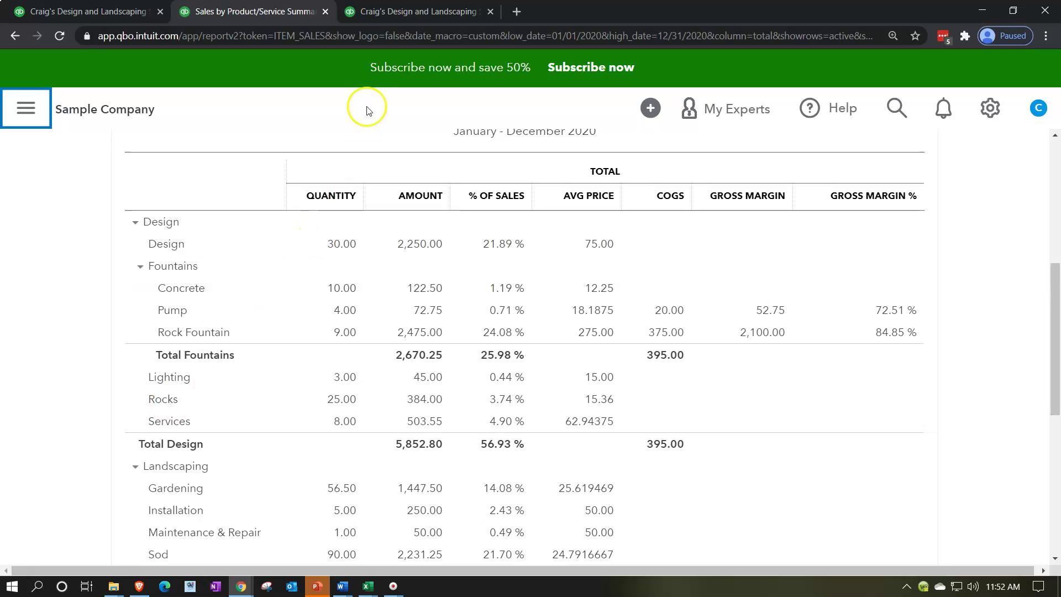
- Compare the Income total in the Profit and Loss report with the item lines of the Sales by Product/Service Summary
left_click(397, 17)
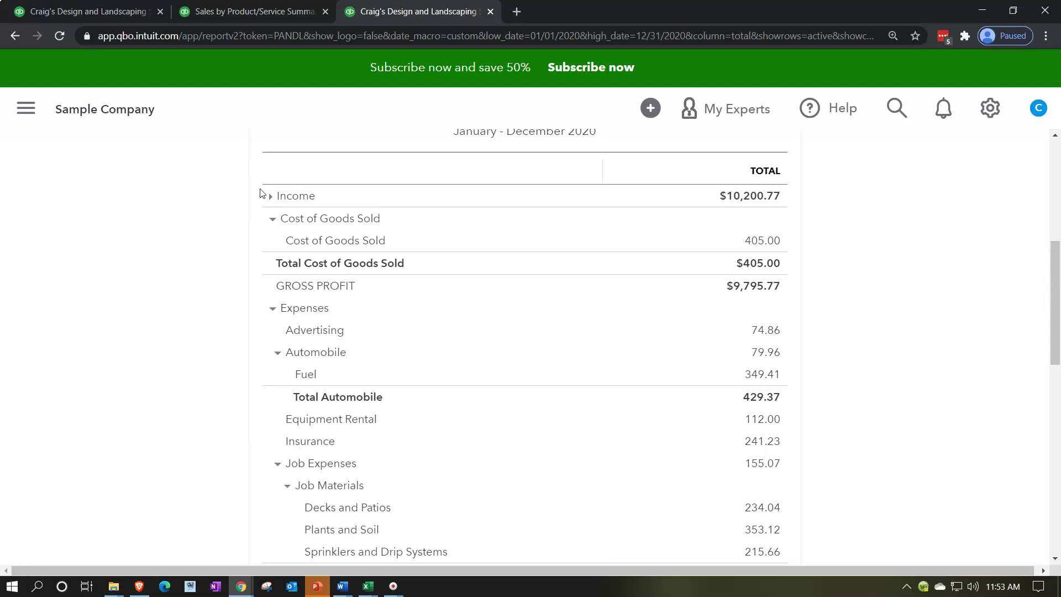
left_click(270, 198)
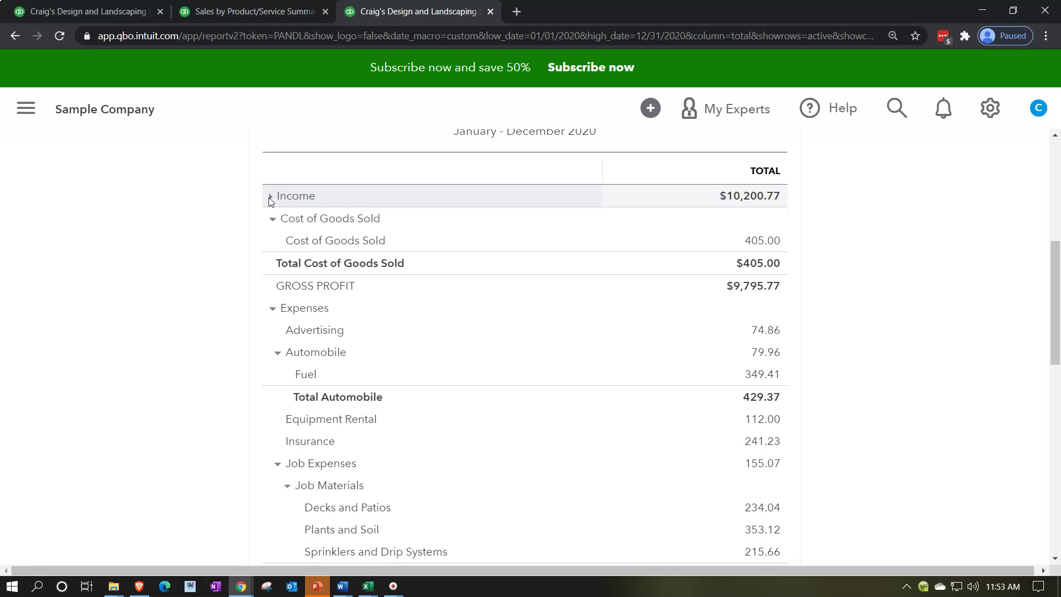
left_click(253, 11)
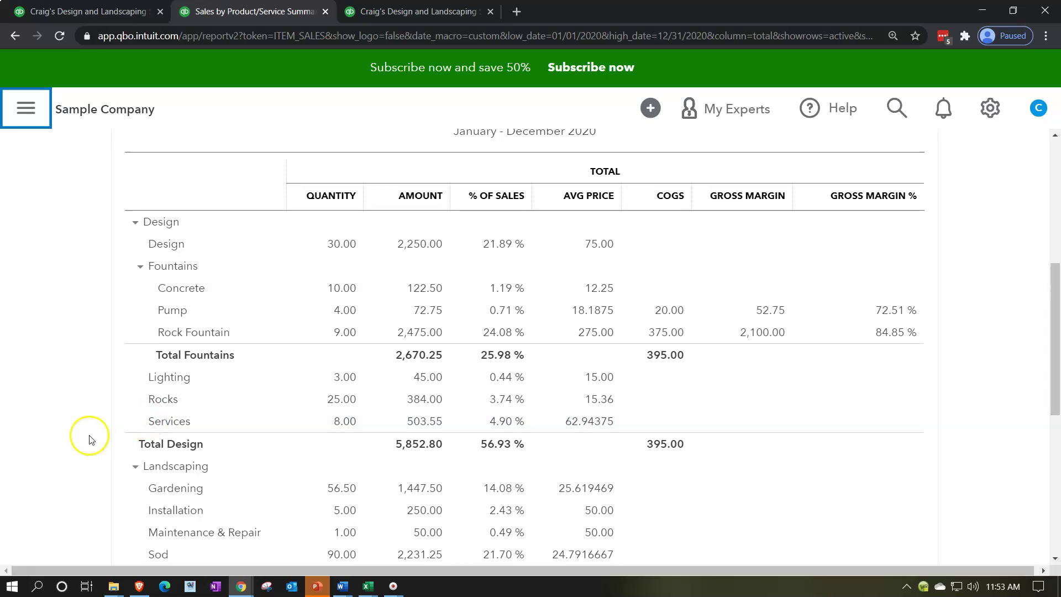
scroll(88, 437, "up", 3)
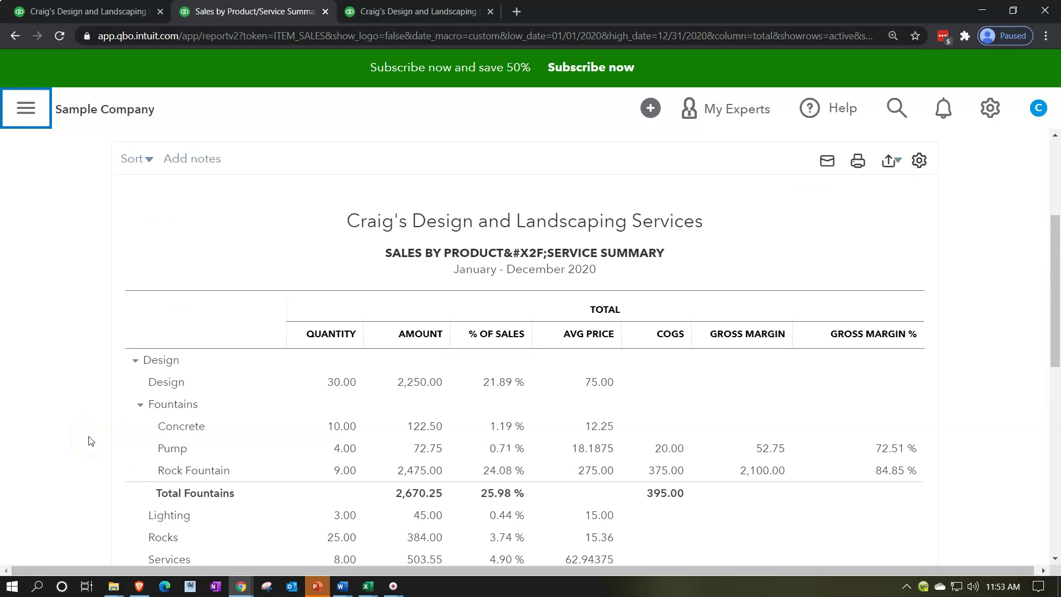
scroll(91, 440, "down", 1)
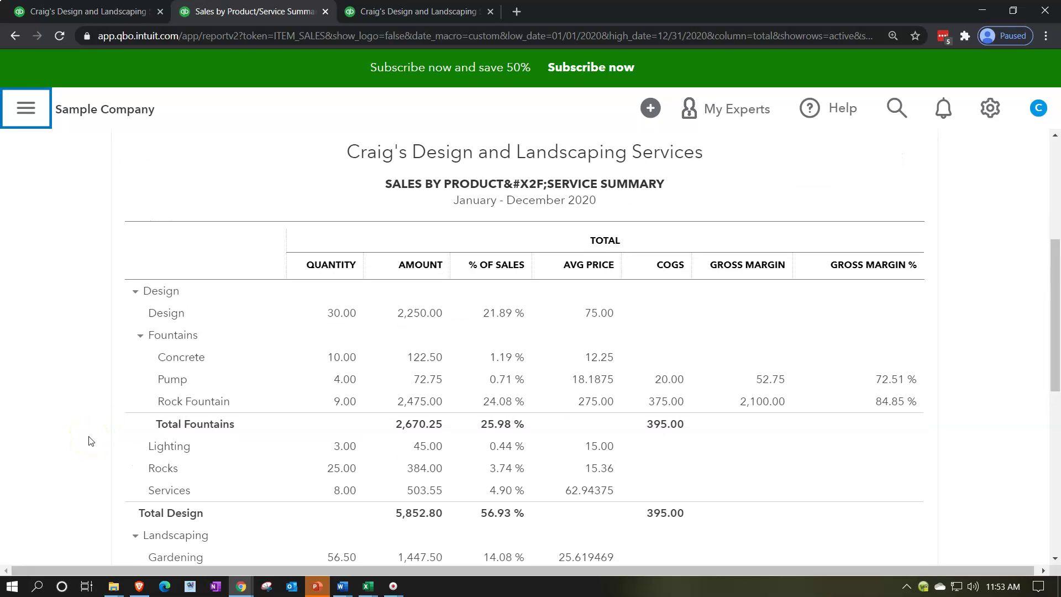
scroll(91, 441, "down", 1)
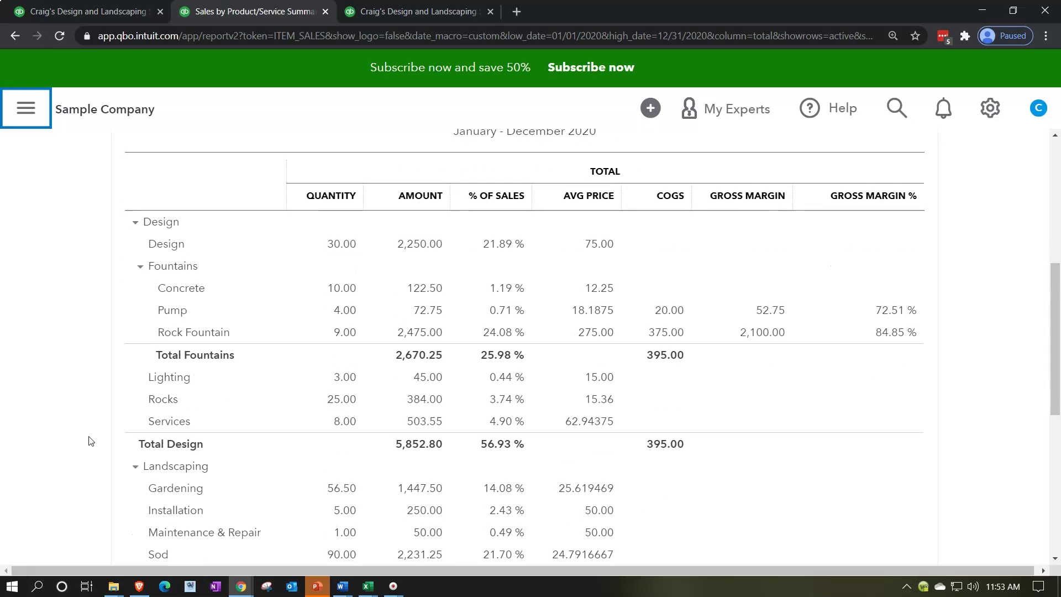
scroll(138, 459, "down", 1)
scroll(176, 436, "up", 3)
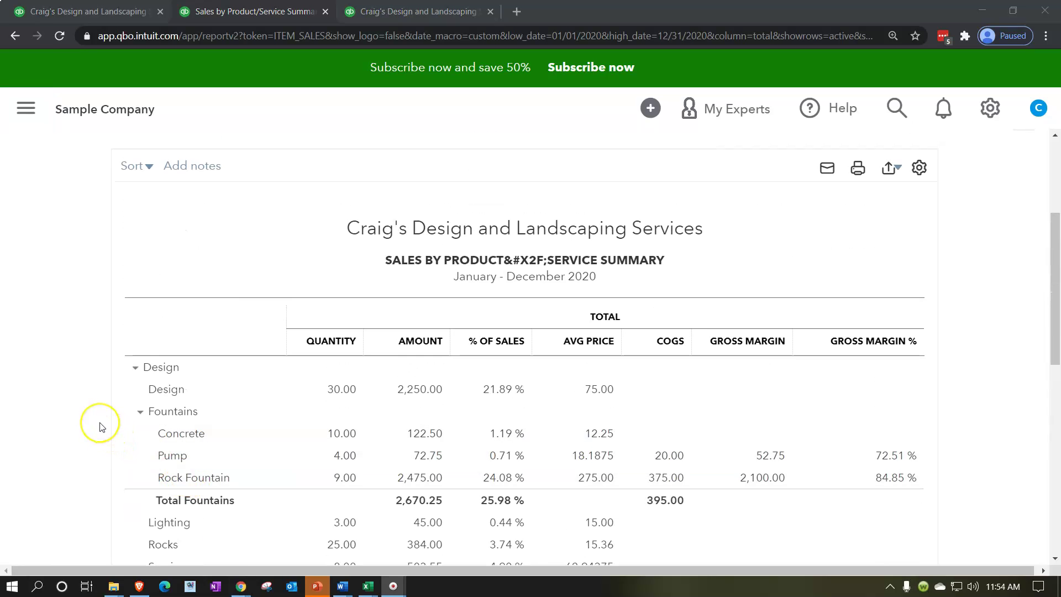
scroll(101, 426, "down", 1)
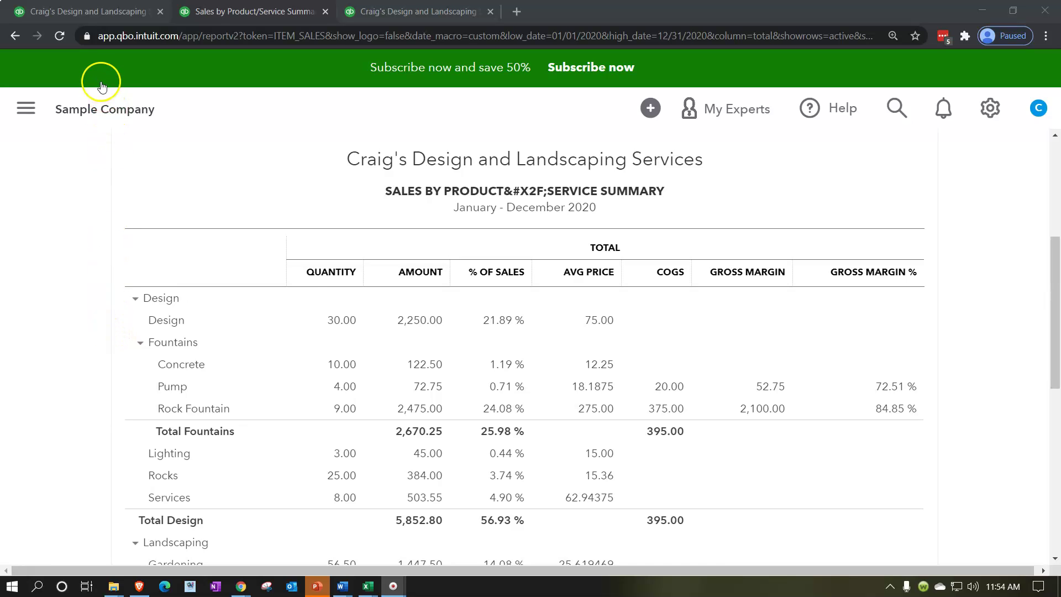
- Open the Products and Services list in the first browser tab and review the Design and Landscaping items
left_click(97, 19)
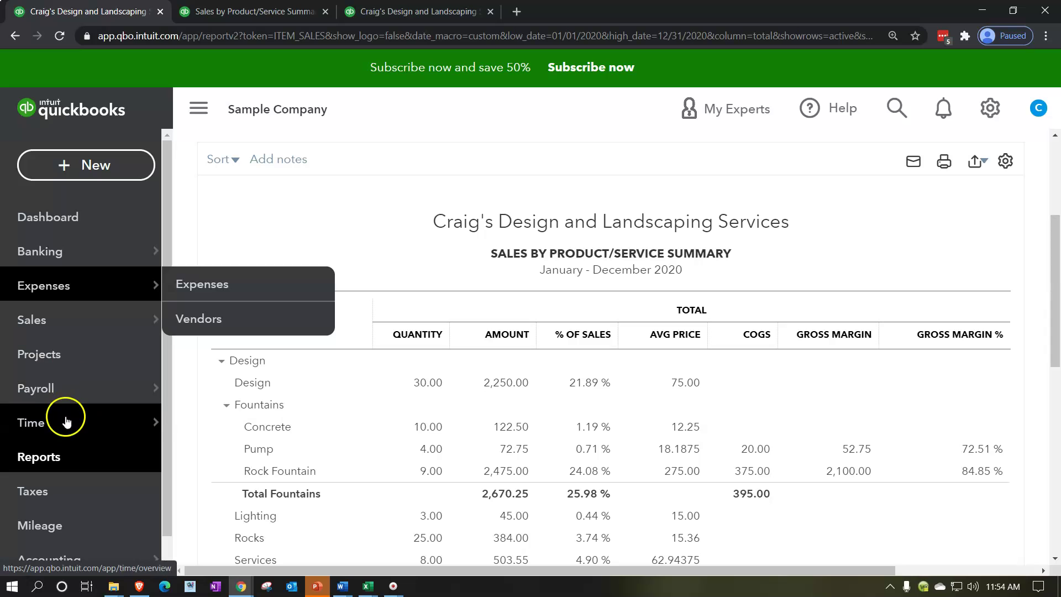
left_click(46, 330)
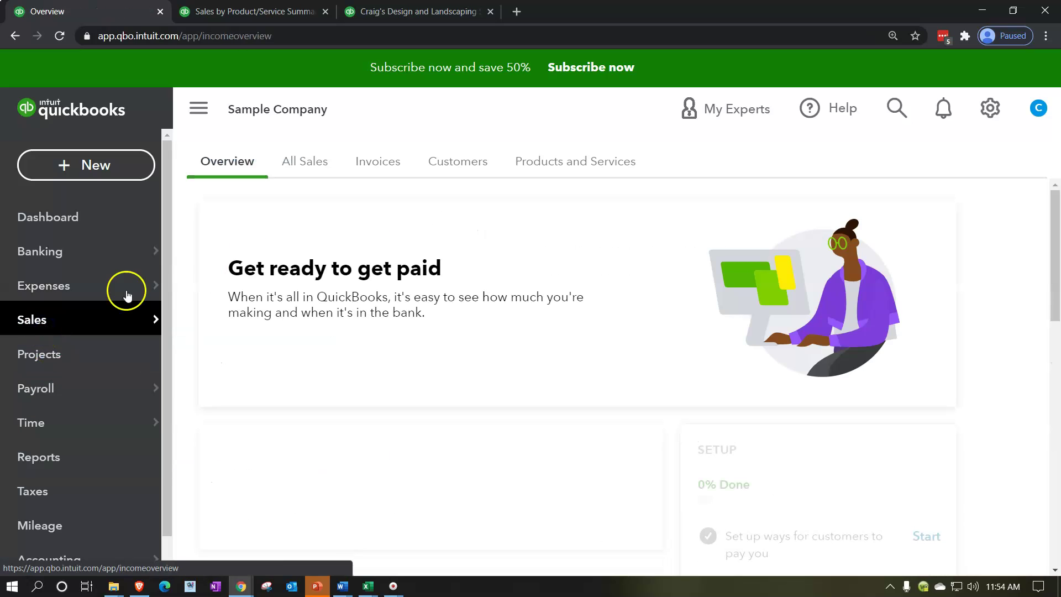
left_click(554, 169)
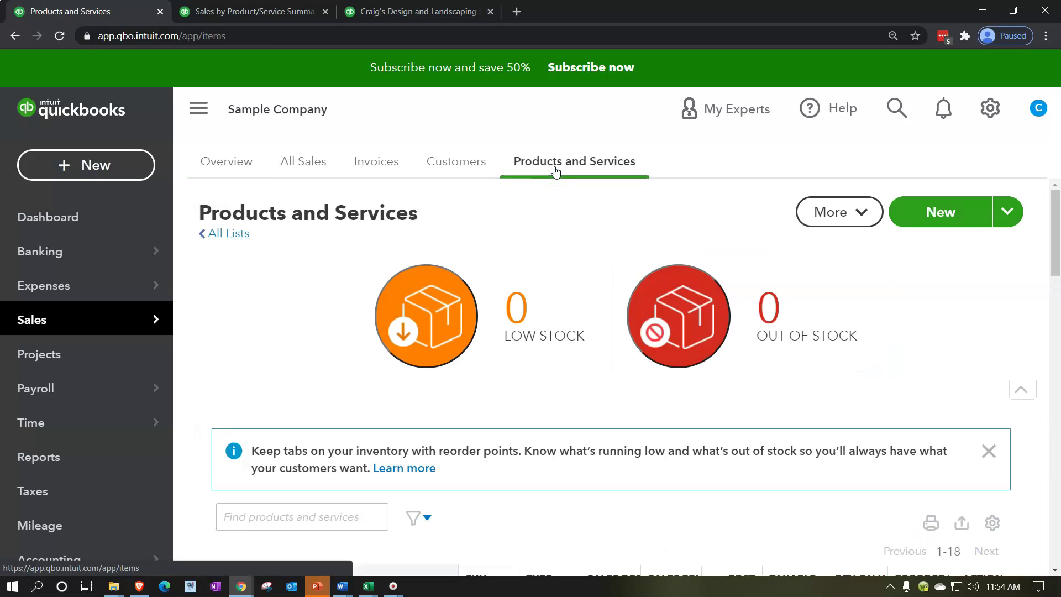
scroll(508, 382, "down", 5)
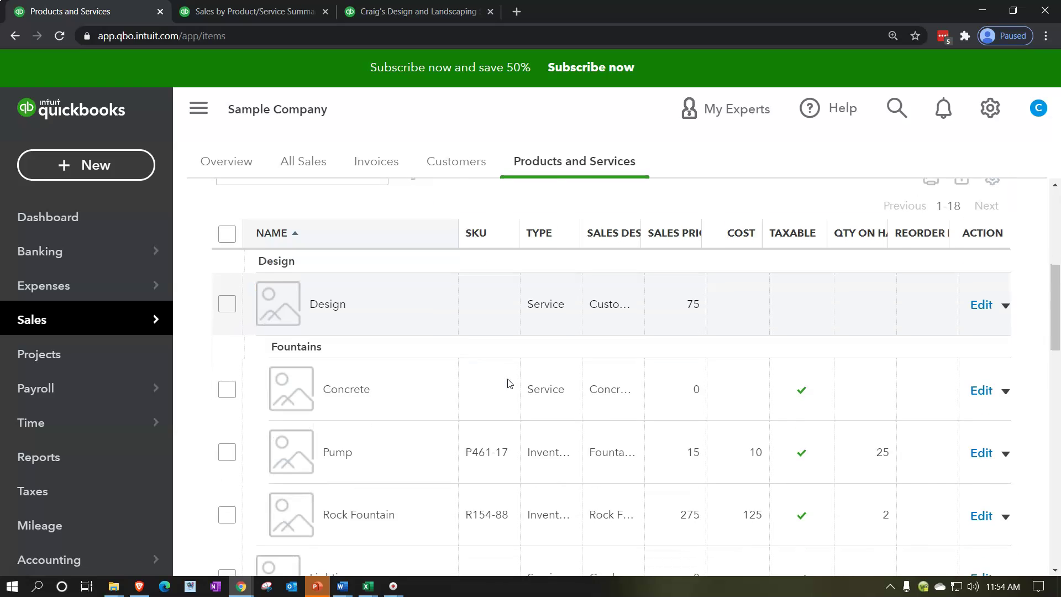
scroll(510, 384, "down", 2)
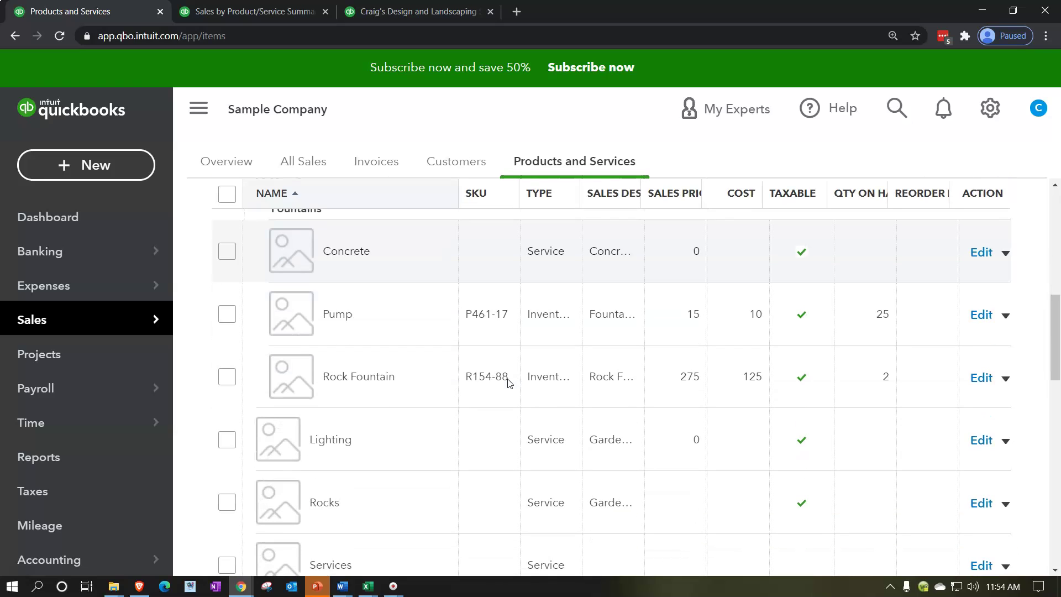
scroll(508, 381, "down", 6)
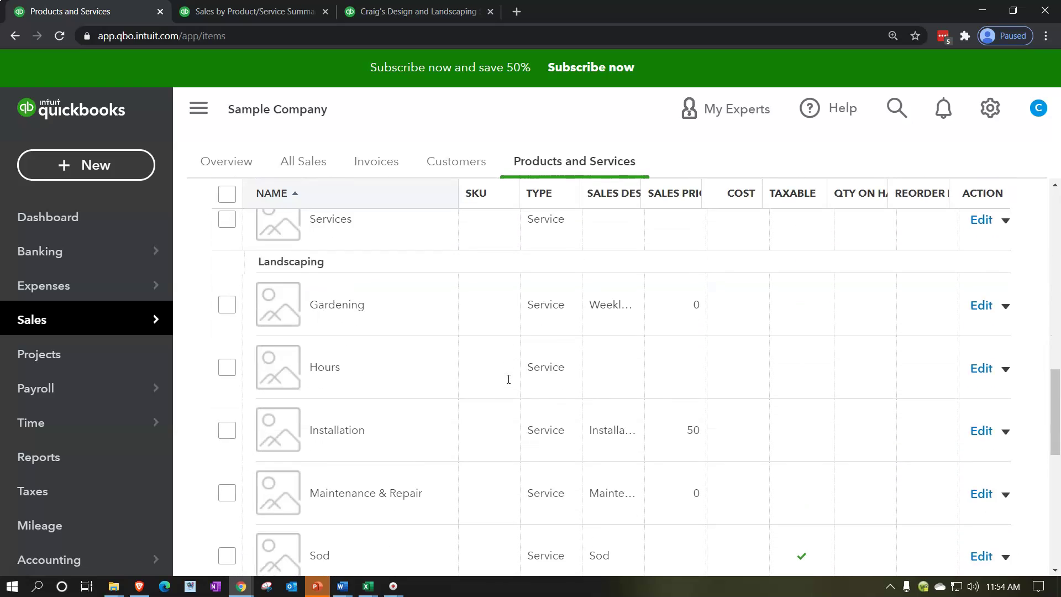
scroll(508, 379, "down", 2)
- Review the customer forms available for new transactions, including Invoice, Receive payment, Estimate and Sales receipt, without creating one
left_click(114, 181)
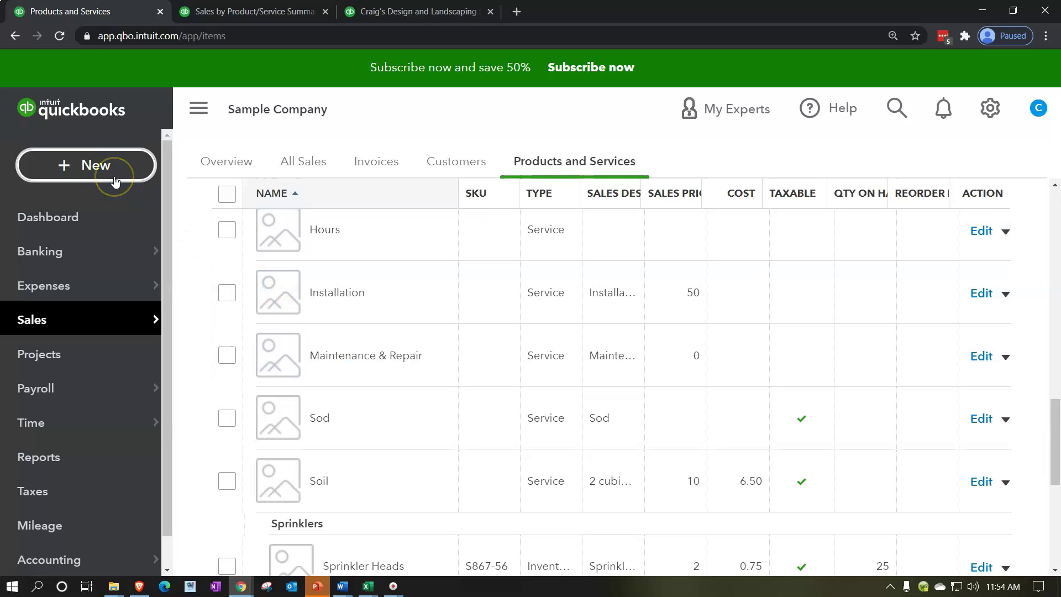
left_click(114, 181)
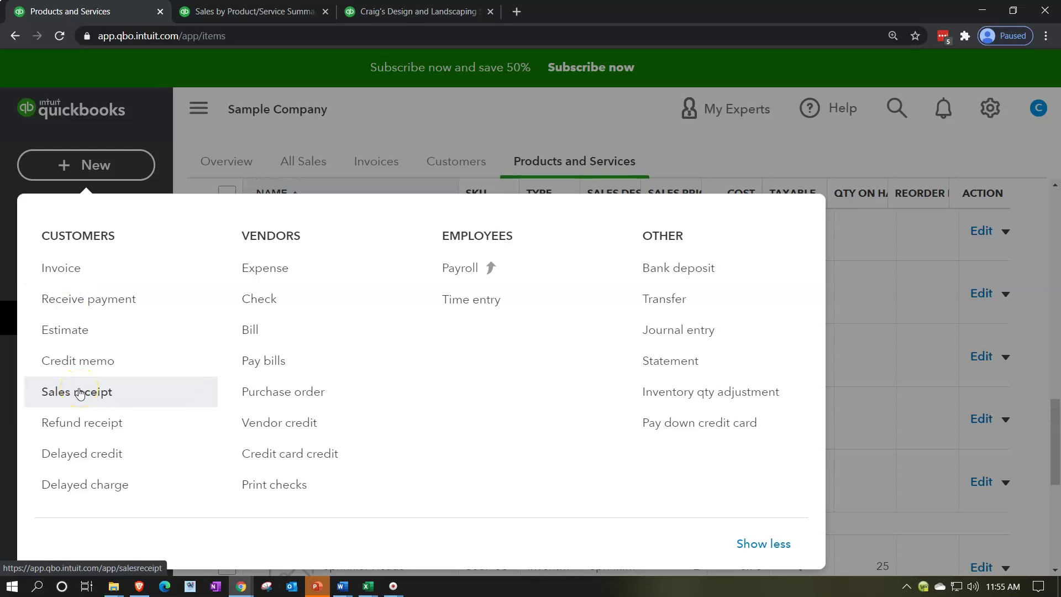
left_click(422, 109)
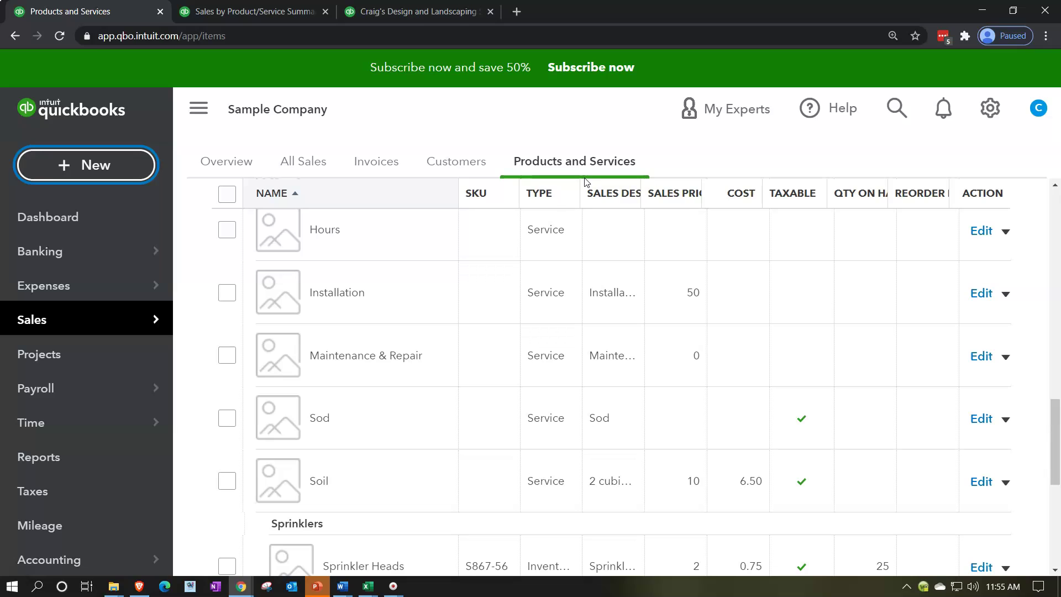
left_click(437, 297)
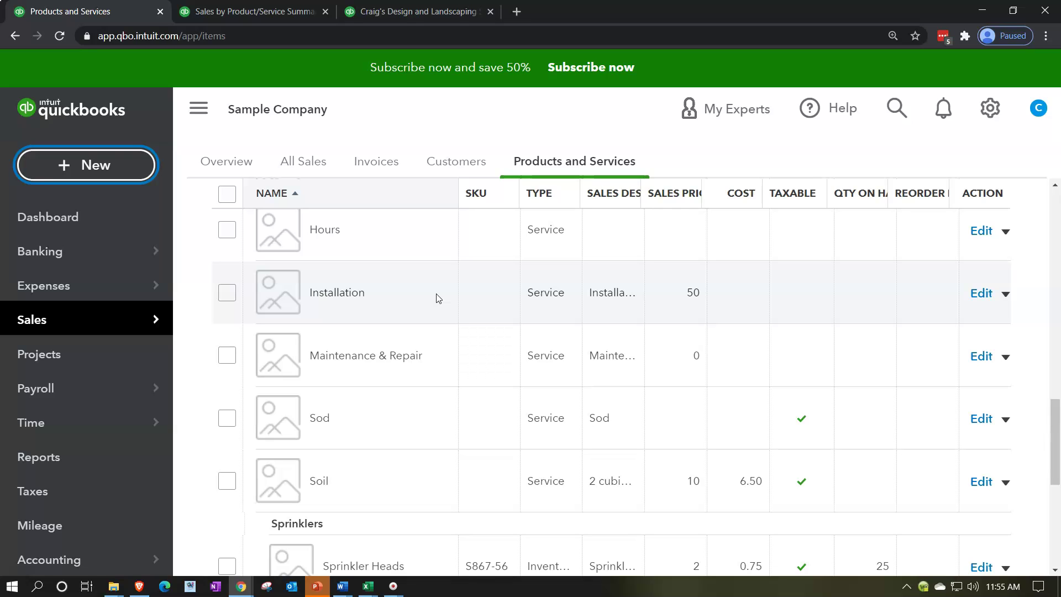
left_click(90, 166)
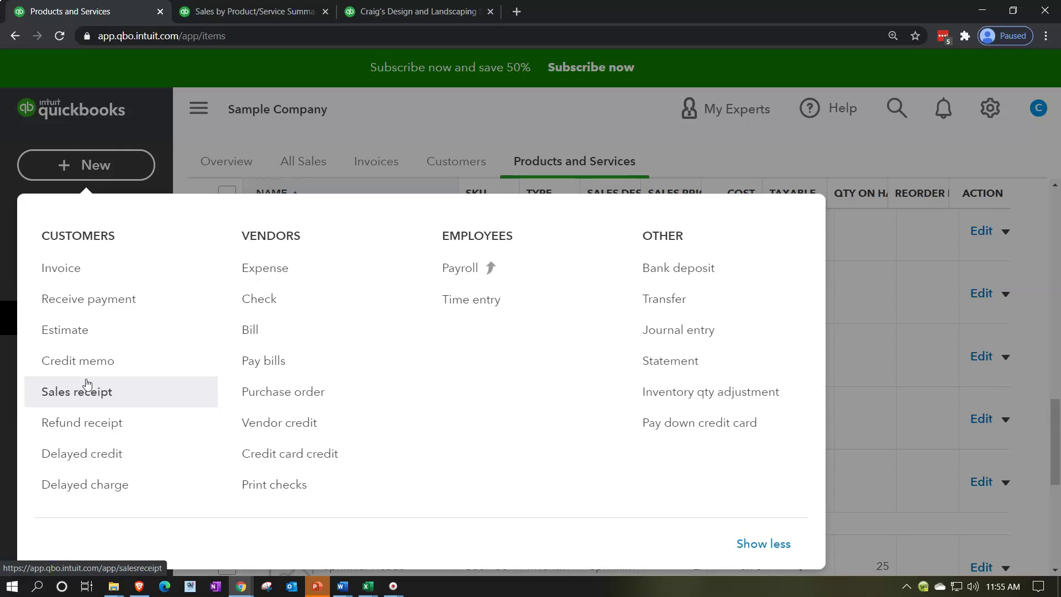
left_click(115, 296)
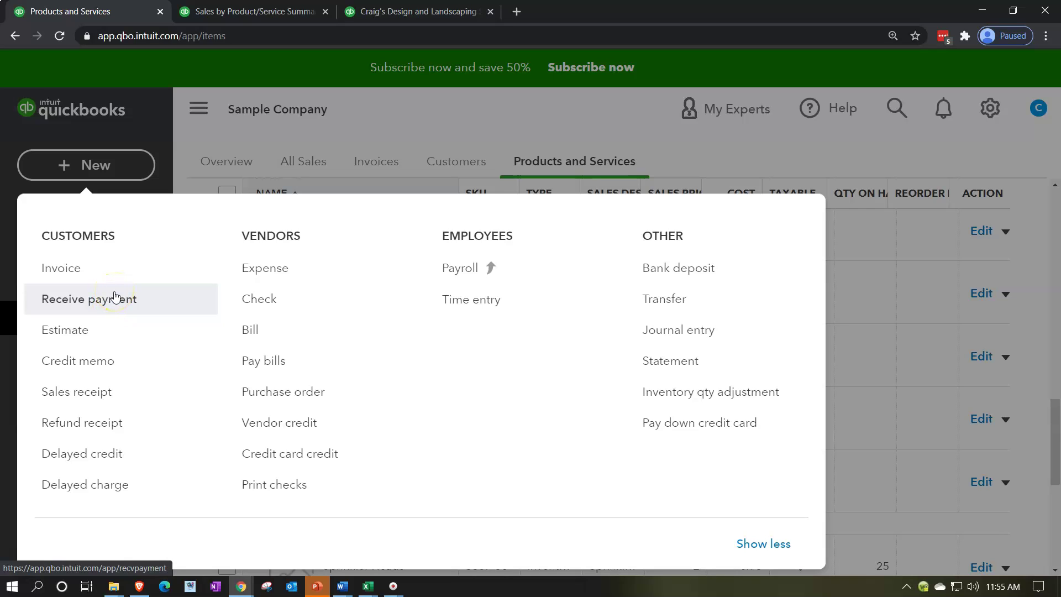
left_click(111, 310)
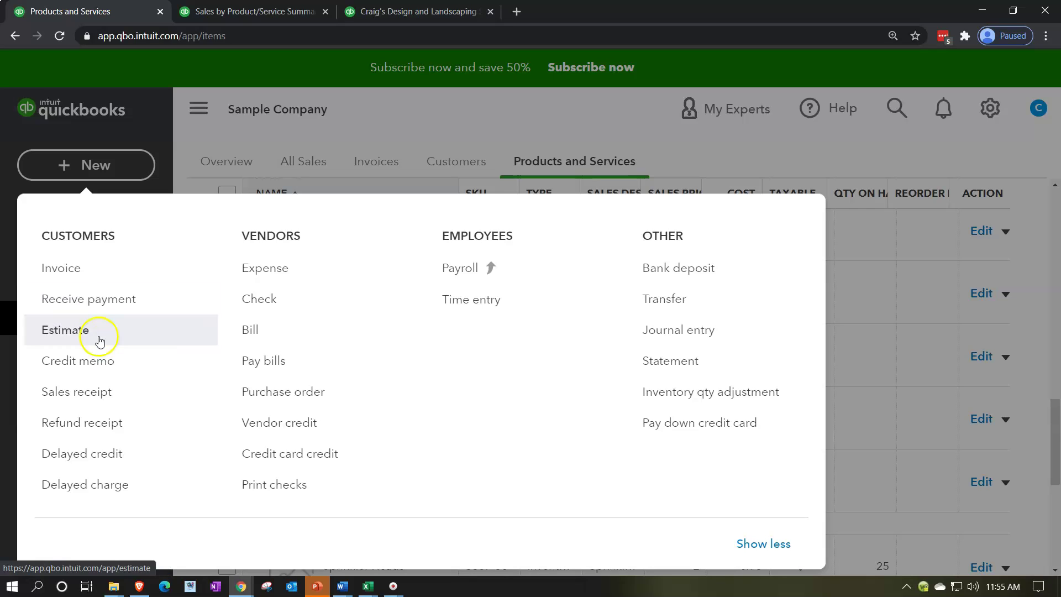
left_click(98, 405)
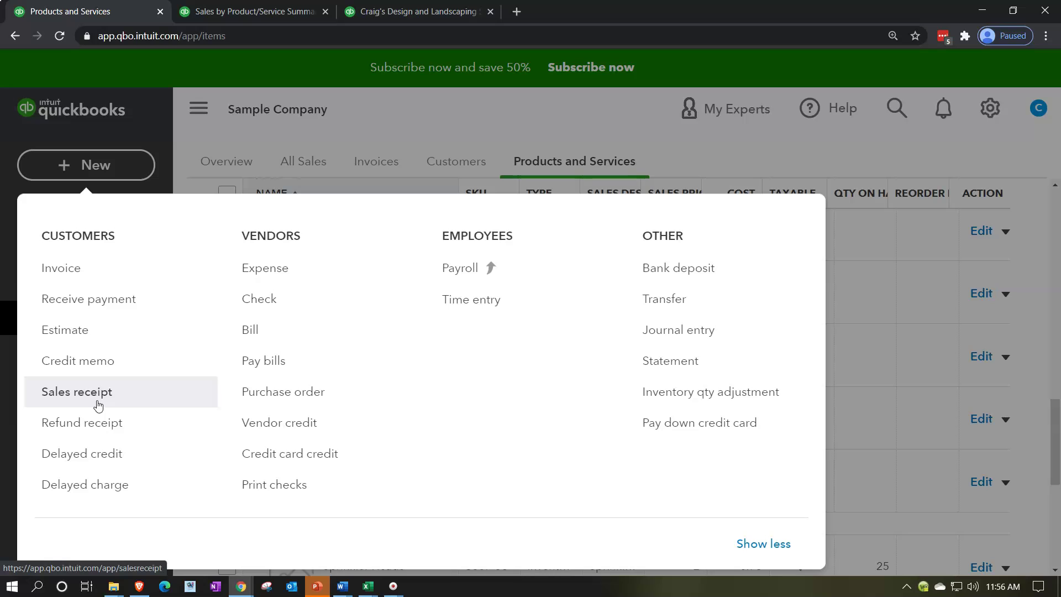
left_click(447, 114)
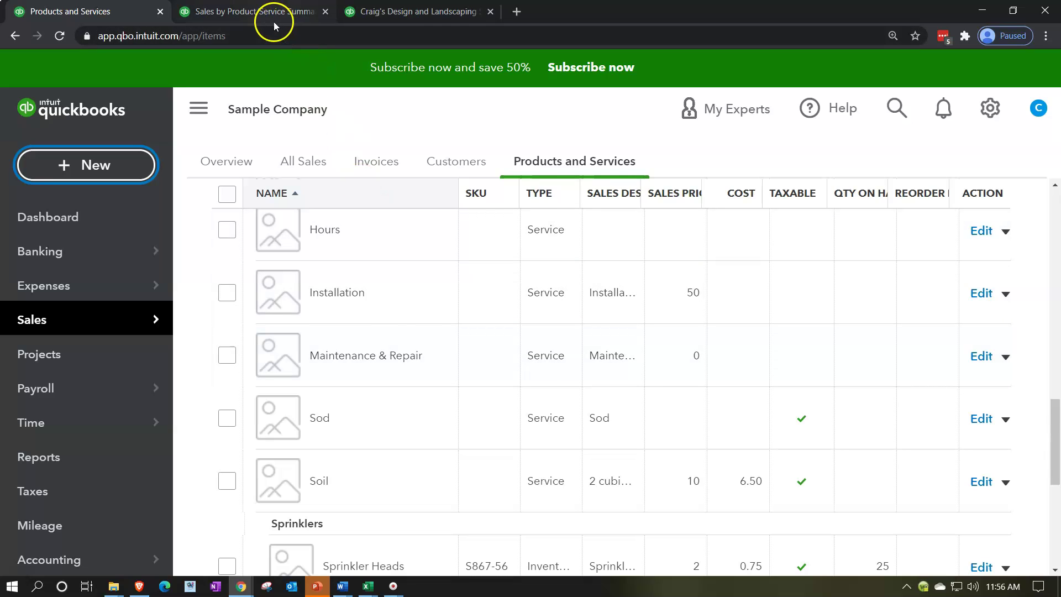
- Examine the item amounts, gross margins and grand total in the Sales by Product/Service Summary report
left_click(273, 19)
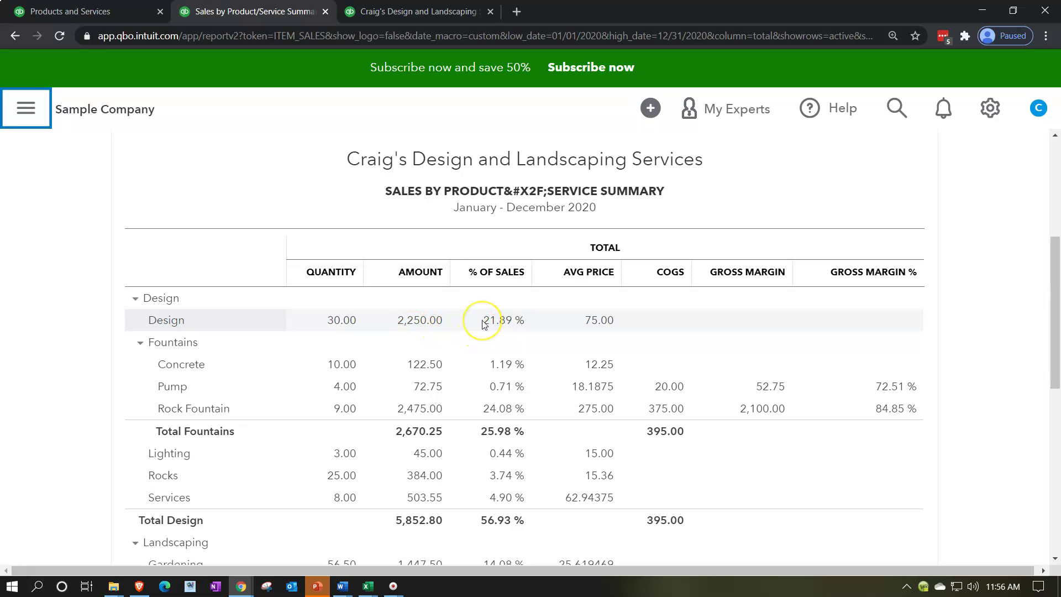
scroll(485, 331, "down", 6)
scroll(482, 324, "down", 3)
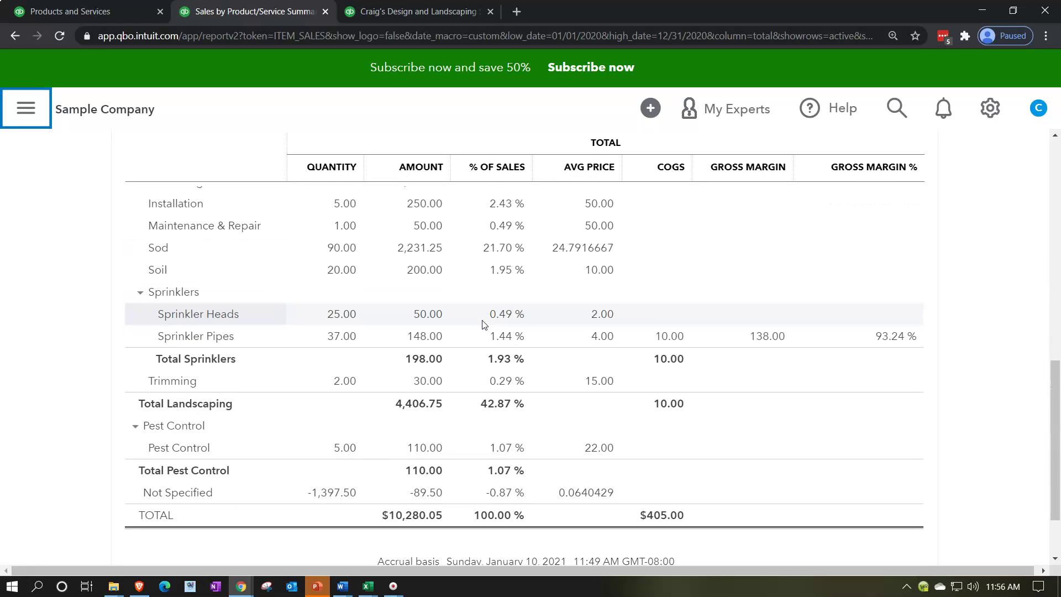
scroll(468, 442, "up", 8)
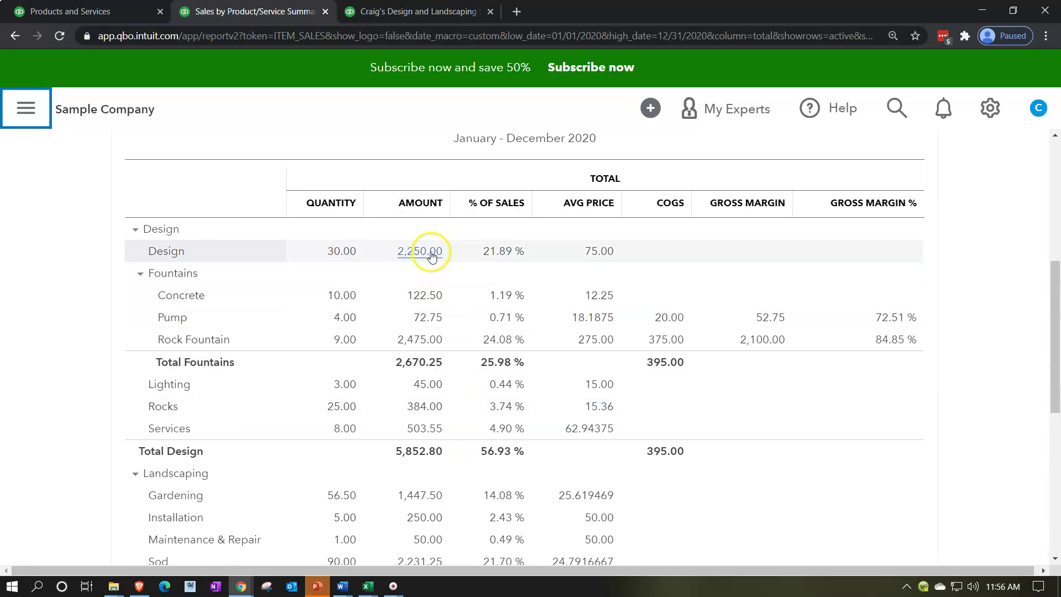
scroll(426, 259, "down", 8)
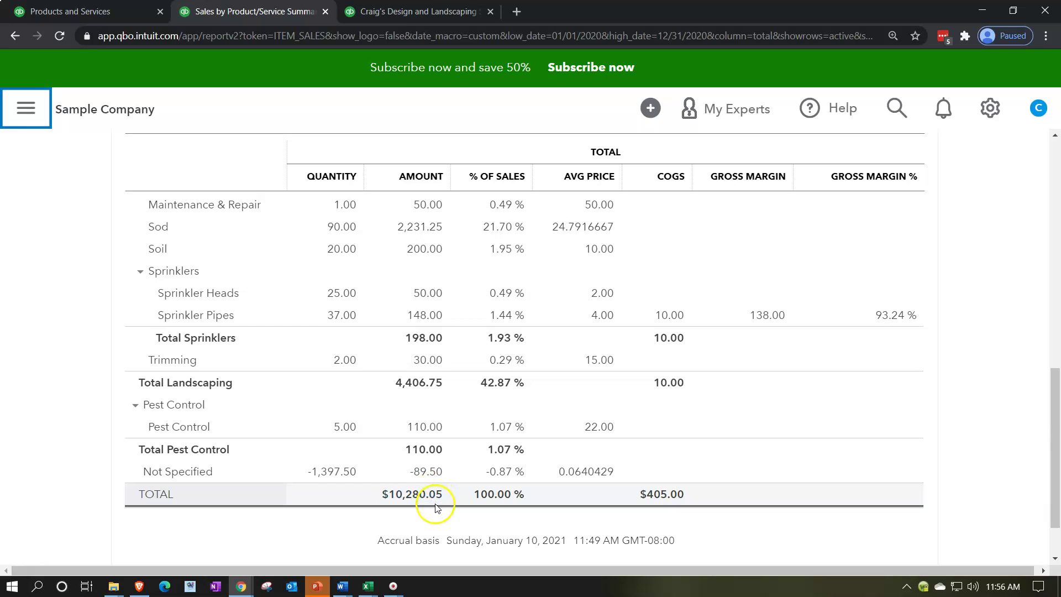
scroll(434, 498, "up", 8)
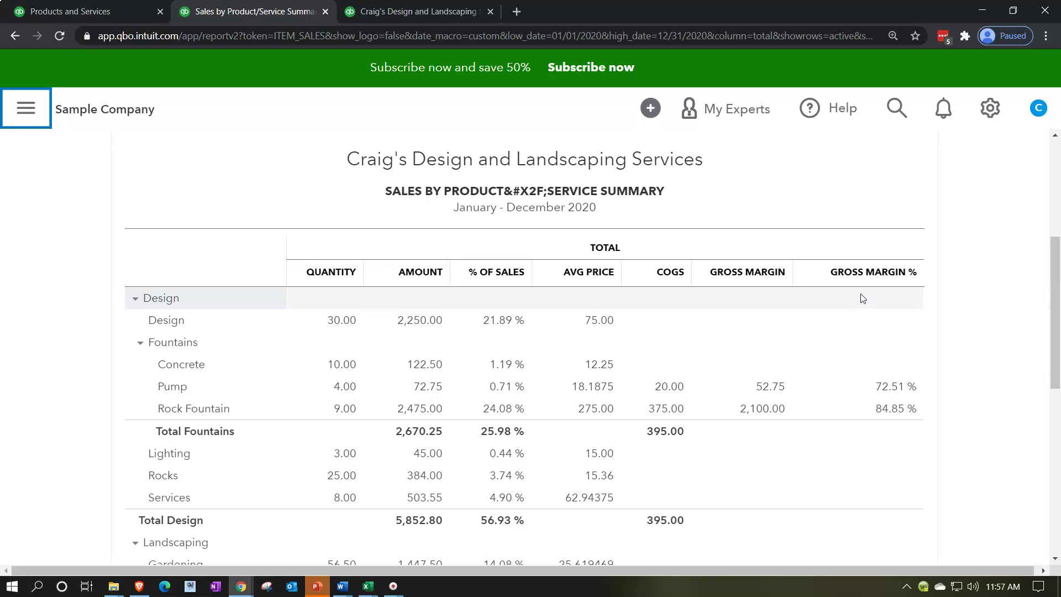
scroll(770, 320, "down", 9)
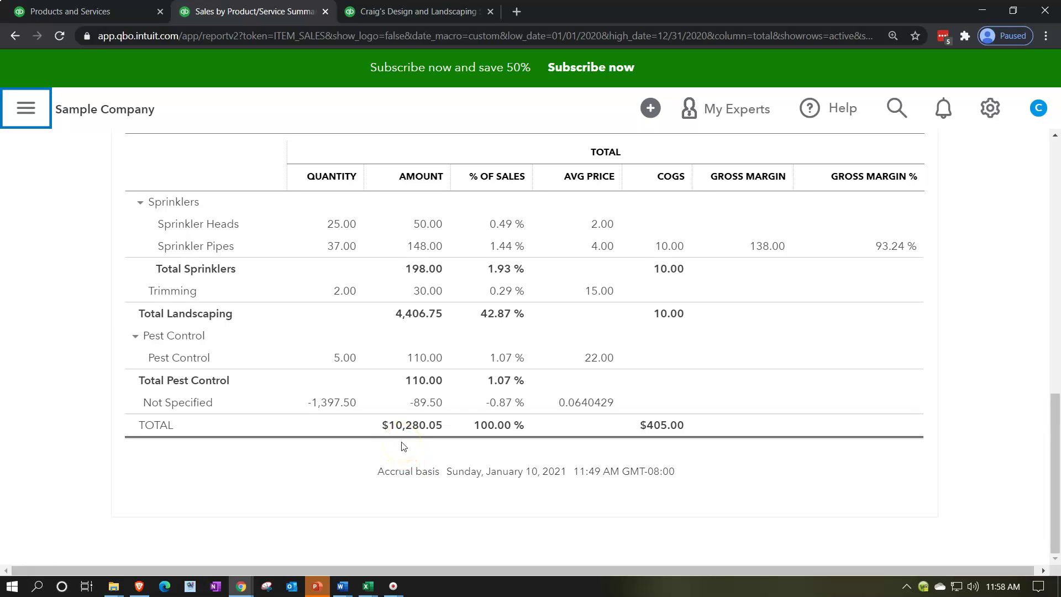
- Return to the Profit and Loss report and check its Income total against the item sales total
left_click(401, 15)
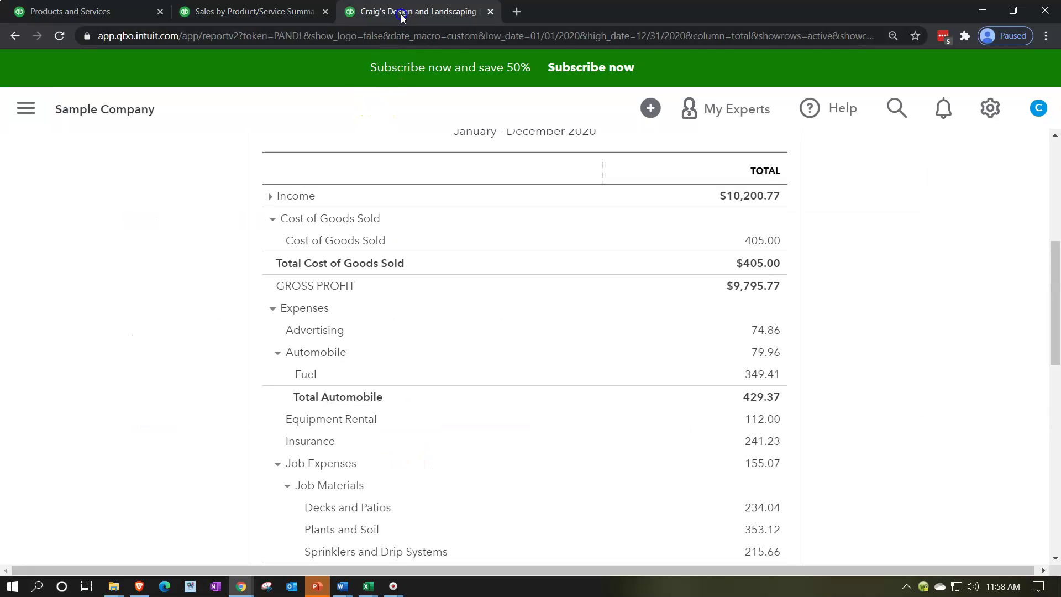
scroll(553, 199, "up", 1)
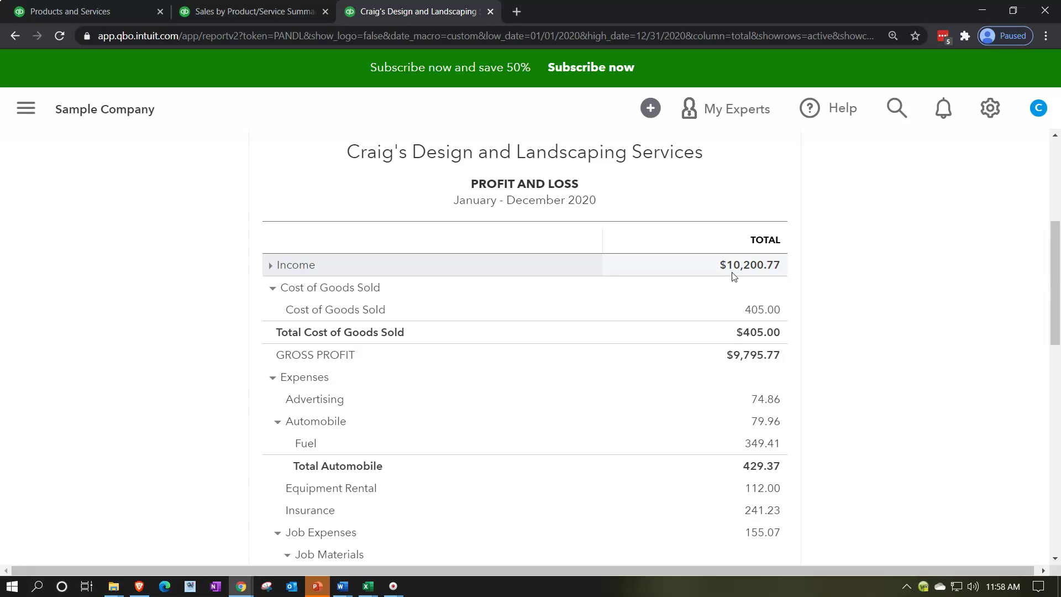
left_click(463, 264)
- Show the navigation sidebar on the Profit and Loss report, view the new transaction forms, and hide the sidebar again
left_click(26, 107)
left_click(72, 165)
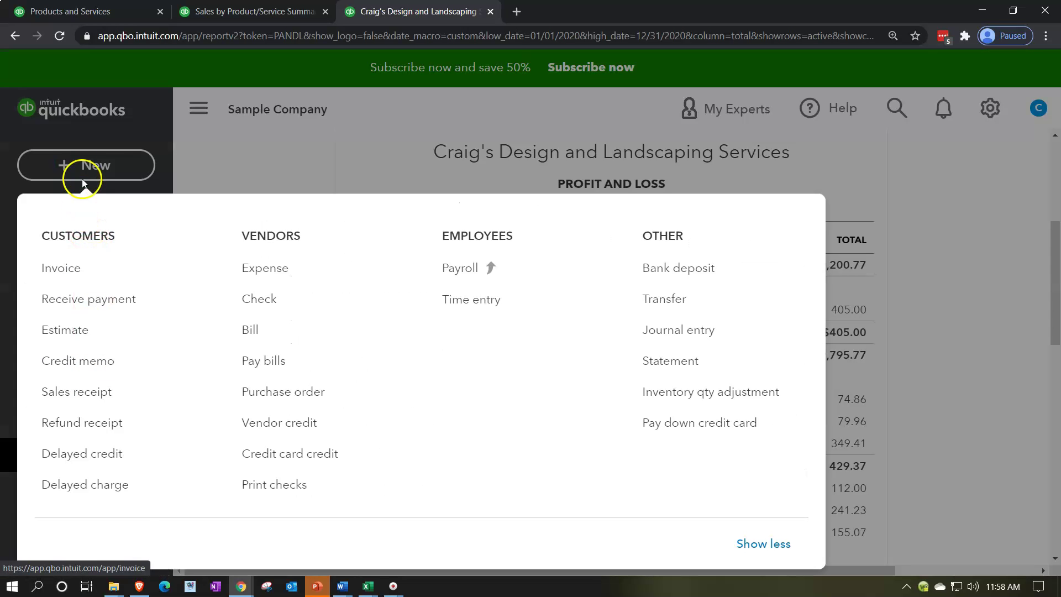
left_click(82, 170)
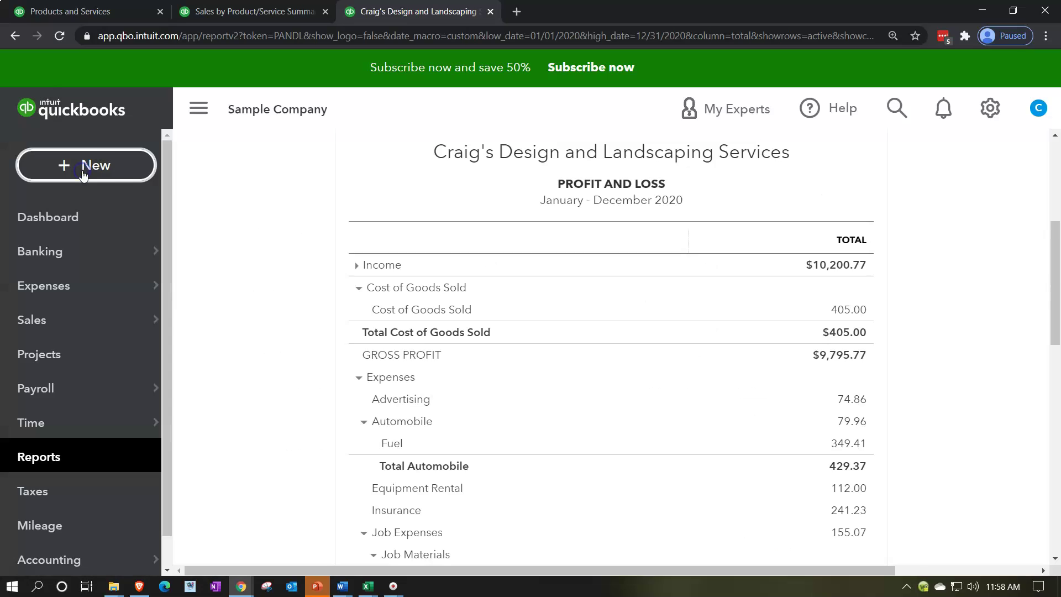
left_click(201, 108)
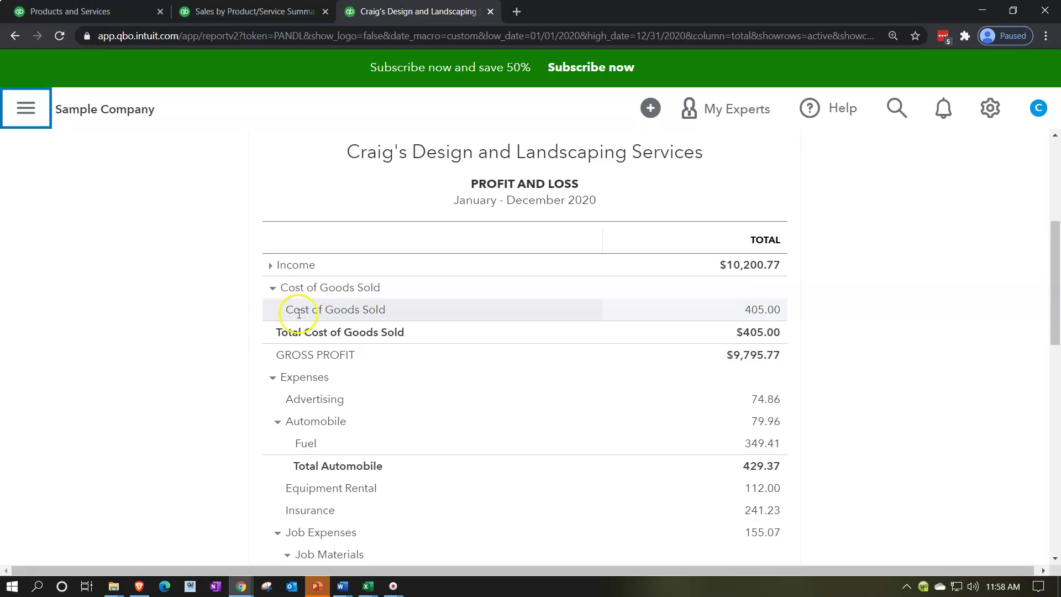
left_click(213, 325)
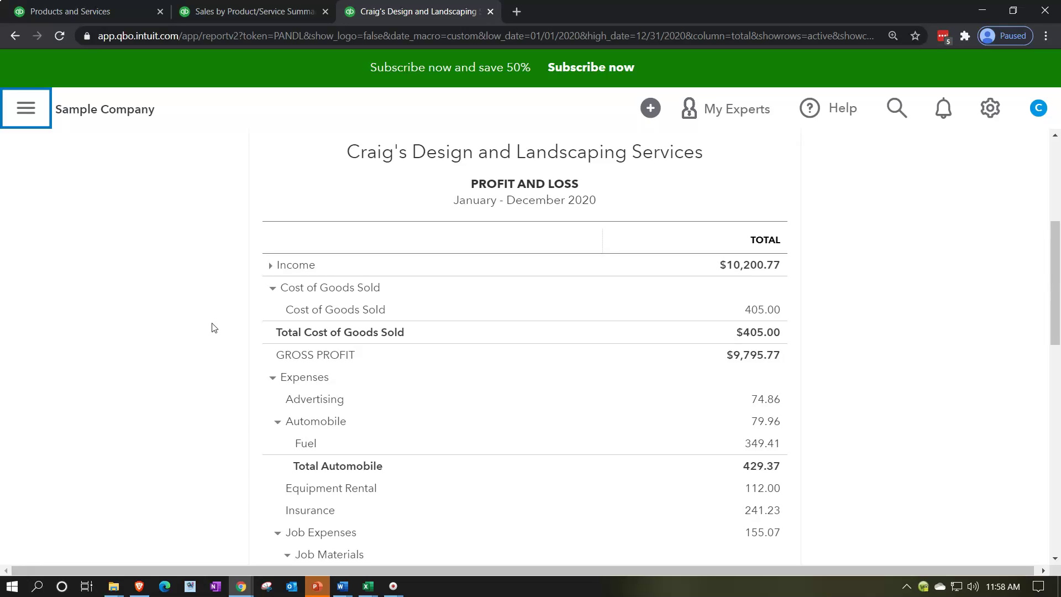
- Check the Profit and Loss report's Income total against the Sales by Product/Service Summary report
left_click(215, 328)
left_click(702, 272)
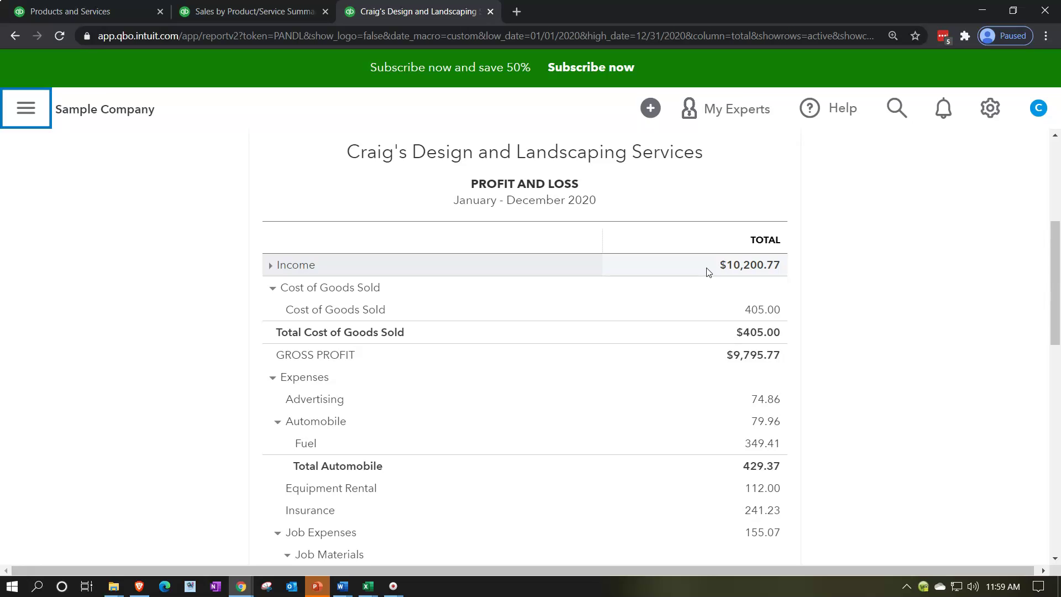
left_click(218, 11)
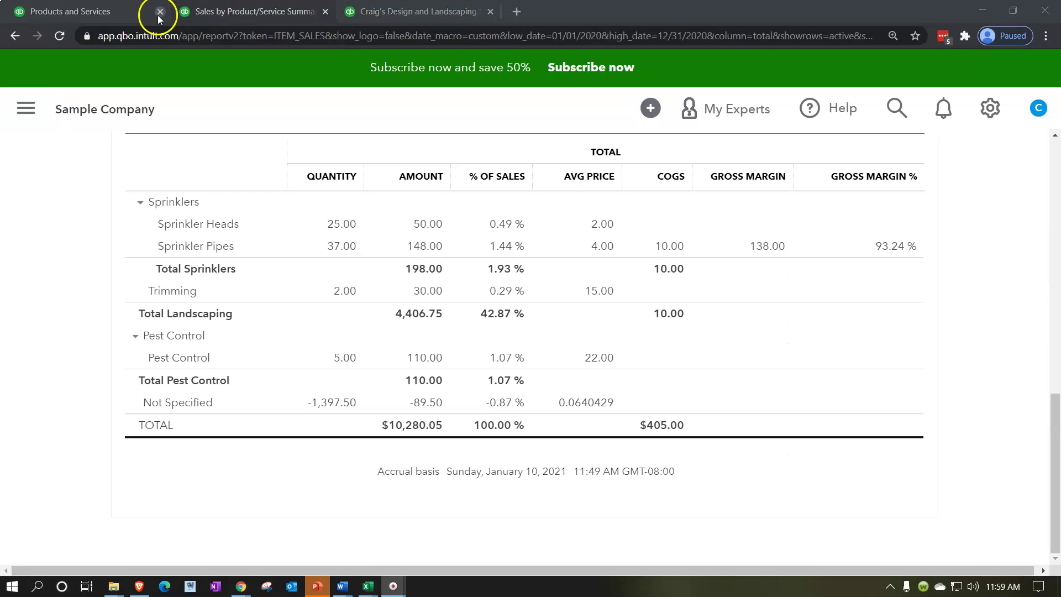
- Replace the Products and Services page with the Sales by Product/Service Detail report from the standard reports, and duplicate its browser tab
left_click(122, 11)
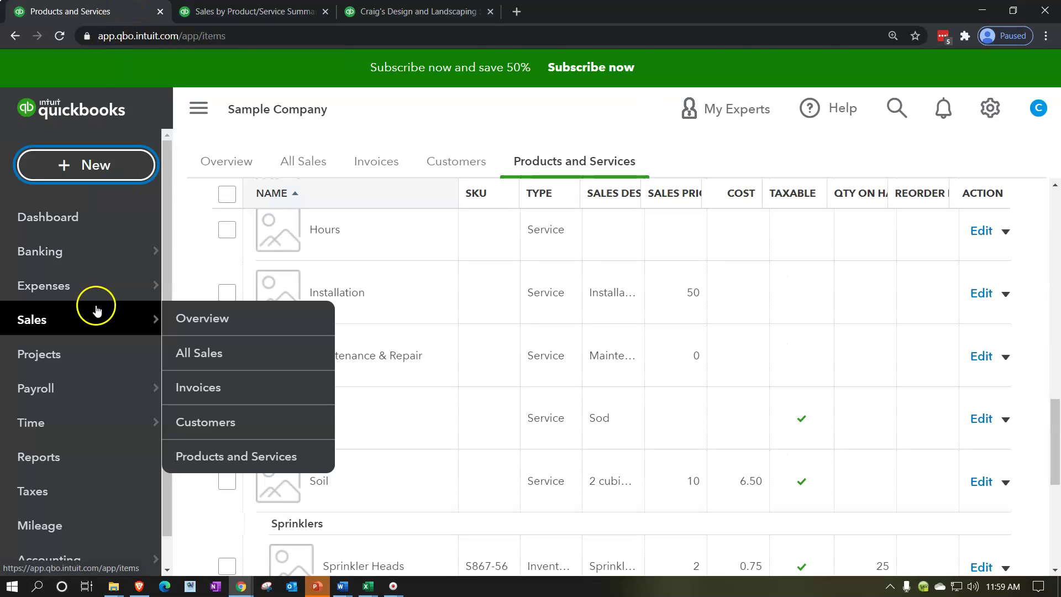
scroll(83, 354, "down", 1)
left_click(70, 425)
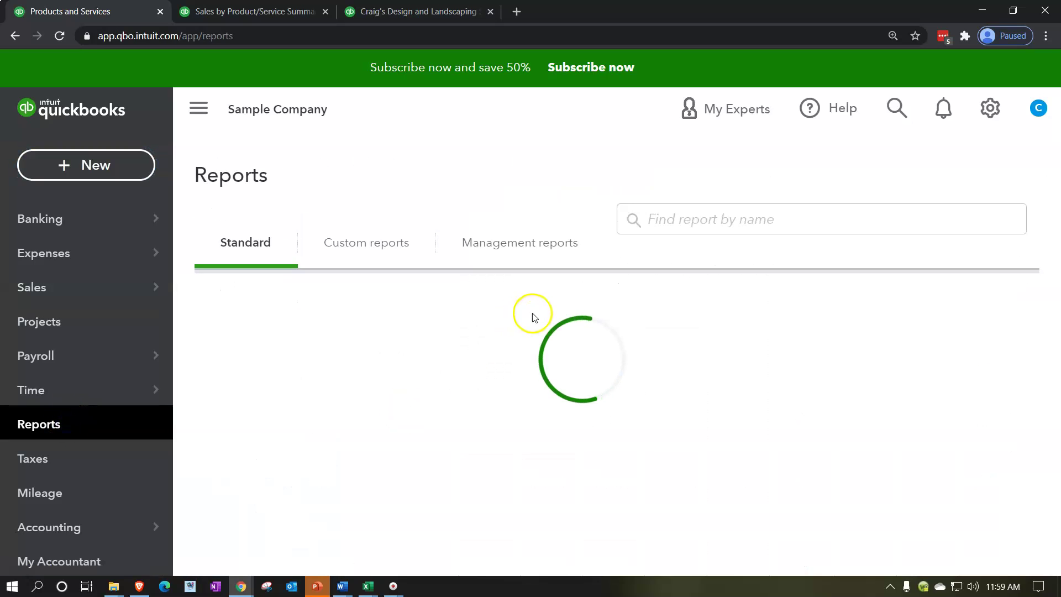
scroll(575, 331, "down", 2)
scroll(575, 332, "down", 10)
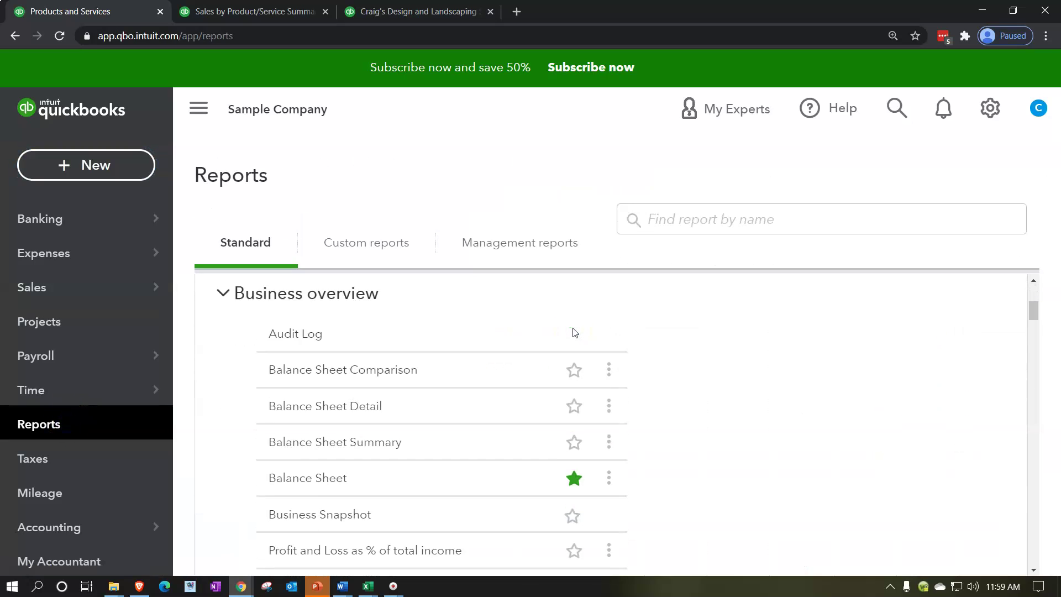
scroll(573, 327, "down", 11)
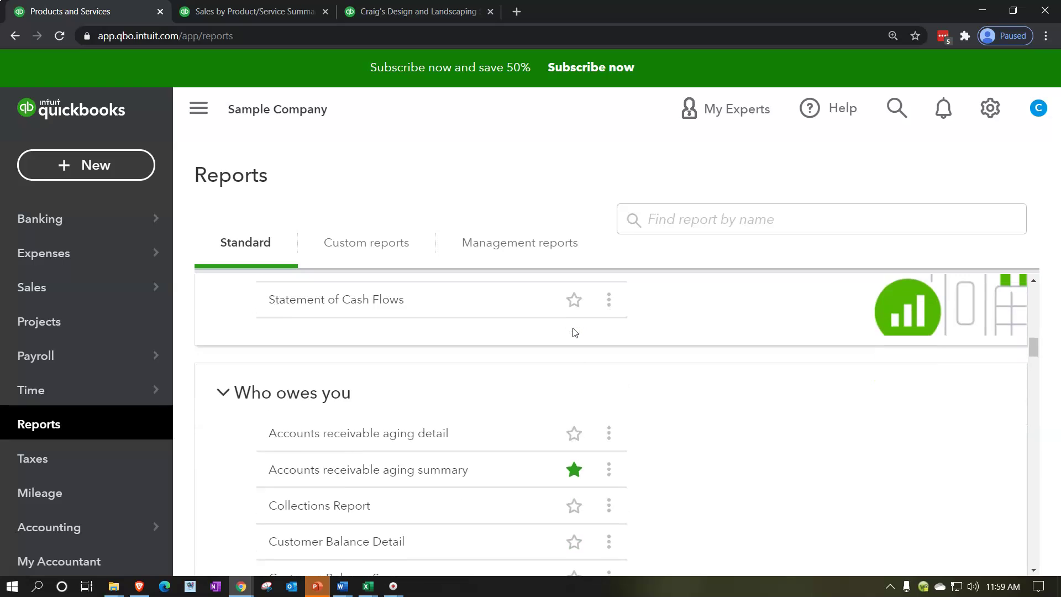
scroll(575, 332, "down", 10)
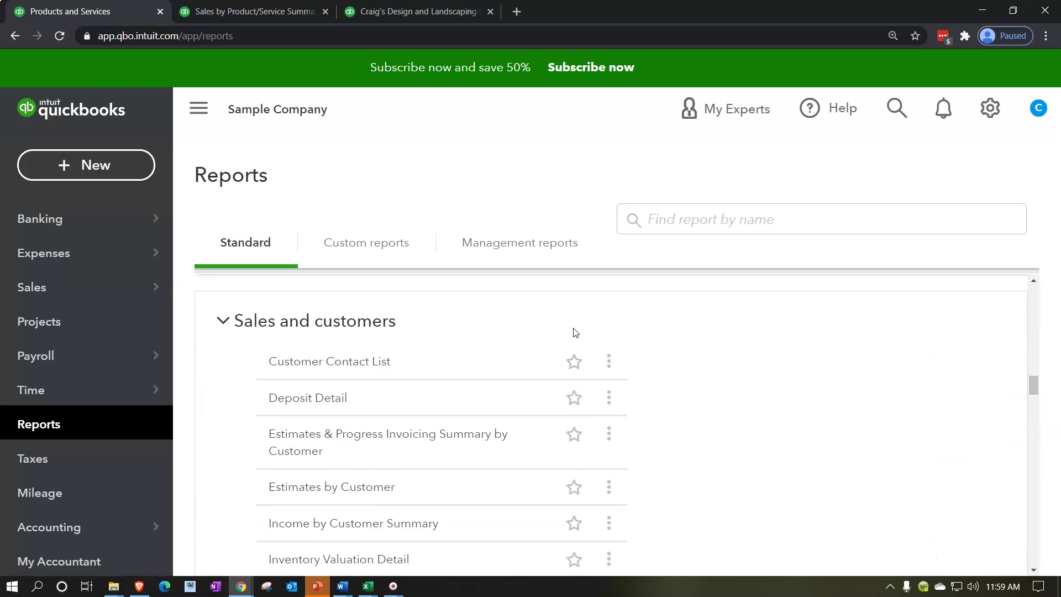
scroll(575, 332, "down", 3)
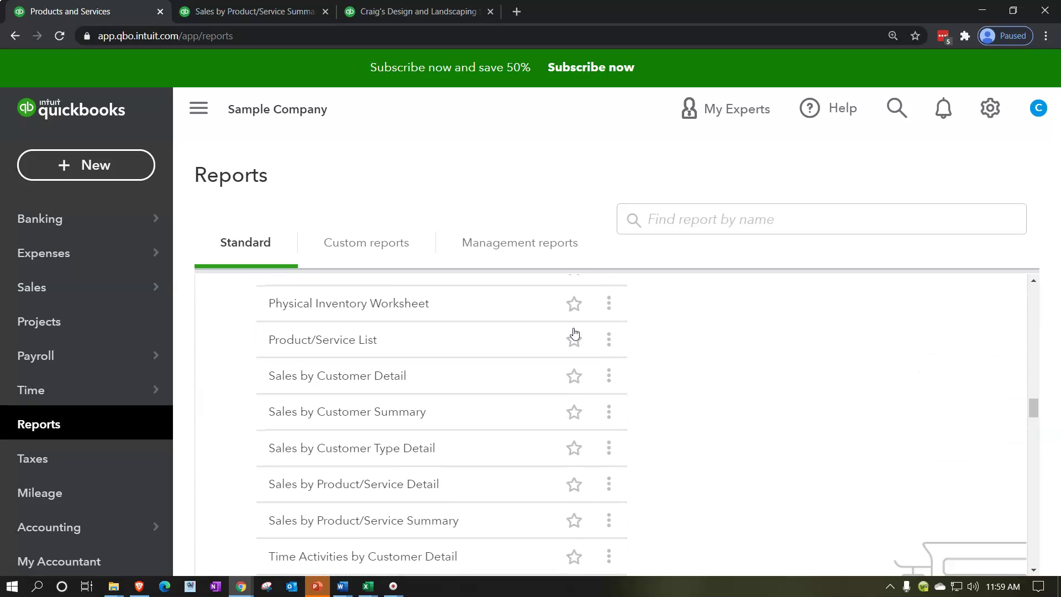
scroll(575, 332, "down", 2)
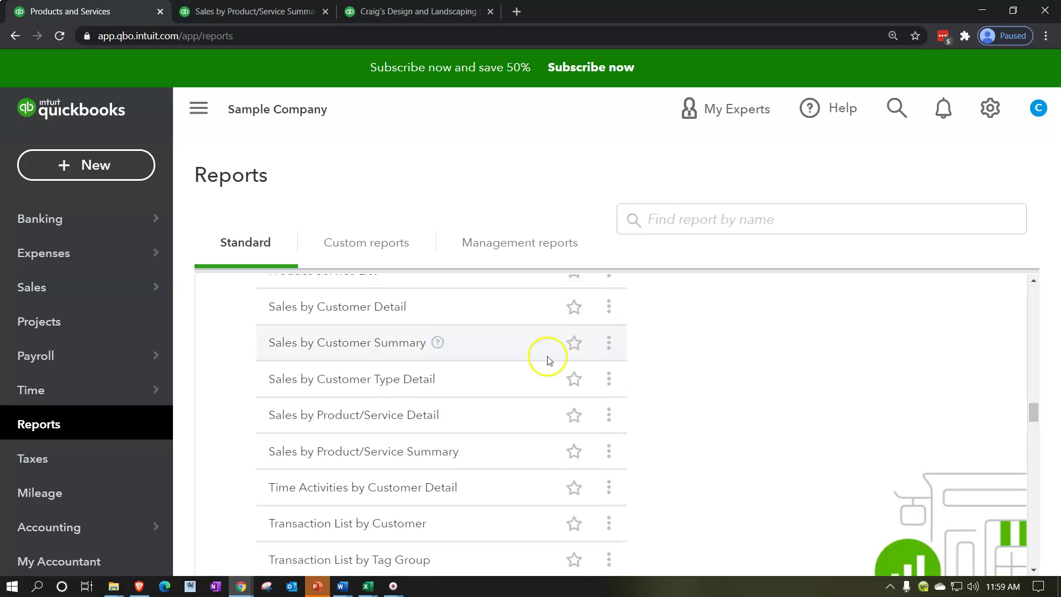
left_click(412, 422)
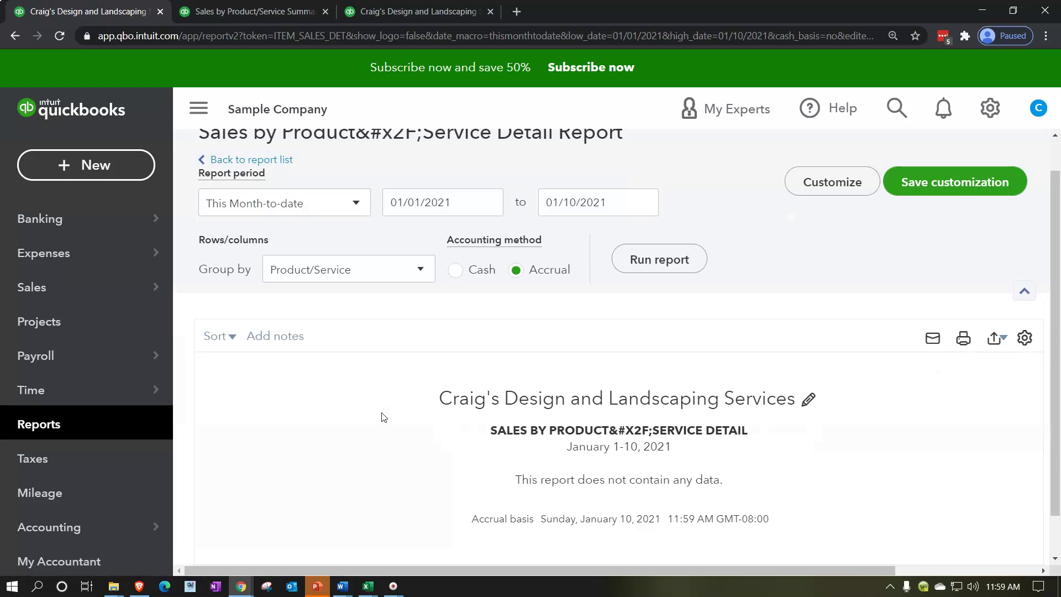
right_click(110, 12)
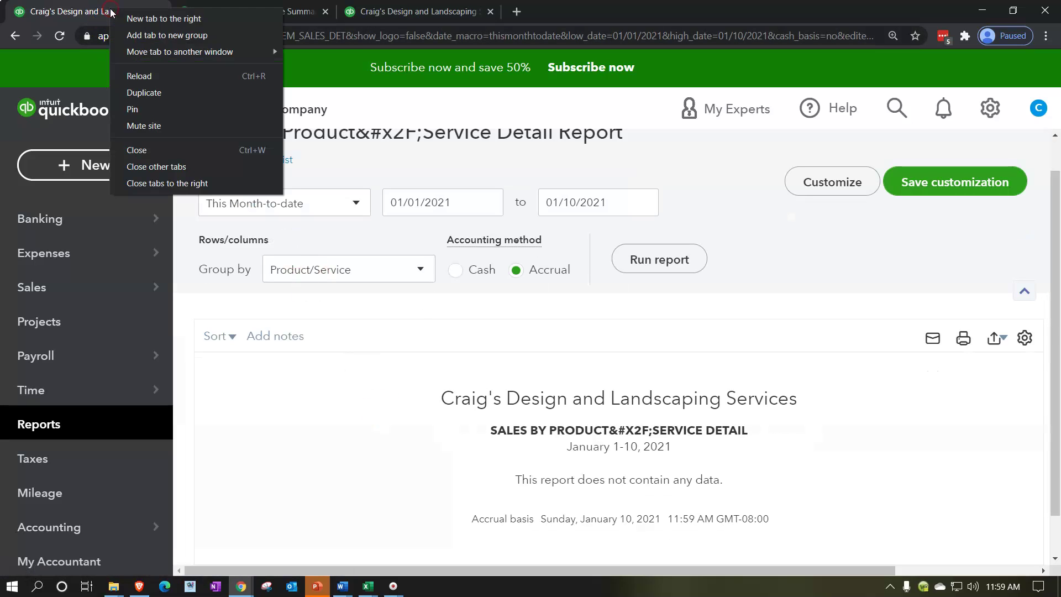
left_click(145, 97)
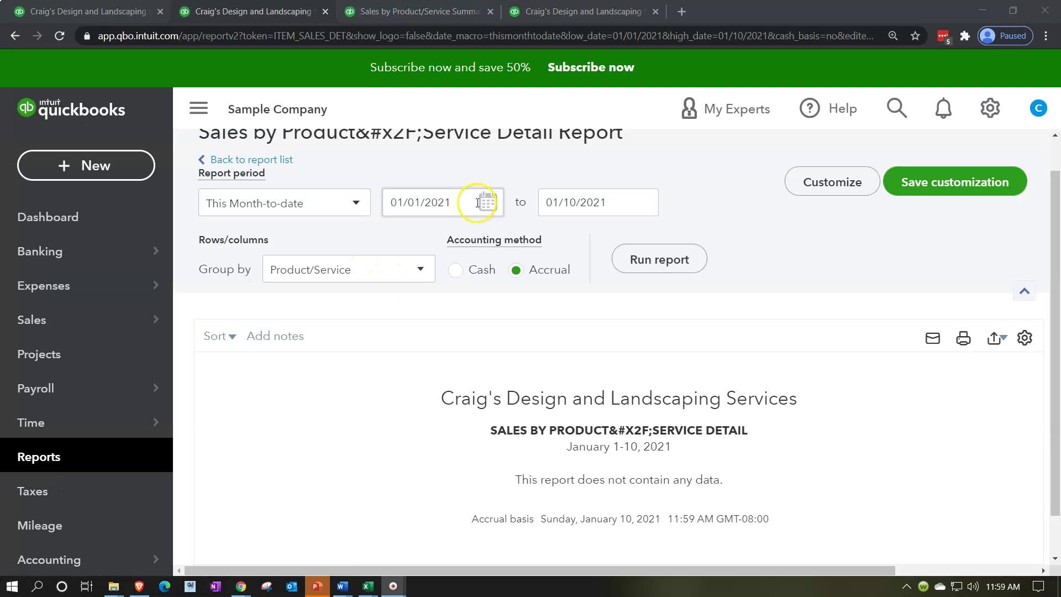
- Run the Sales by Product/Service Detail report for 01/01/2020 to 12/31/2020 and hide the navigation sidebar
left_click_drag(478, 203, 390, 203)
key("BackSpace")
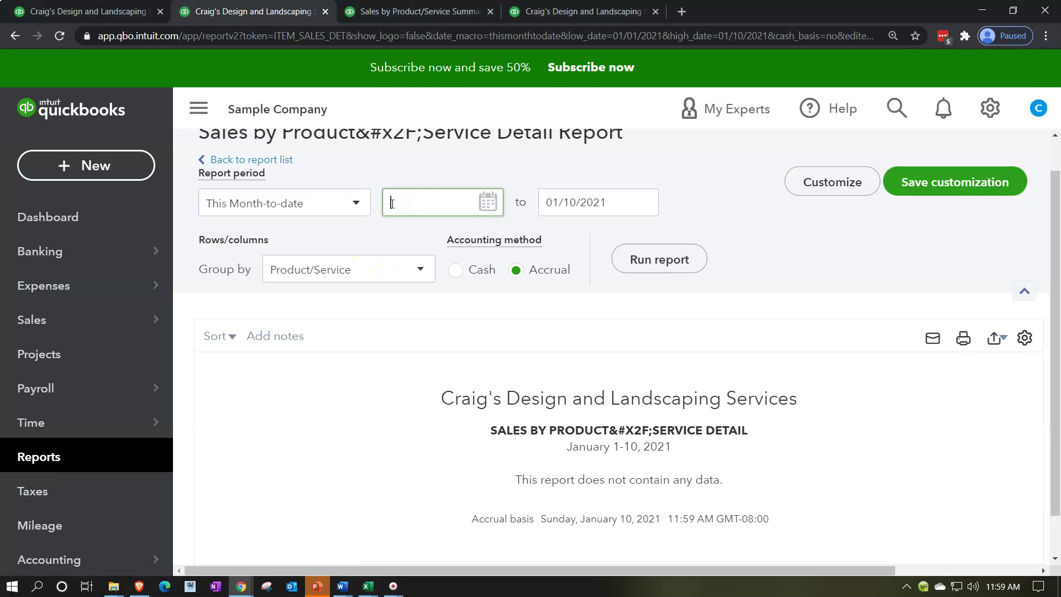
type("010120")
key("Tab")
key("BackSpace")
type("12/31/2020")
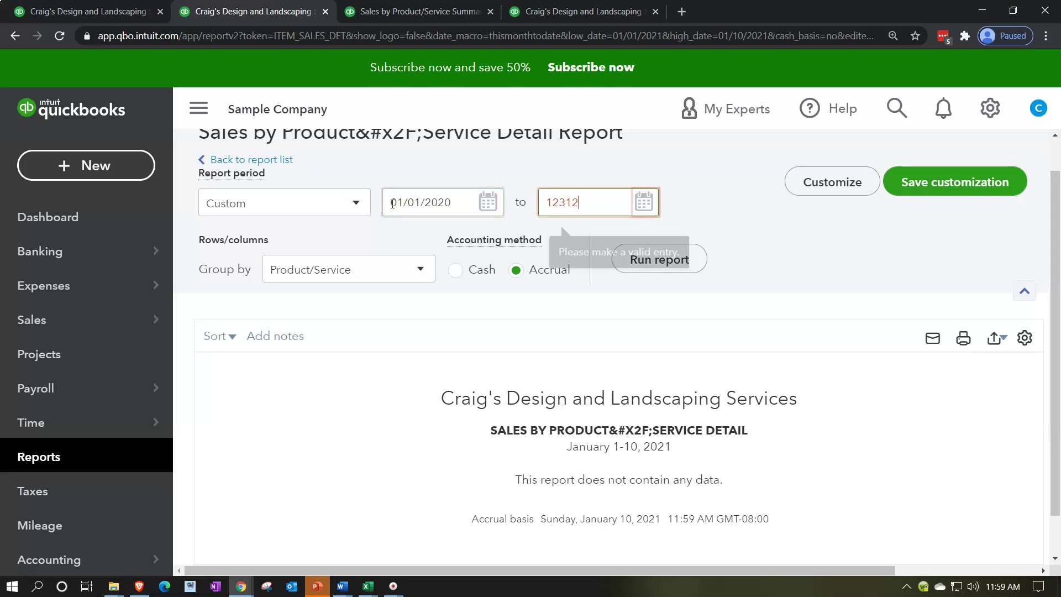
left_click(641, 259)
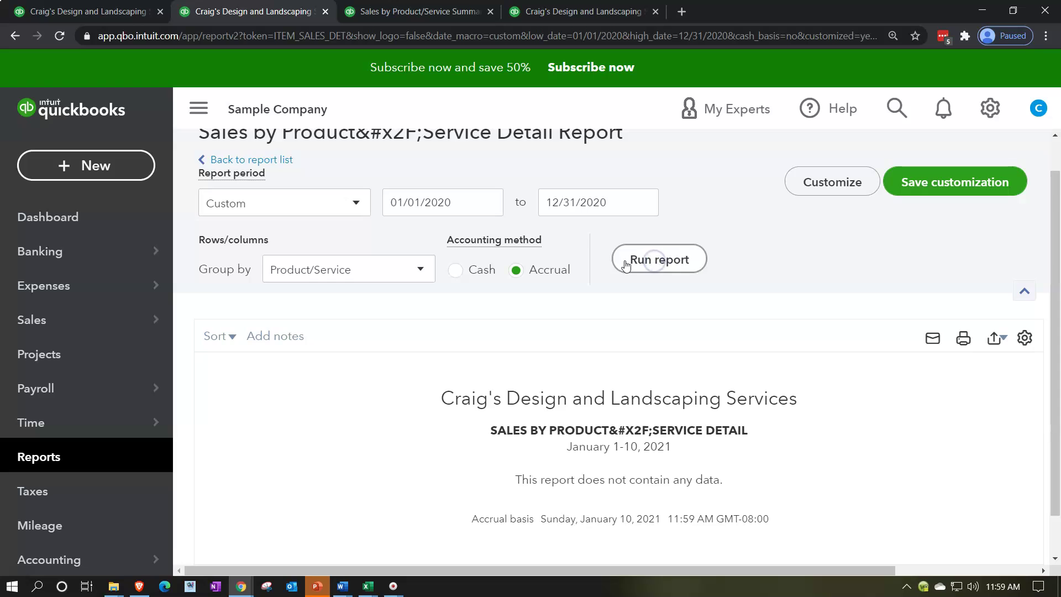
scroll(429, 272, "down", 3)
left_click(198, 109)
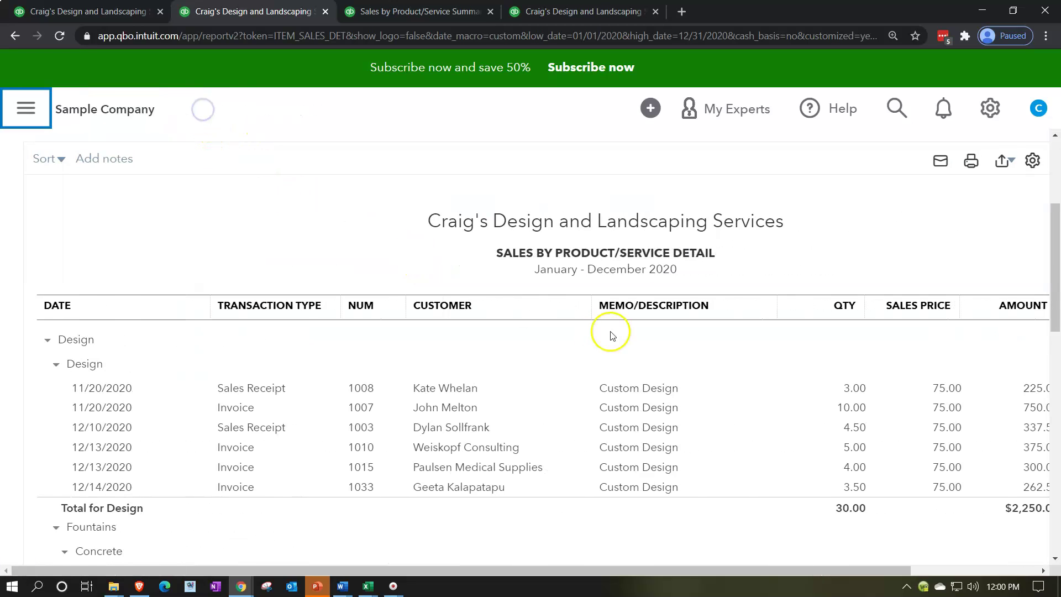
- Examine the invoices, sales receipts and other transactions listed under each item in the detail report, through to the grand total
scroll(648, 342, "down", 2)
scroll(362, 419, "up", 2)
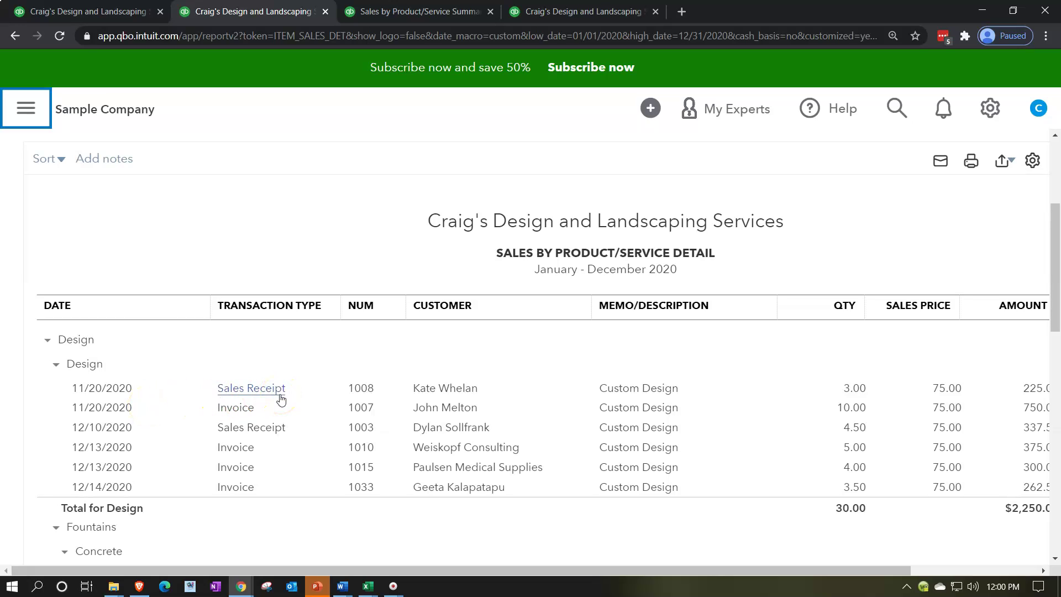
scroll(242, 409, "down", 2)
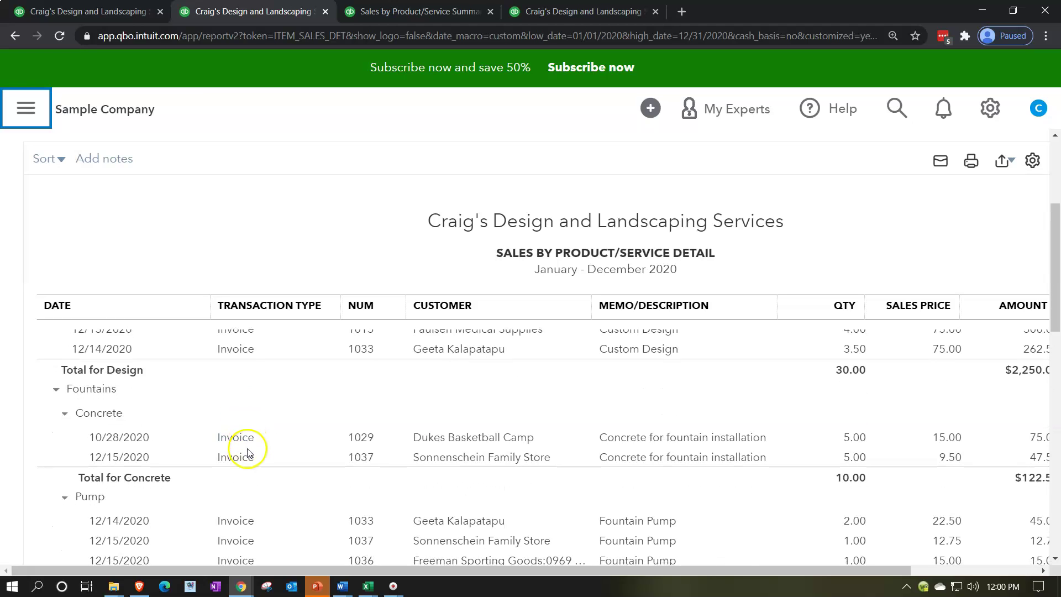
scroll(247, 452, "down", 5)
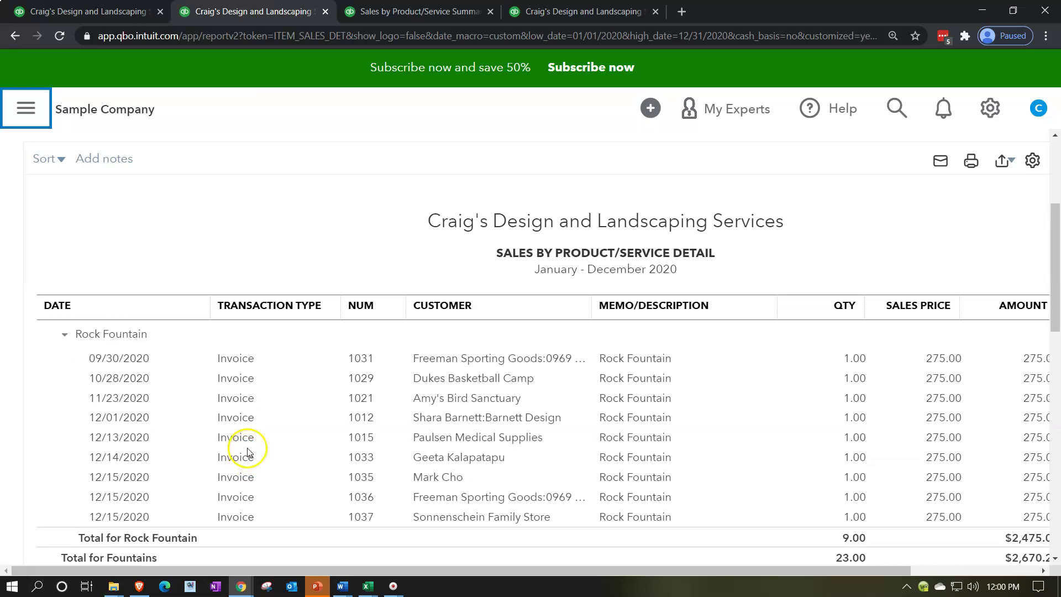
scroll(247, 452, "down", 5)
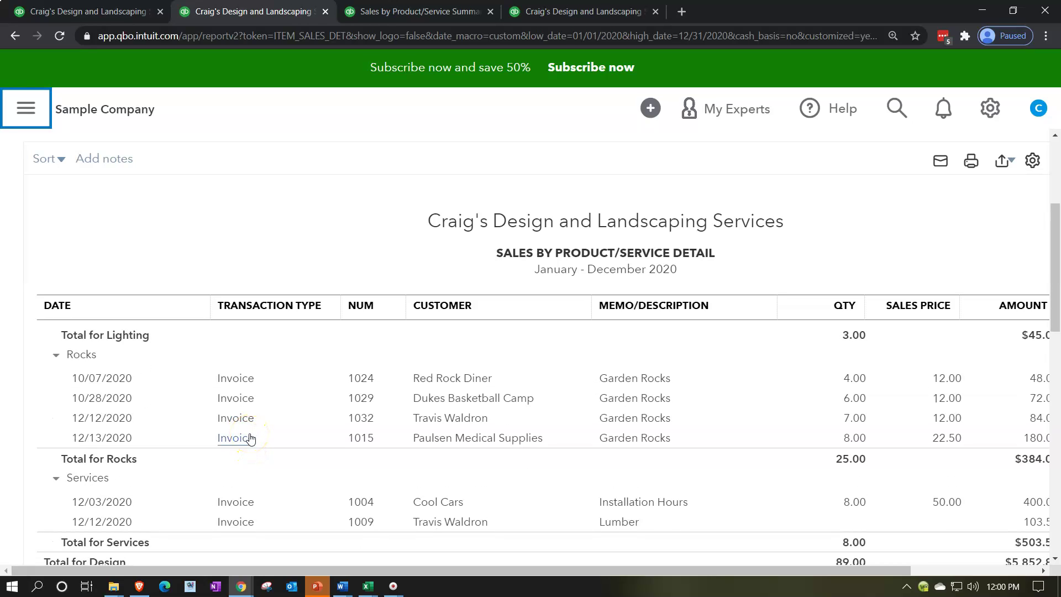
scroll(249, 438, "down", 3)
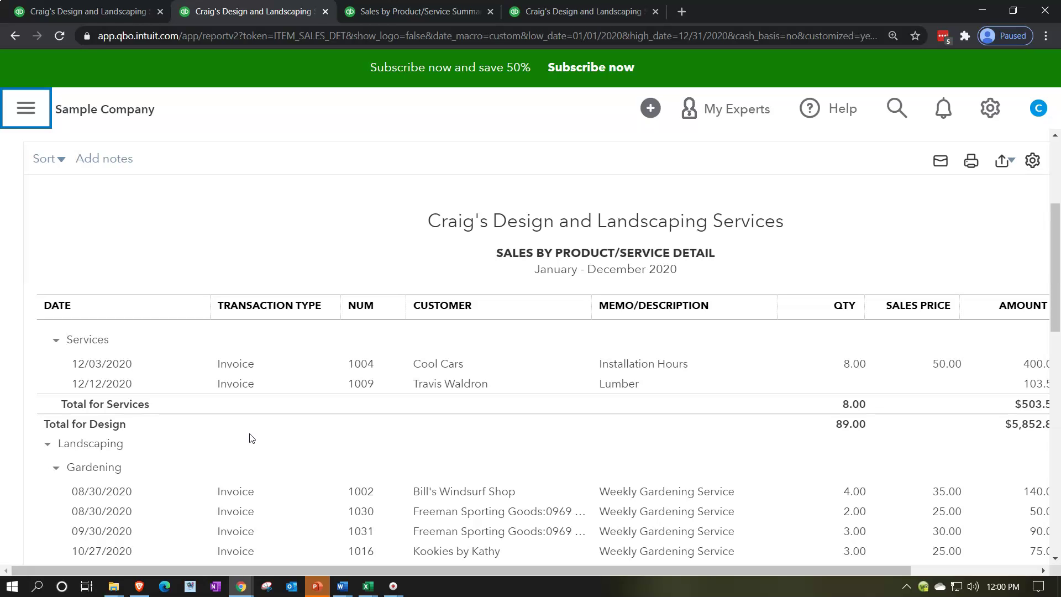
scroll(251, 438, "down", 1)
scroll(250, 438, "down", 3)
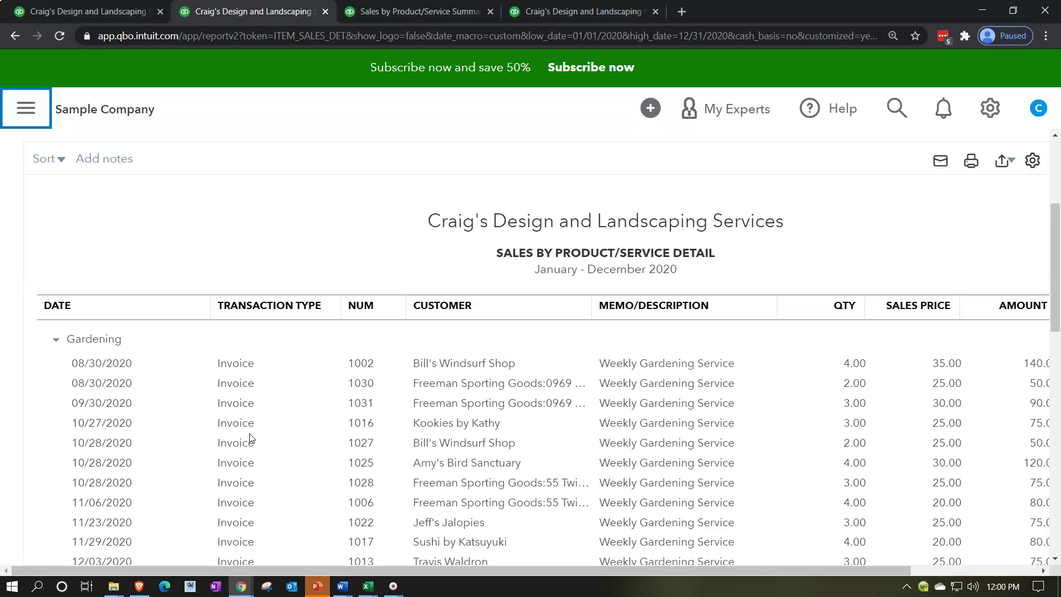
scroll(247, 453, "down", 2)
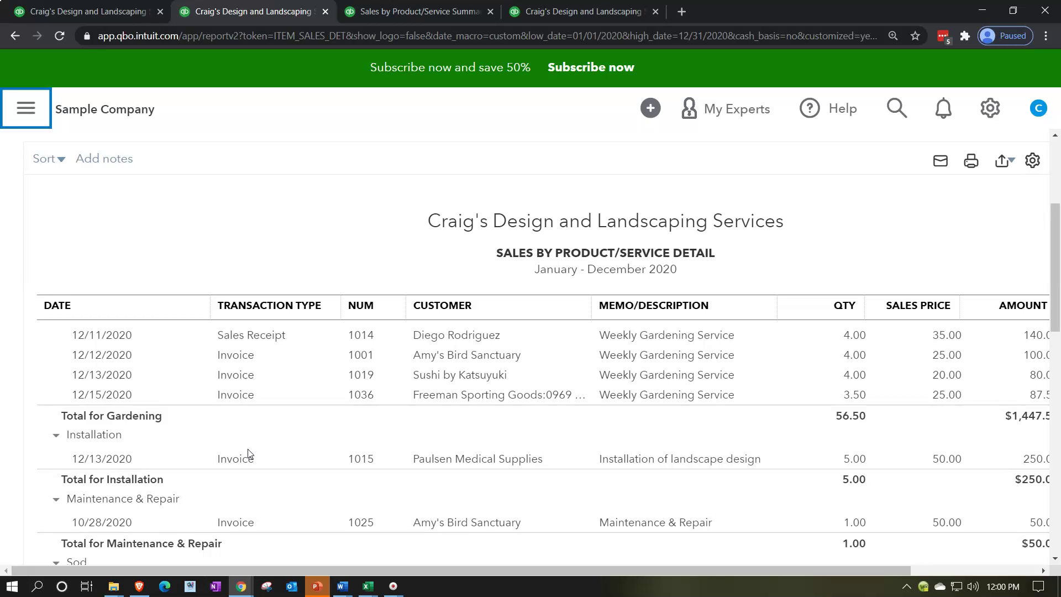
scroll(247, 453, "down", 2)
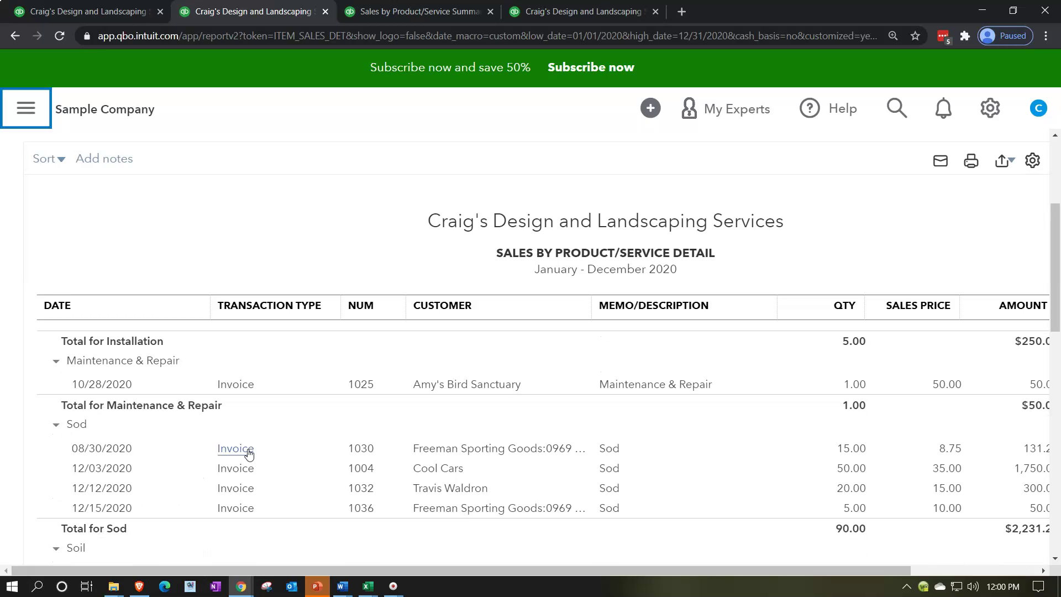
scroll(249, 453, "down", 2)
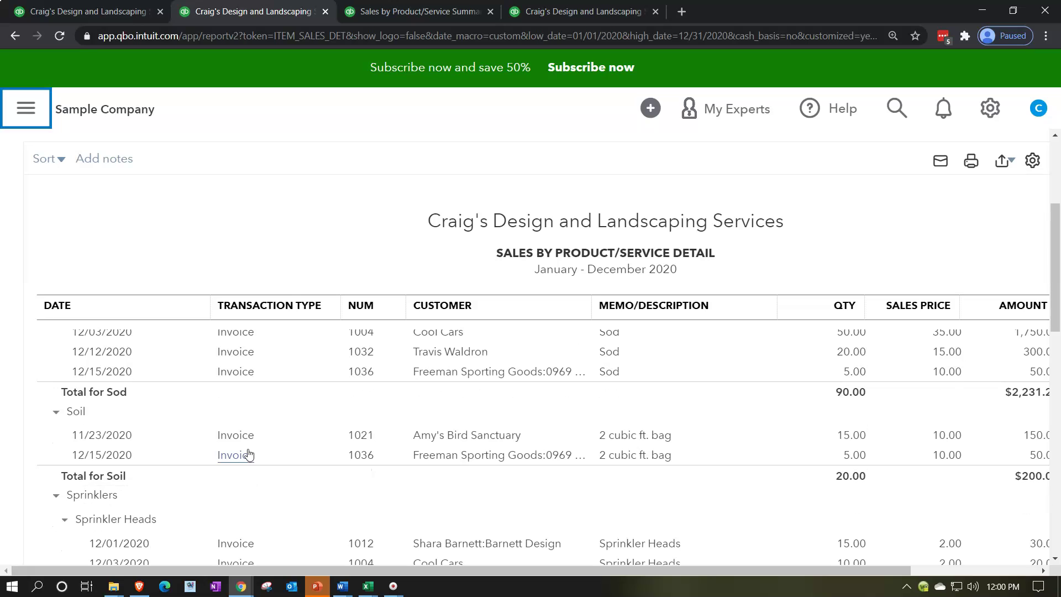
scroll(249, 453, "down", 6)
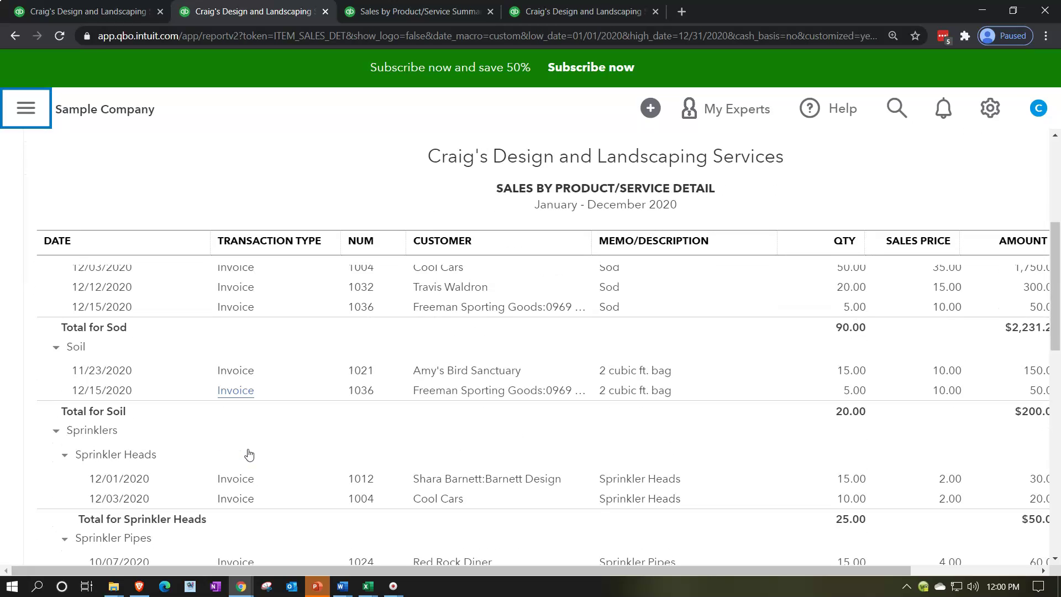
scroll(248, 452, "down", 5)
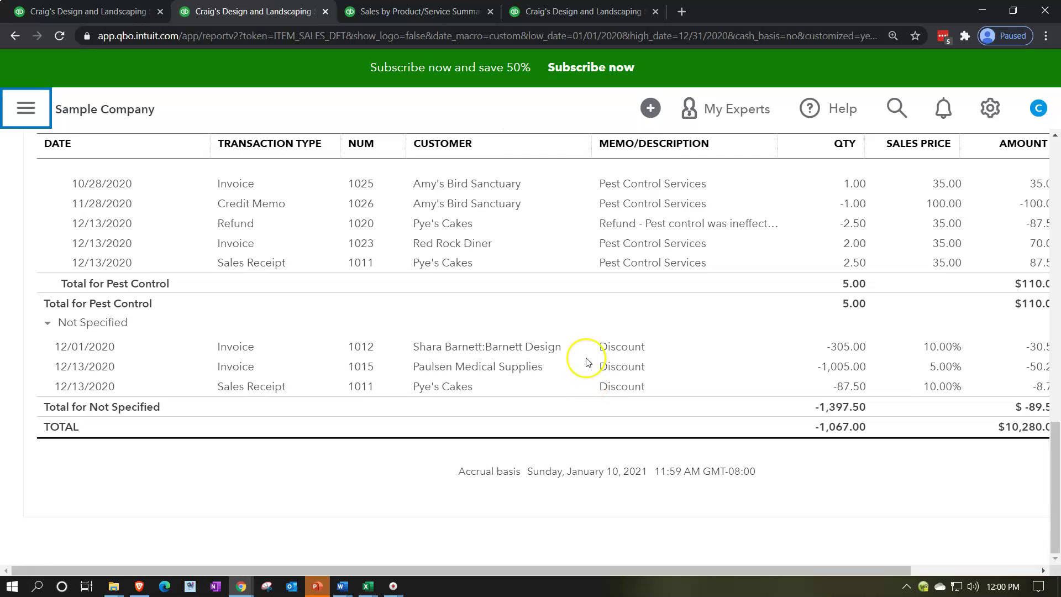
- Customize the Sales by Product/Service Summary report to show numbers without cents, except zero amounts, and negatives as (100) in red
left_click(442, 12)
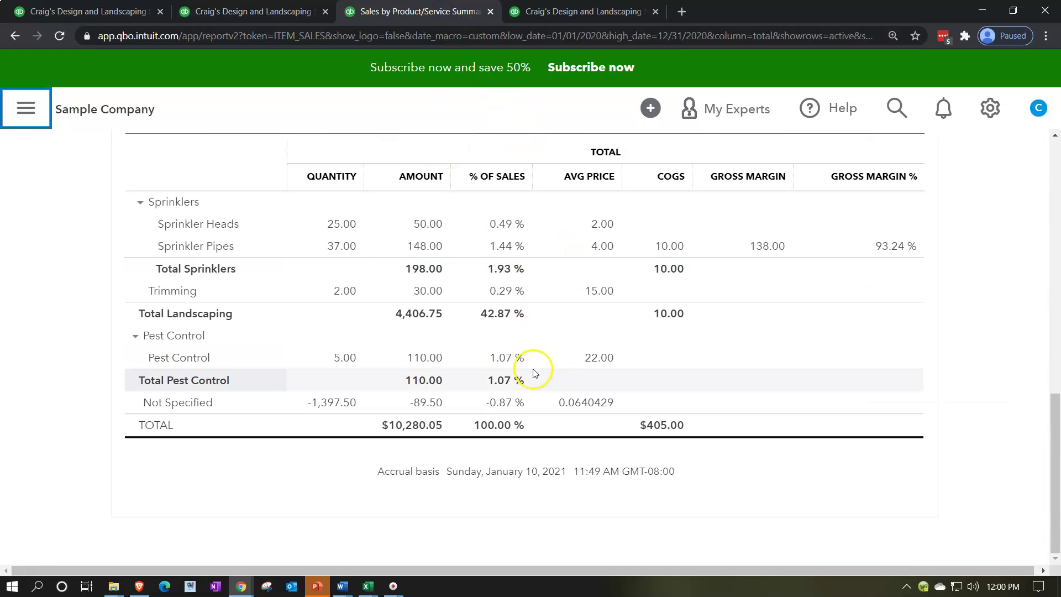
scroll(534, 372, "up", 13)
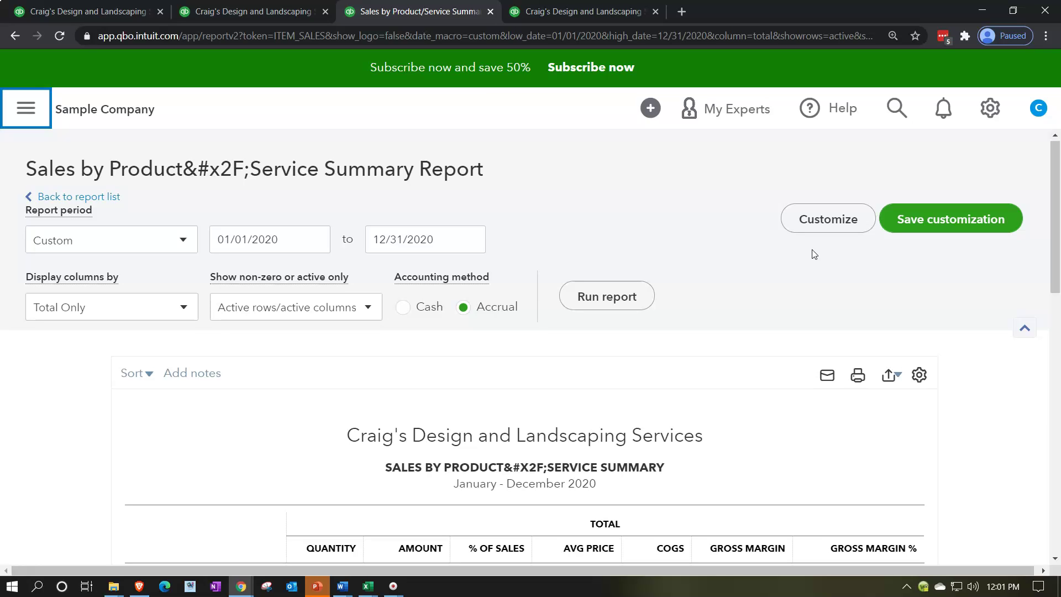
left_click(813, 237)
left_click(819, 211)
left_click(610, 315)
left_click(790, 294)
left_click(806, 349)
left_click(789, 332)
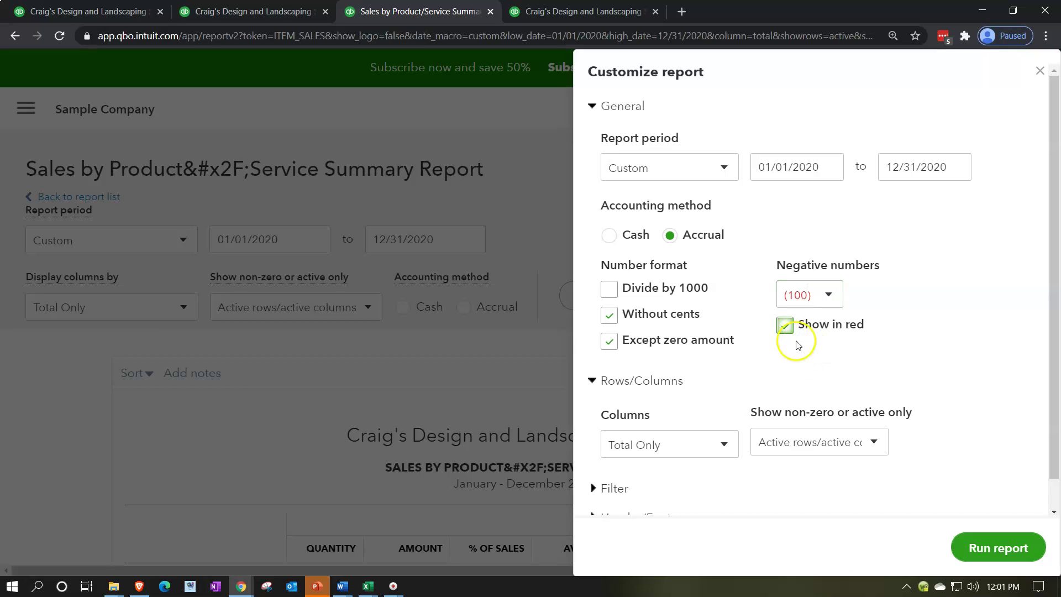
- Remove the date prepared, time prepared and report basis from the report footer, and run the customized summary report
scroll(817, 362, "down", 1)
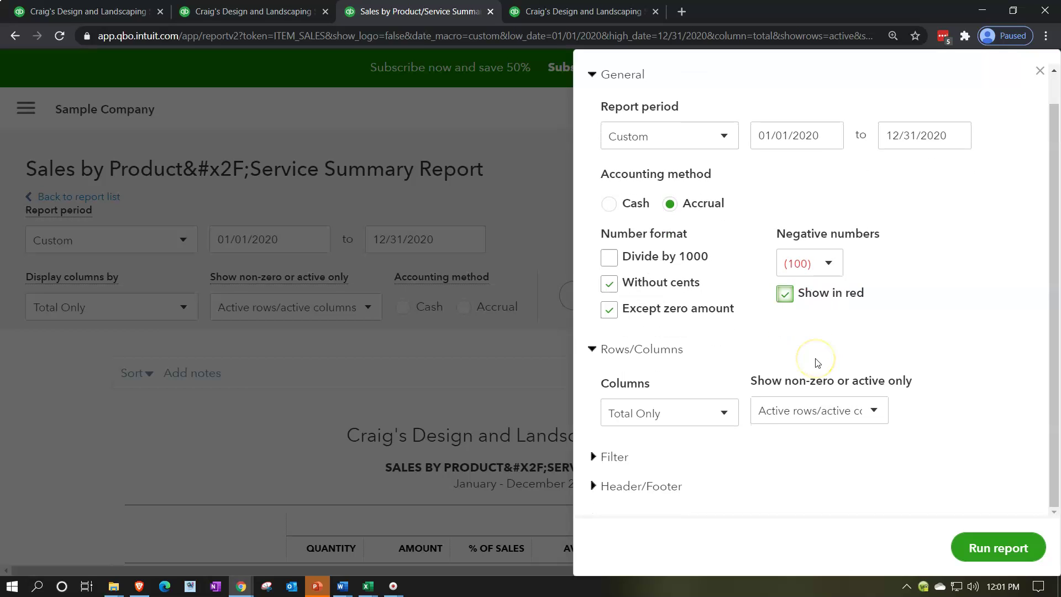
left_click(650, 484)
scroll(749, 400, "down", 6)
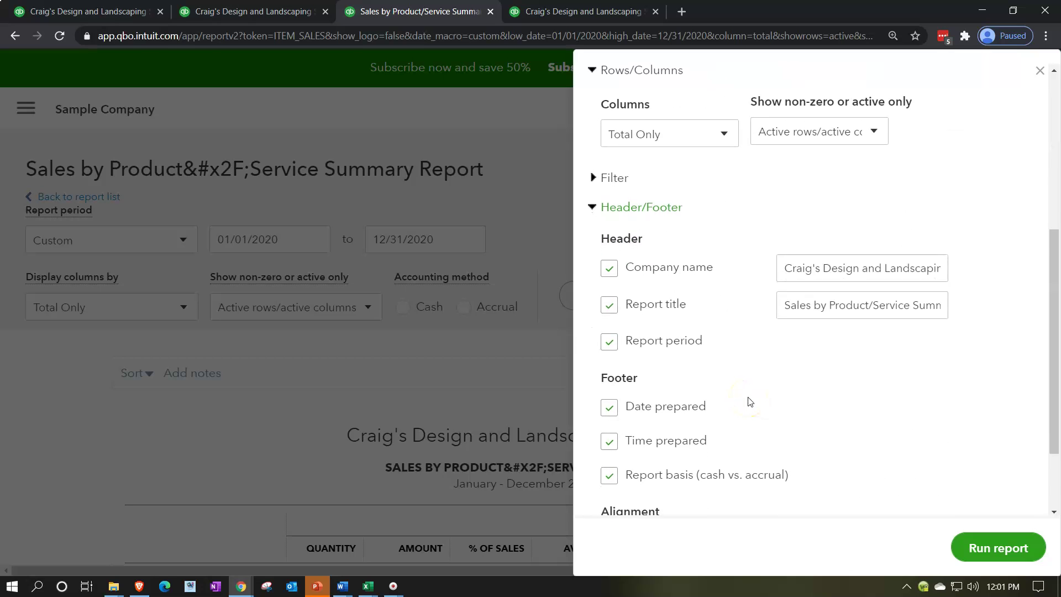
left_click(609, 341)
scroll(630, 360, "down", 1)
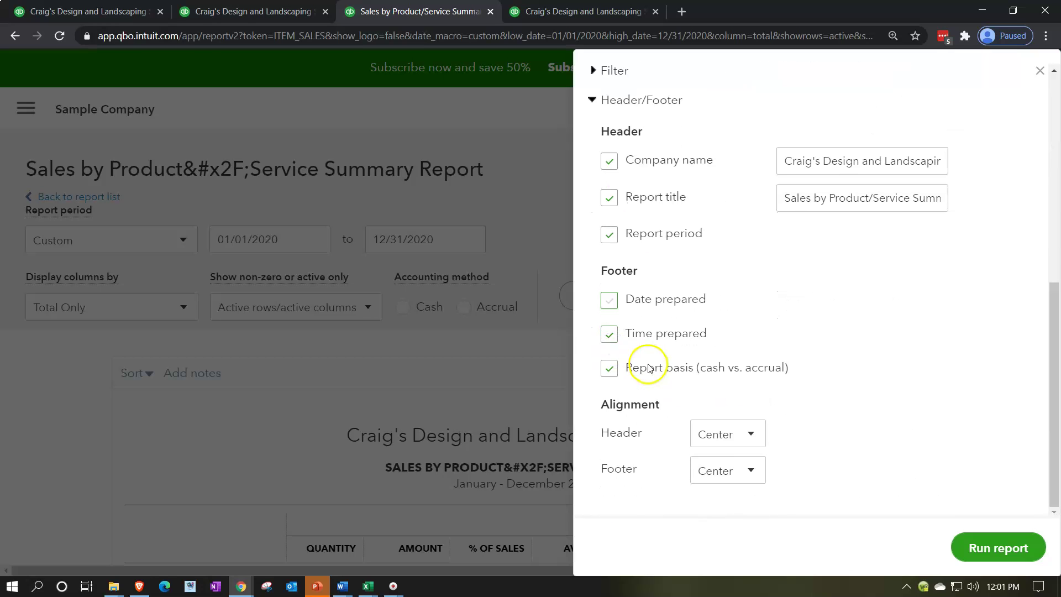
left_click(610, 333)
left_click(612, 376)
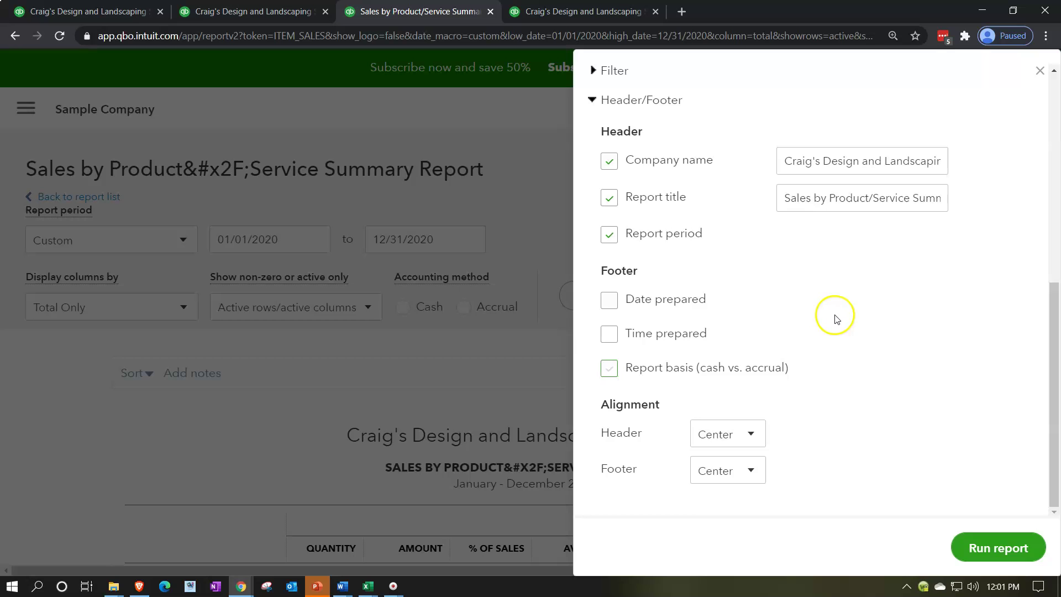
left_click(978, 548)
scroll(943, 461, "down", 4)
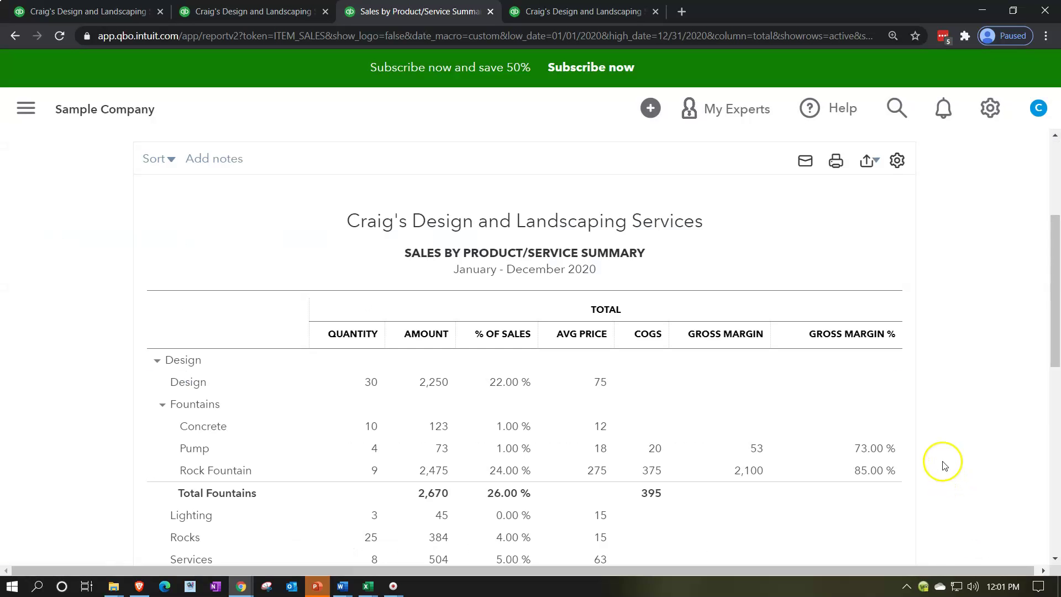
- Export the customized Sales by Product/Service Summary report to PDF and save the file in portrait orientation
scroll(942, 451, "down", 7)
scroll(942, 451, "up", 12)
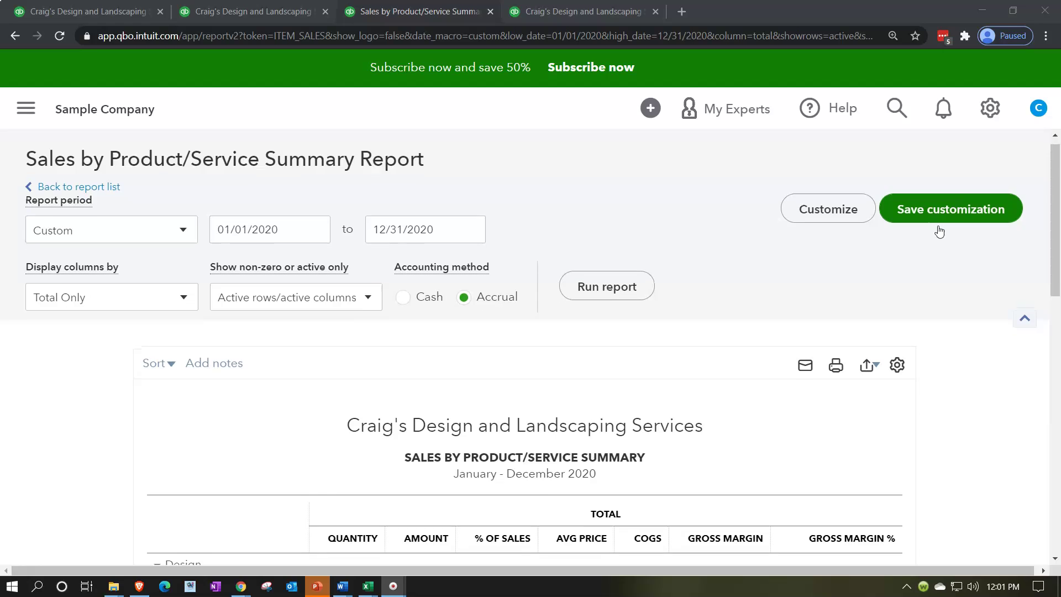
scroll(931, 254, "down", 1)
left_click(877, 305)
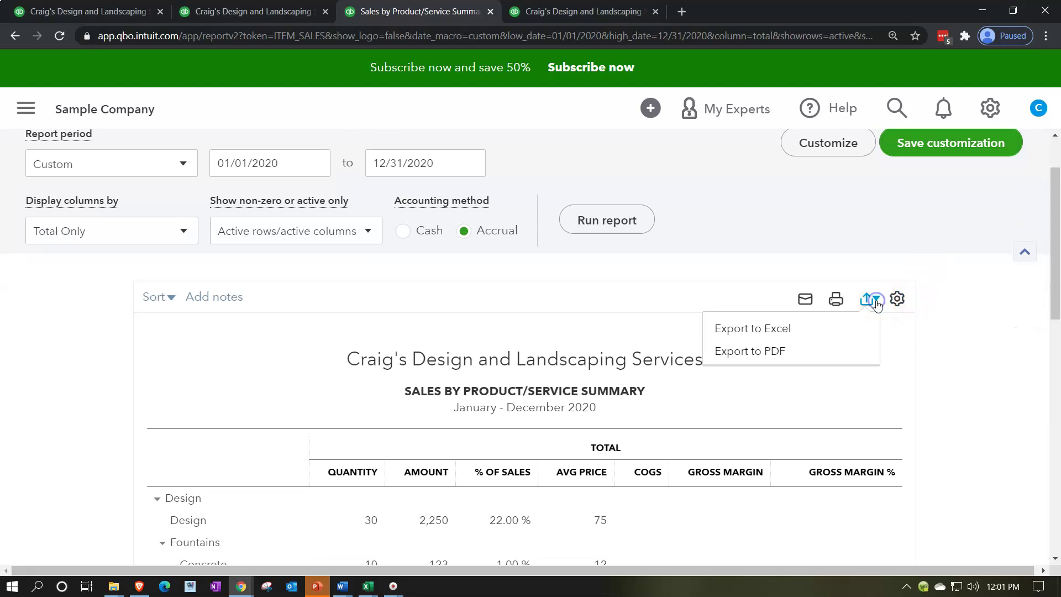
left_click(780, 352)
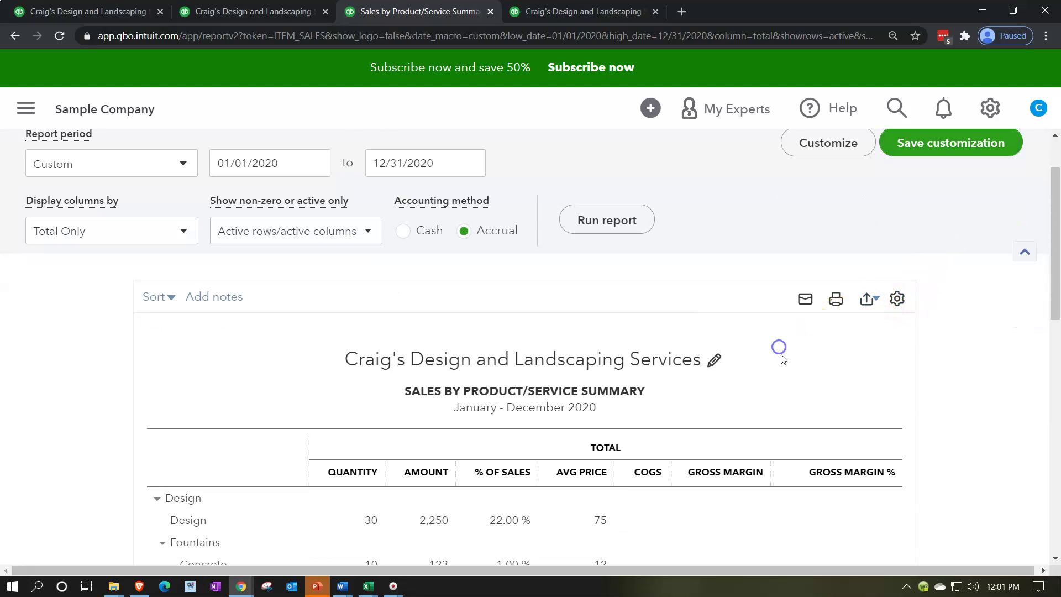
left_click(825, 497)
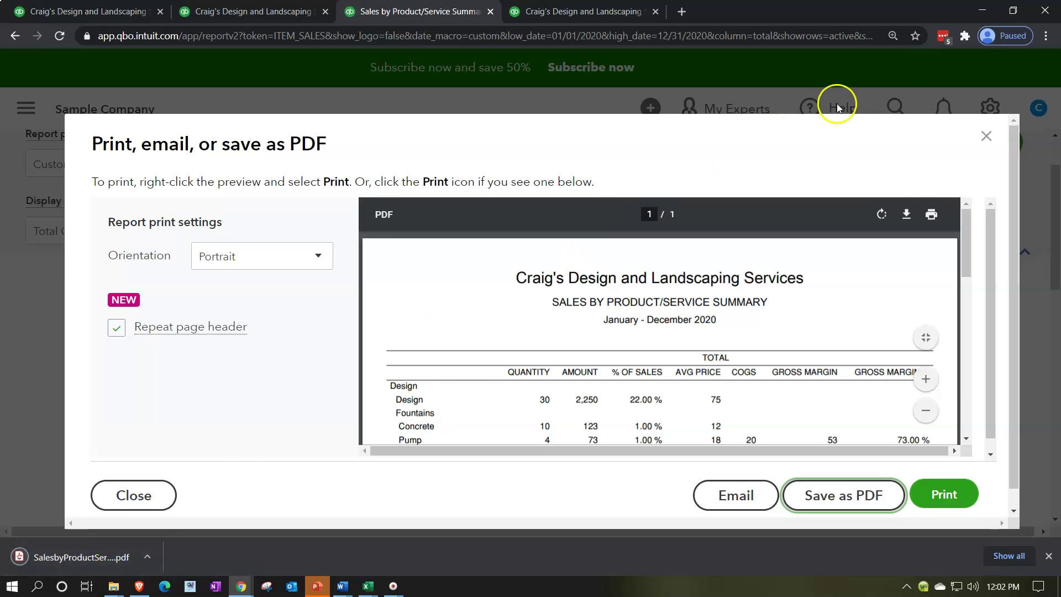
- Copy the downloaded report PDF into the Financial Stmts folder inside Part One Navigation, and close the report's PDF preview
left_click(1014, 12)
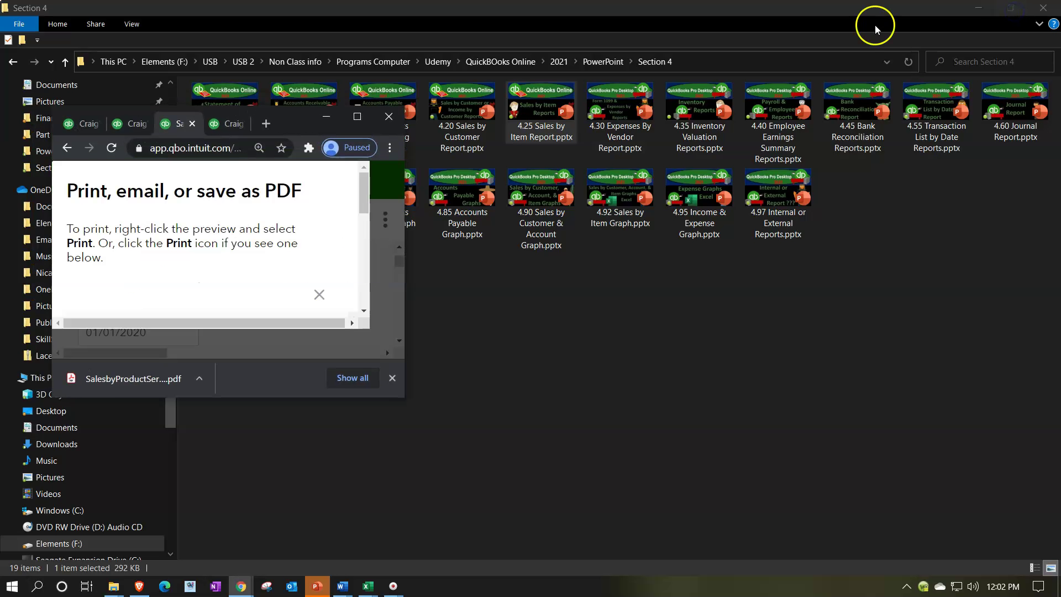
left_click(972, 11)
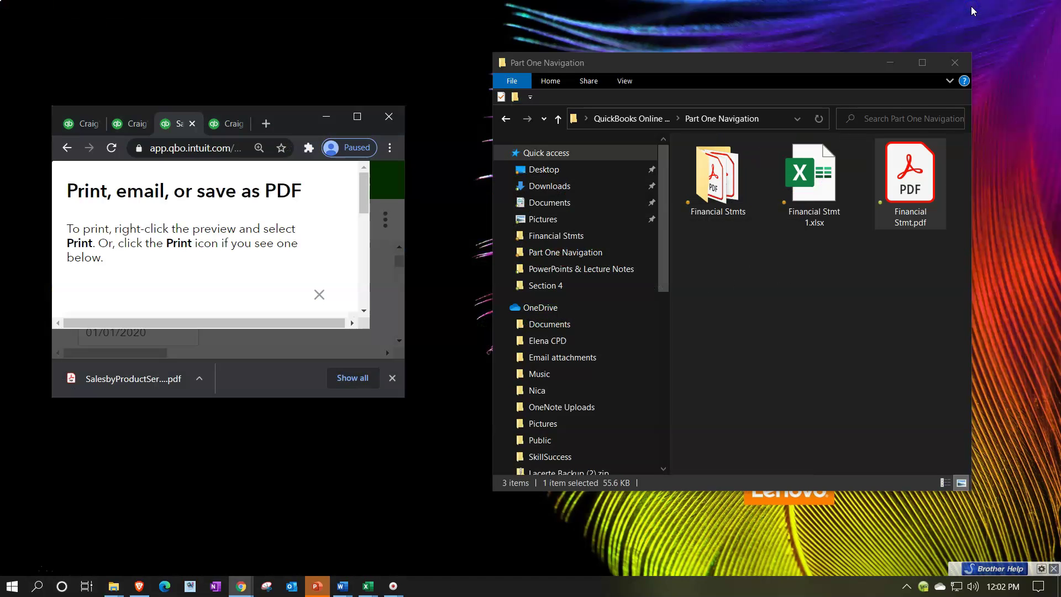
double_click(713, 188)
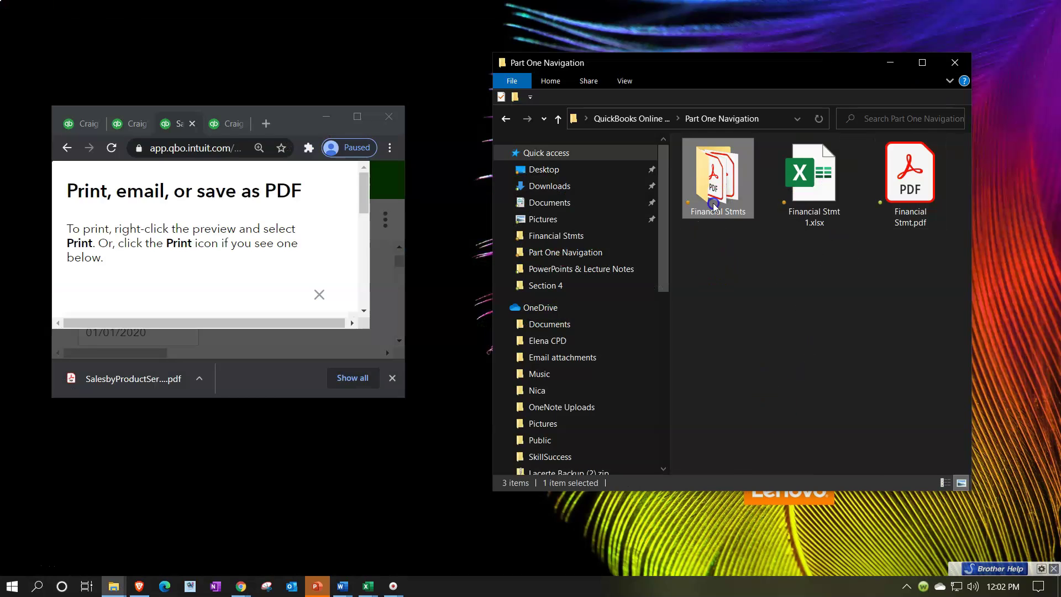
scroll(805, 287, "down", 3)
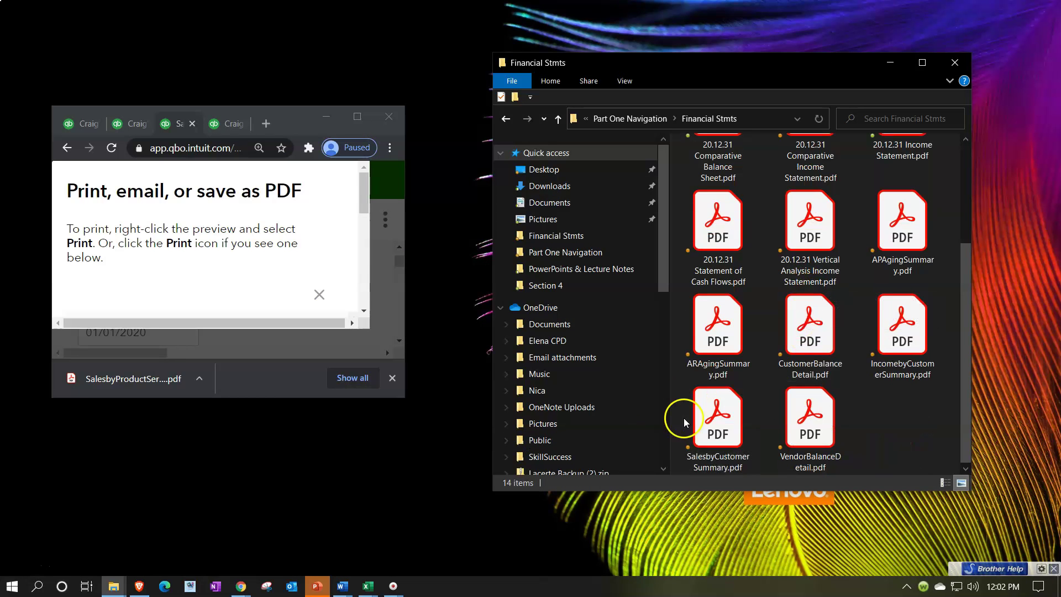
left_click(120, 380)
left_click_drag(120, 380, 740, 385)
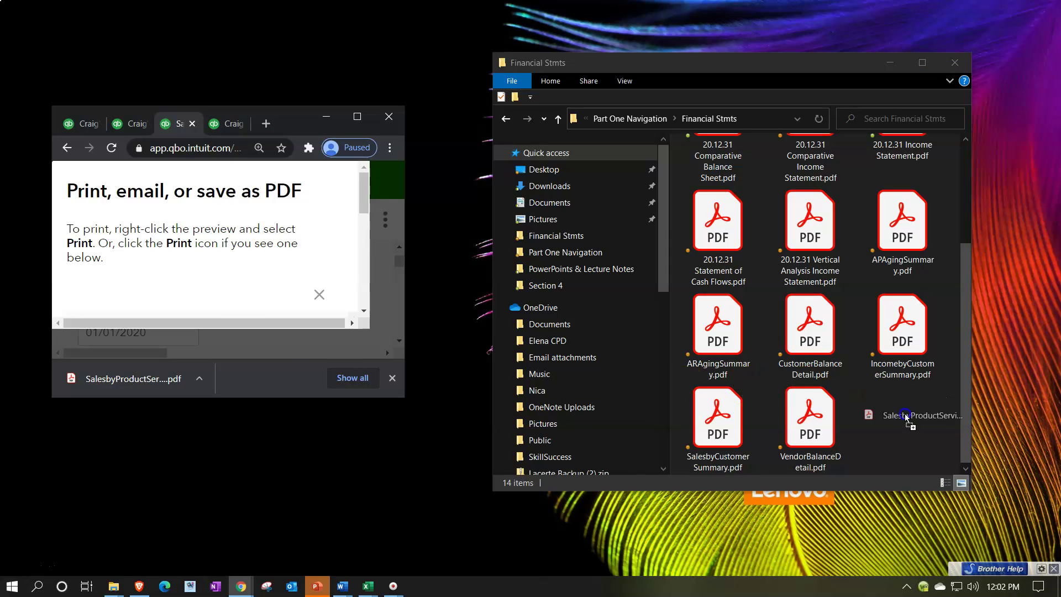
left_click_drag(894, 426, 895, 426)
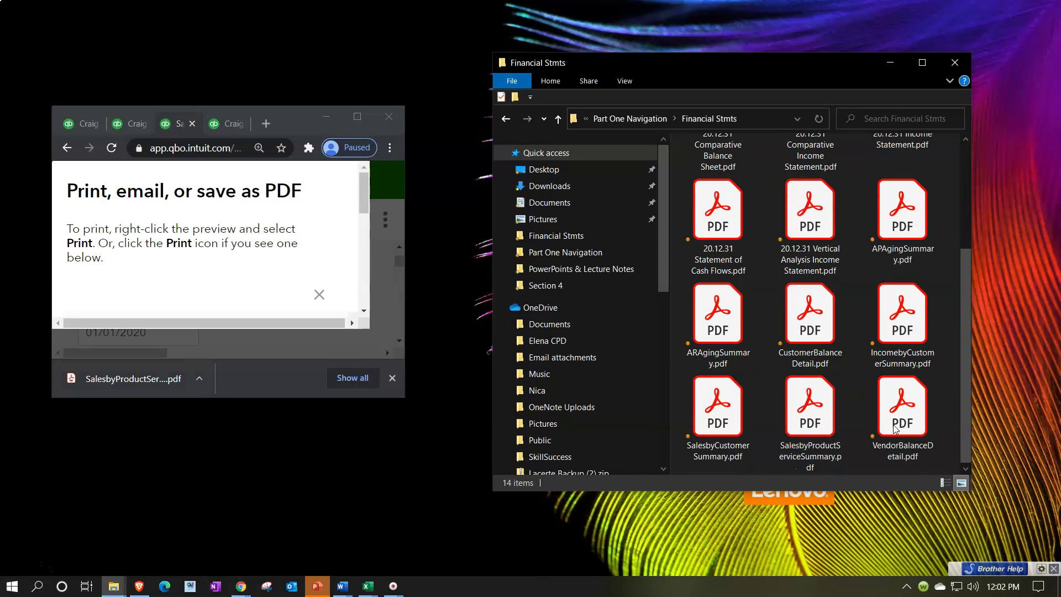
left_click(357, 117)
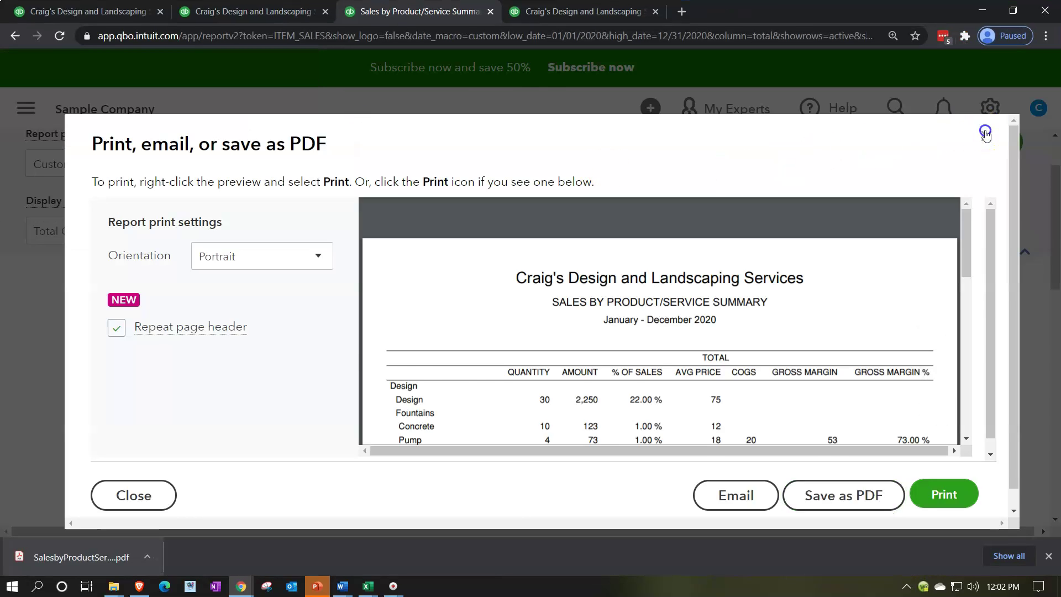
left_click(985, 135)
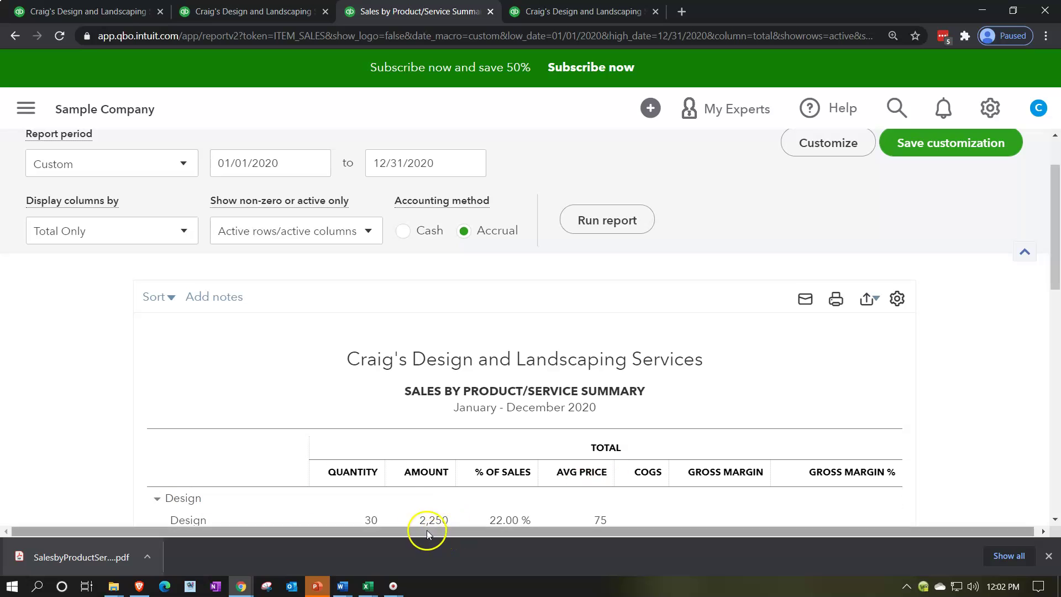
- Switch to the Financial Stmt 1.xlsx workbook in Excel and add a new sheet after IS Cust Summary
left_click(367, 586)
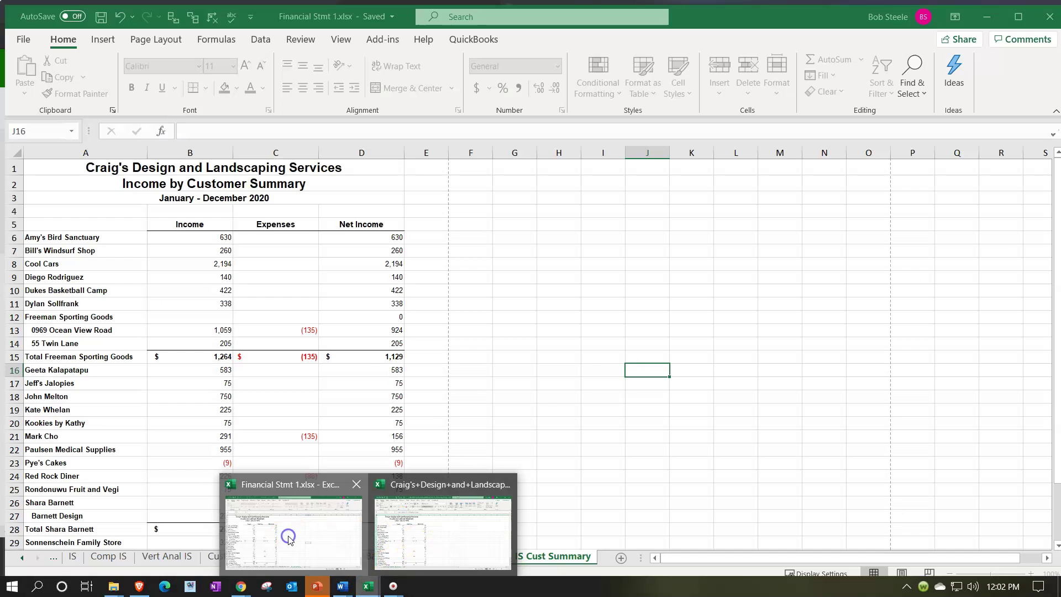
left_click(284, 533)
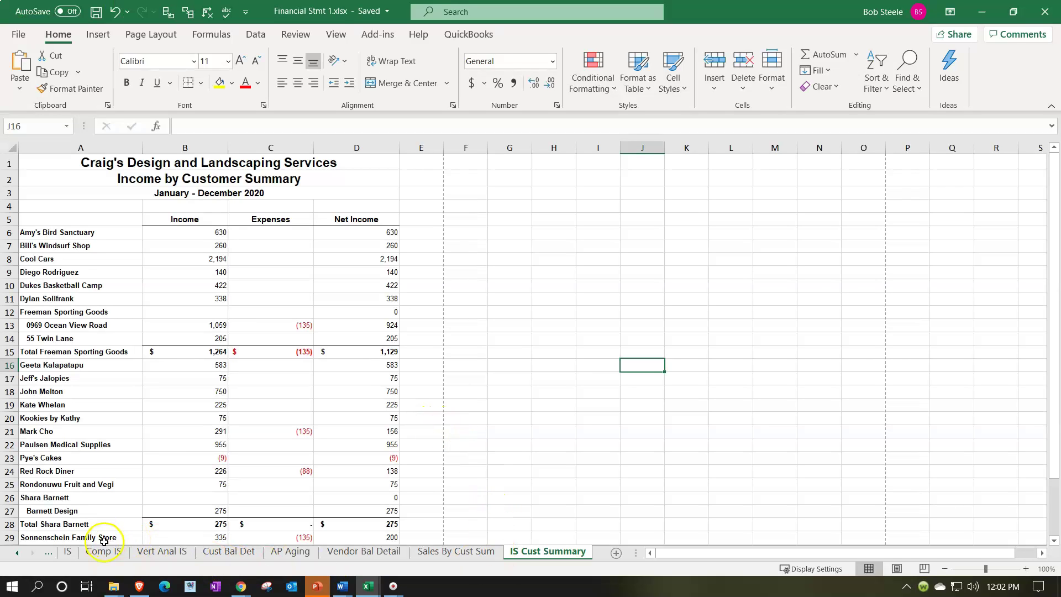
left_click(617, 556)
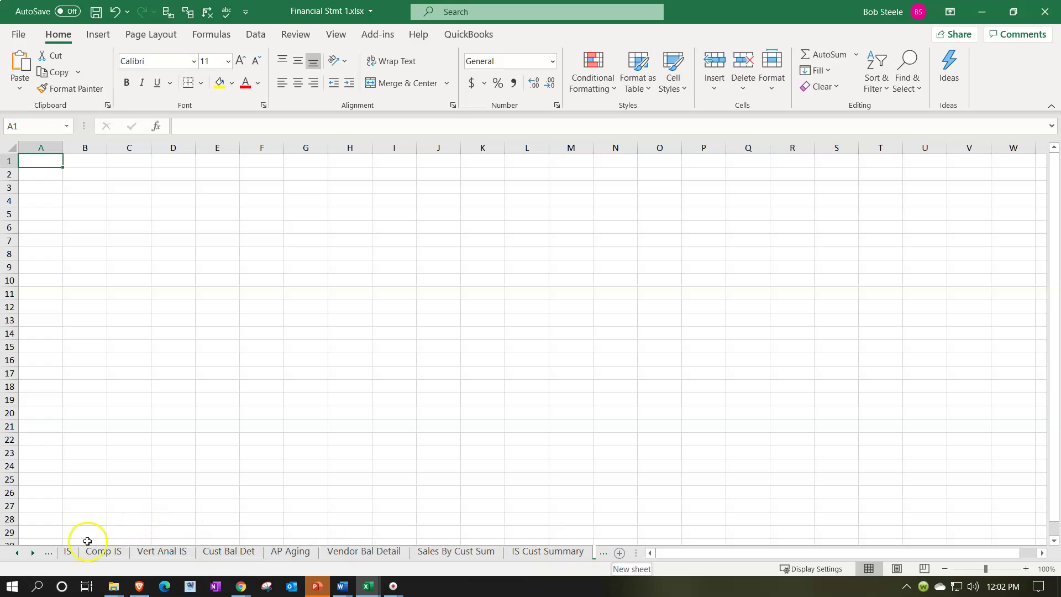
left_click(32, 553)
left_click(32, 554)
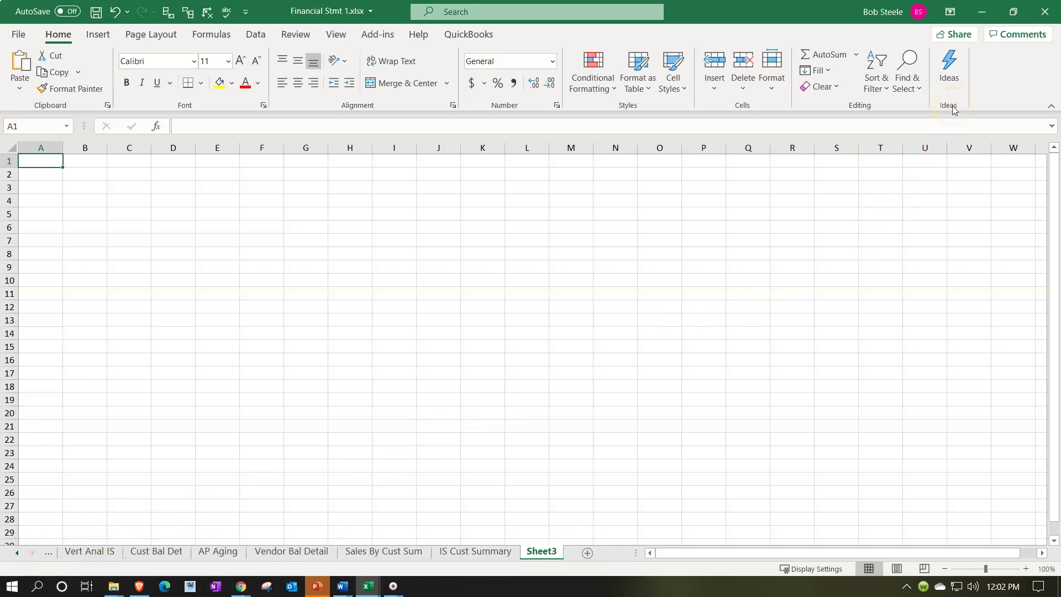
- Return to QuickBooks Online, export the summary report to Excel, and open the downloaded workbook for editing
key("alt+Tab")
left_click(869, 299)
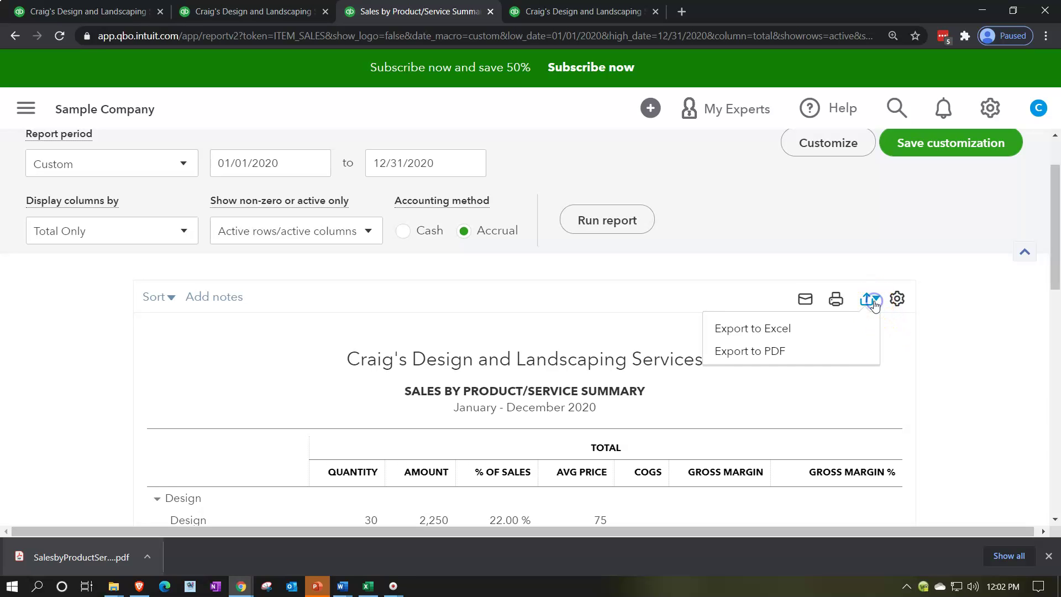
left_click(823, 327)
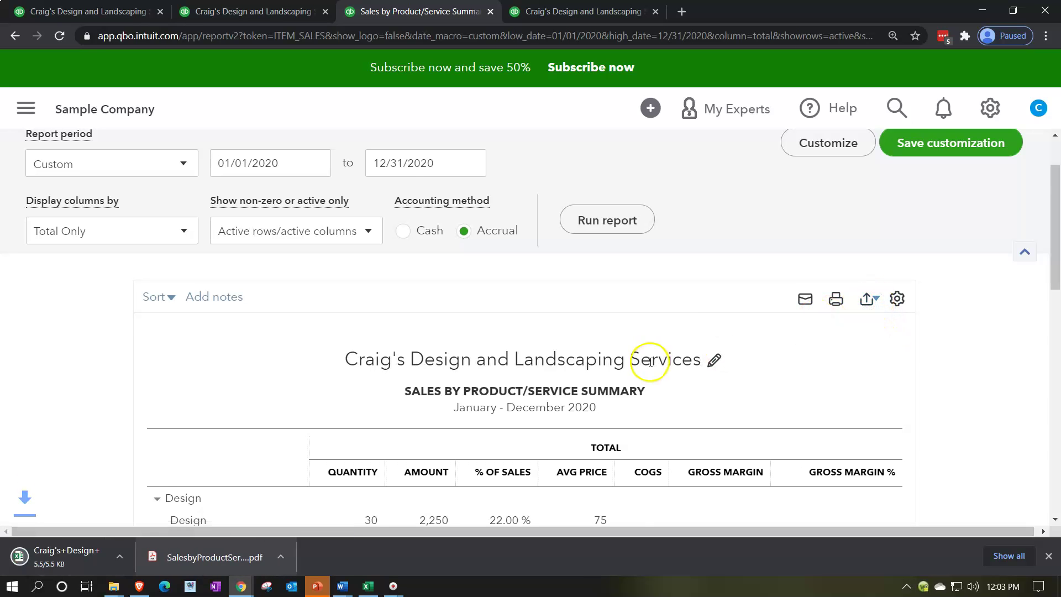
scroll(650, 361, "down", 2)
left_click(110, 557)
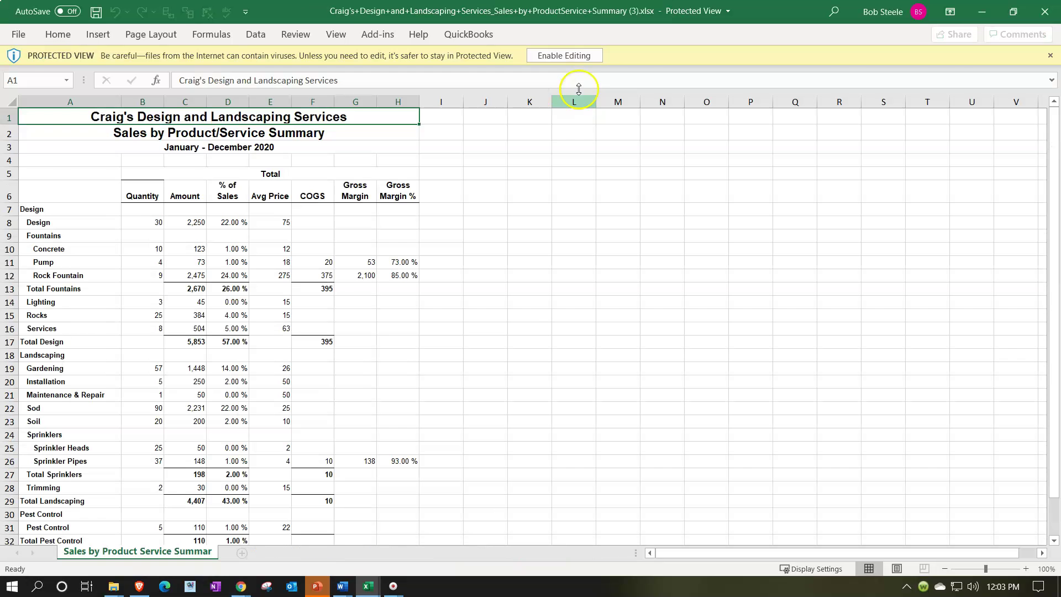
left_click(576, 54)
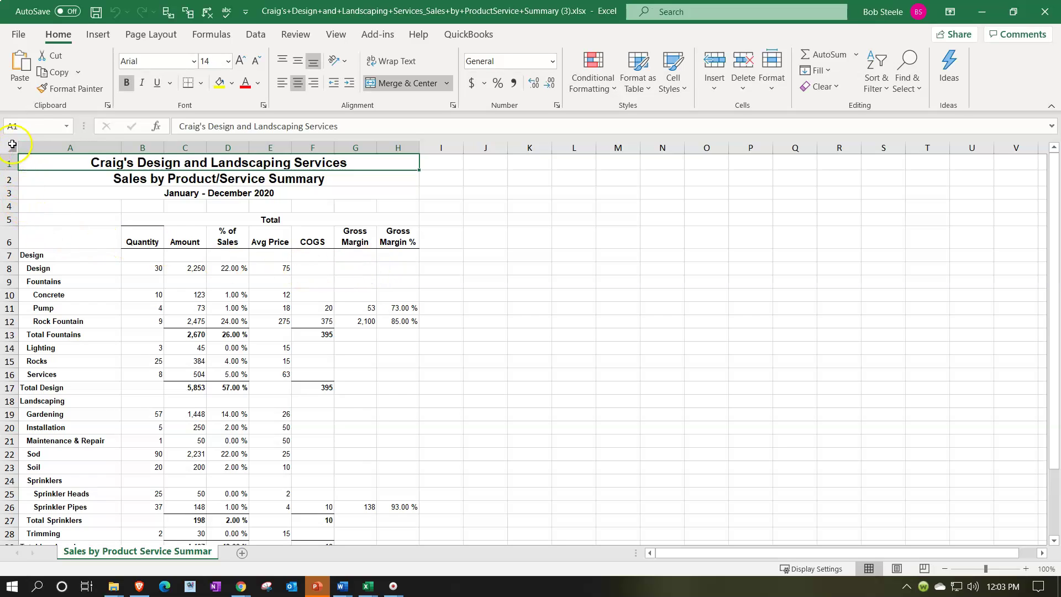
- Copy the entire exported report sheet and paste it at cell A1 of the new sheet in Financial Stmt 1.xlsx
left_click(12, 146)
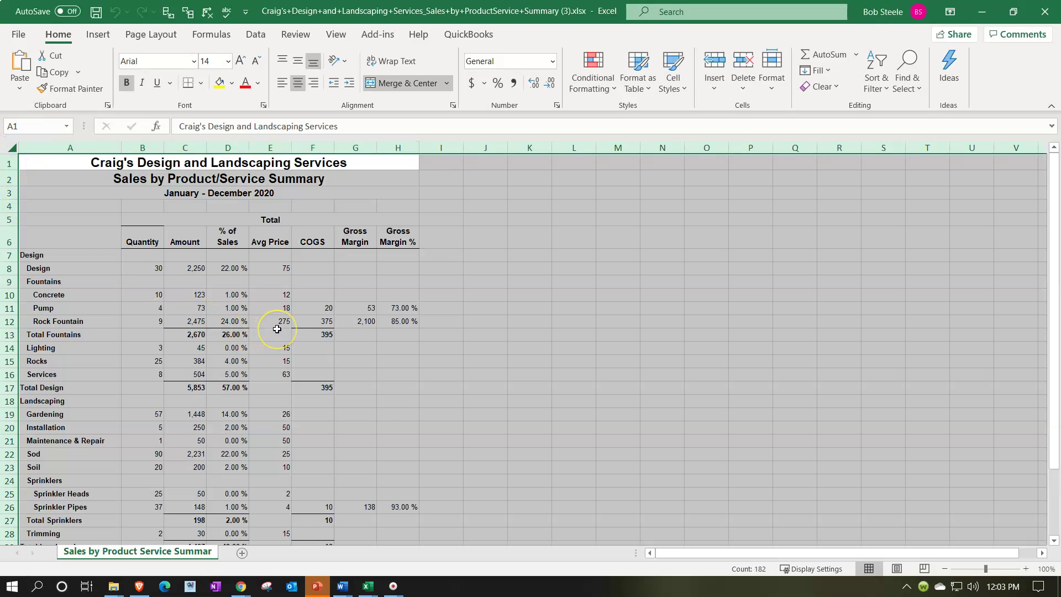
key("ctrl+c")
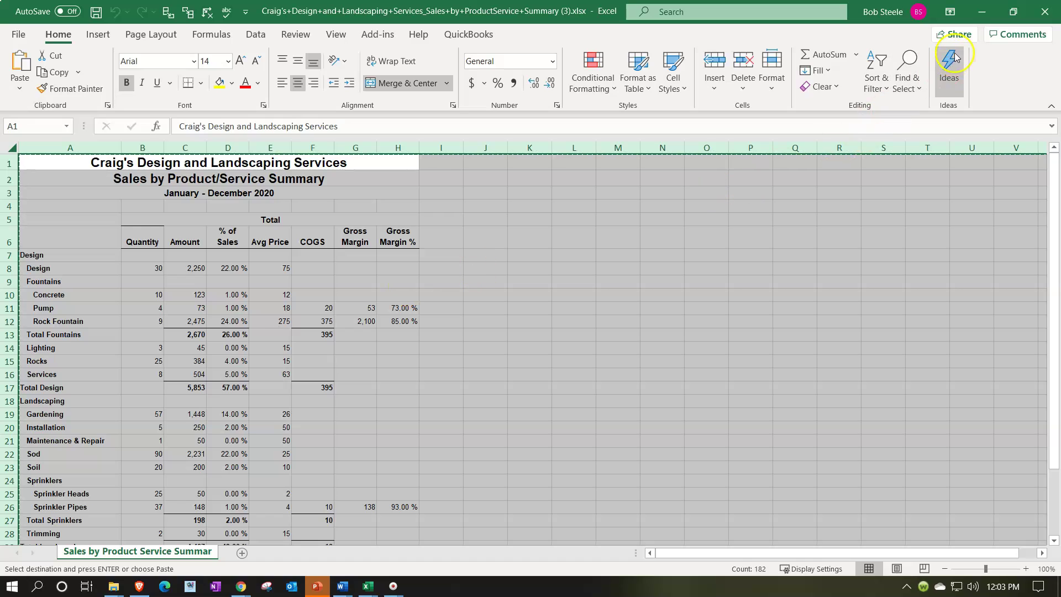
left_click(981, 11)
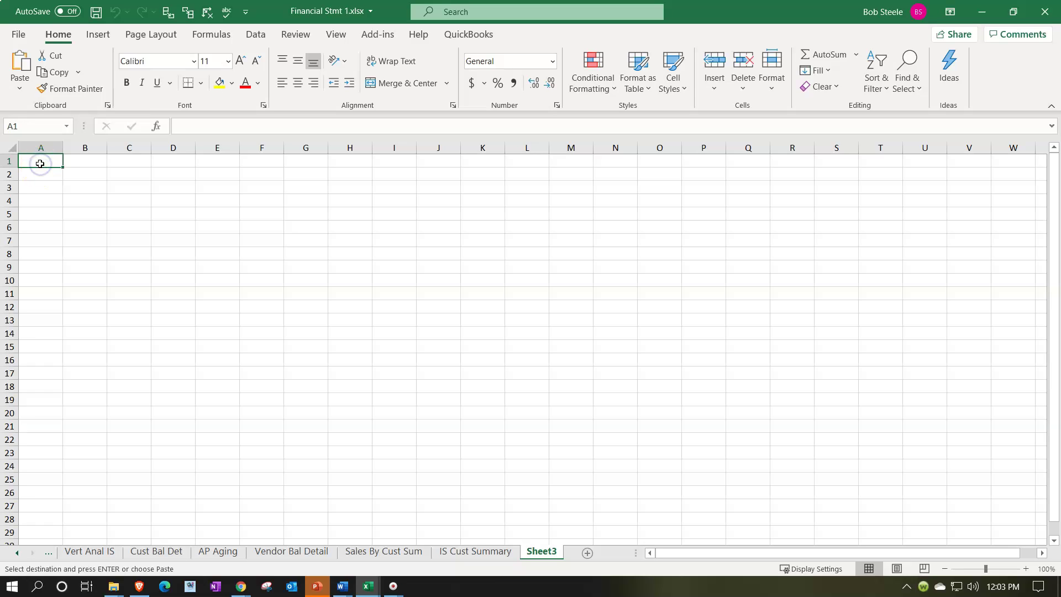
key("ctrl+v")
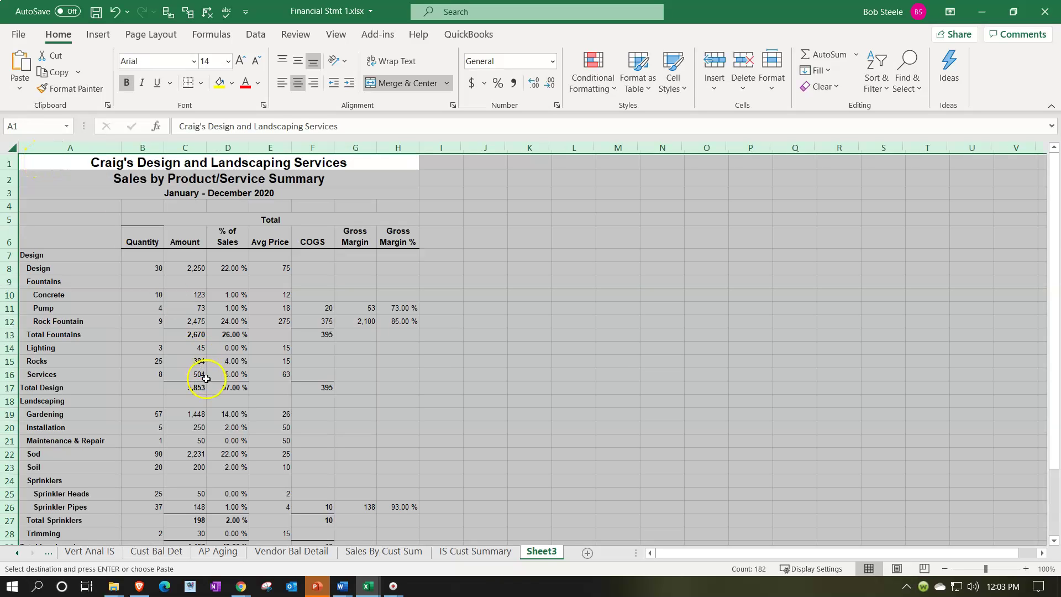
left_click(299, 419)
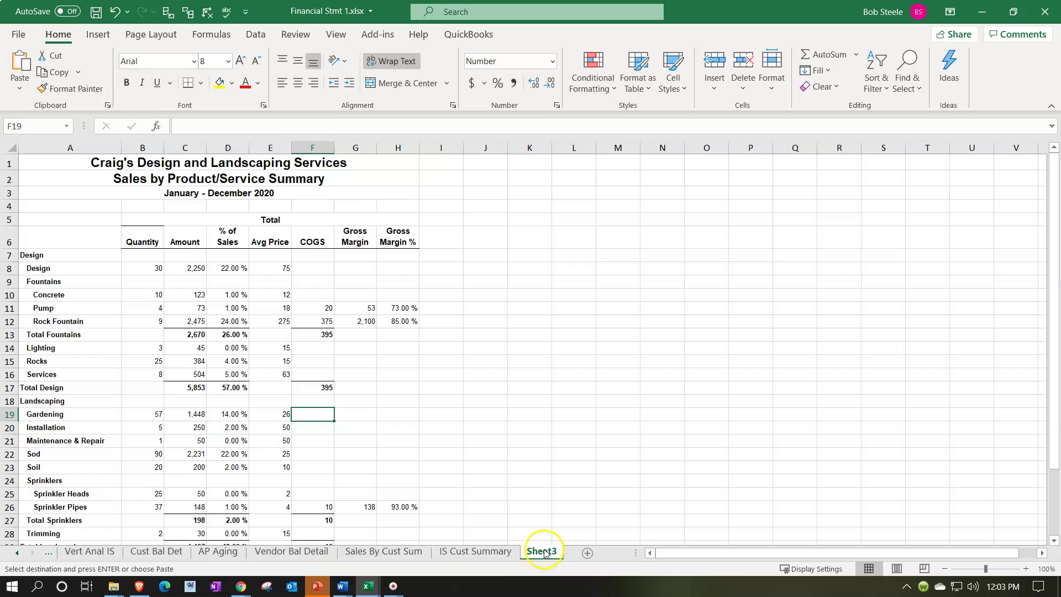
- Rename the sheet holding the pasted report as "Sals by Product"
double_click(542, 552)
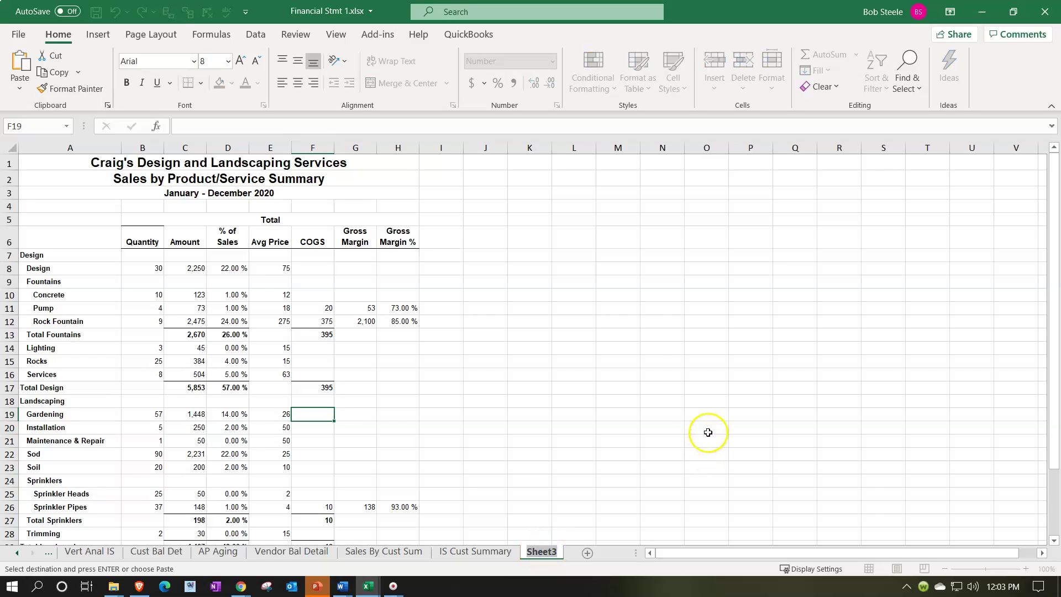
type("Sals")
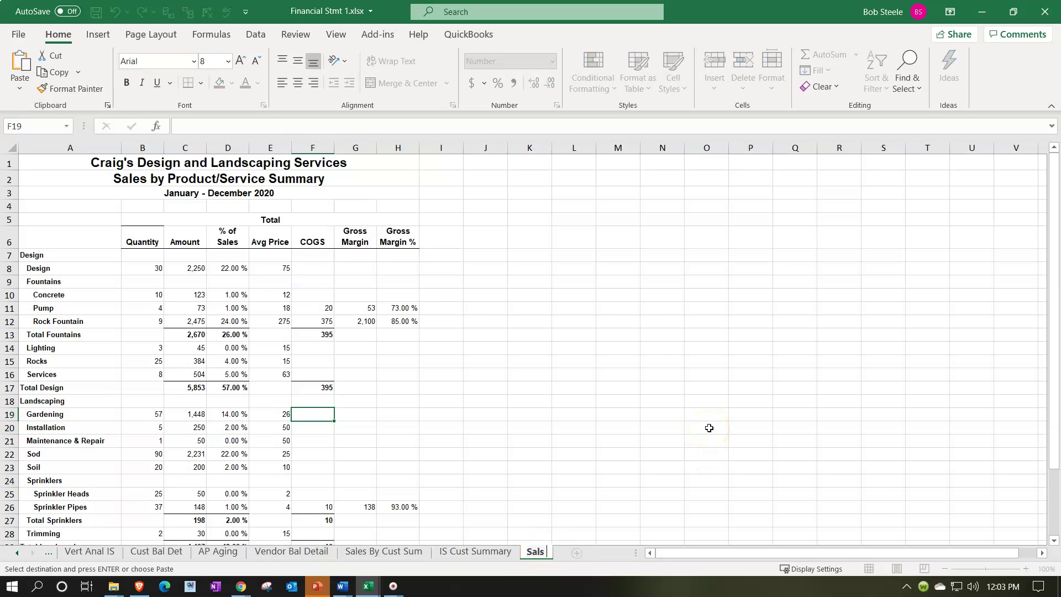
type(" by Produ")
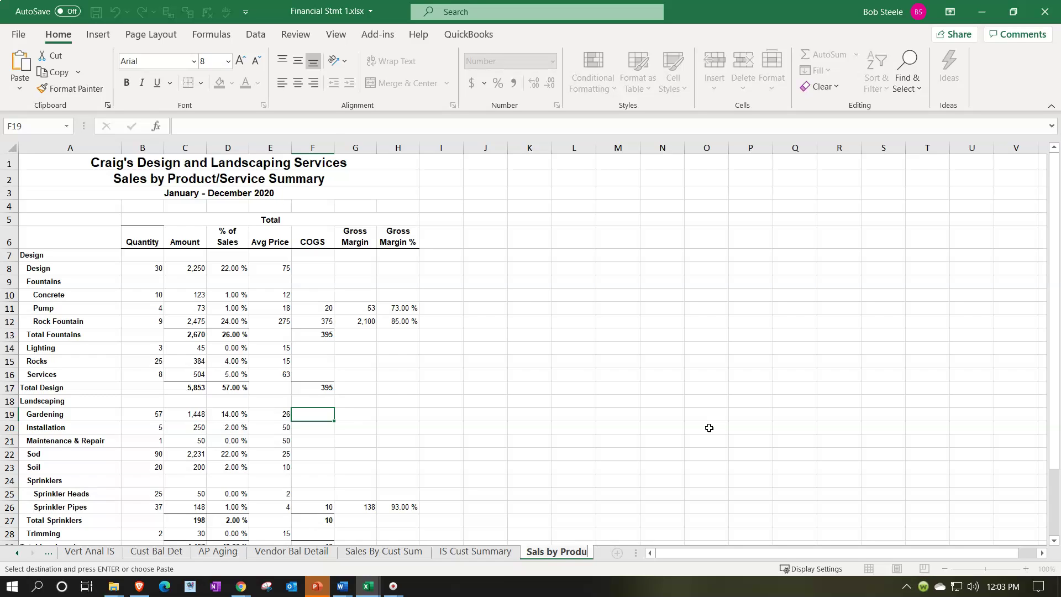
type("ct")
left_click(709, 428)
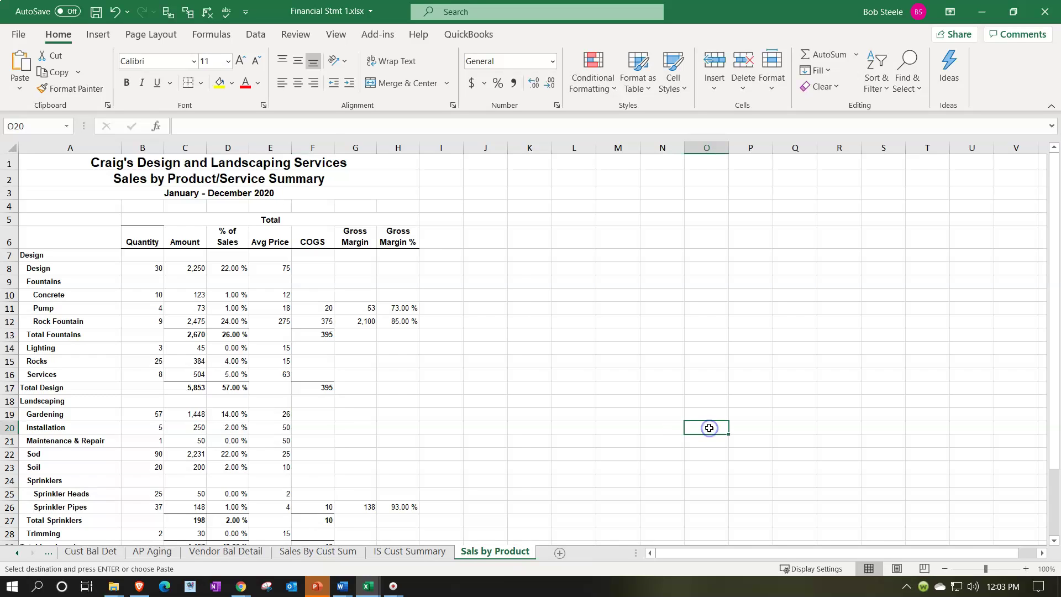
left_click(536, 385)
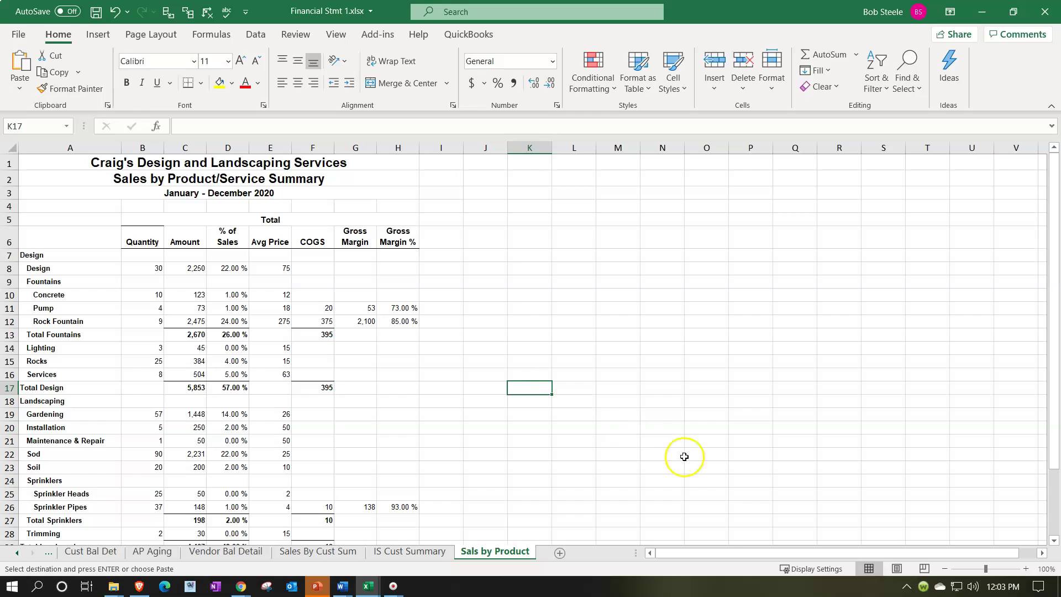
- Check the sheet's page fit in Page Layout view, return to Normal view, and save the workbook
left_click(897, 568)
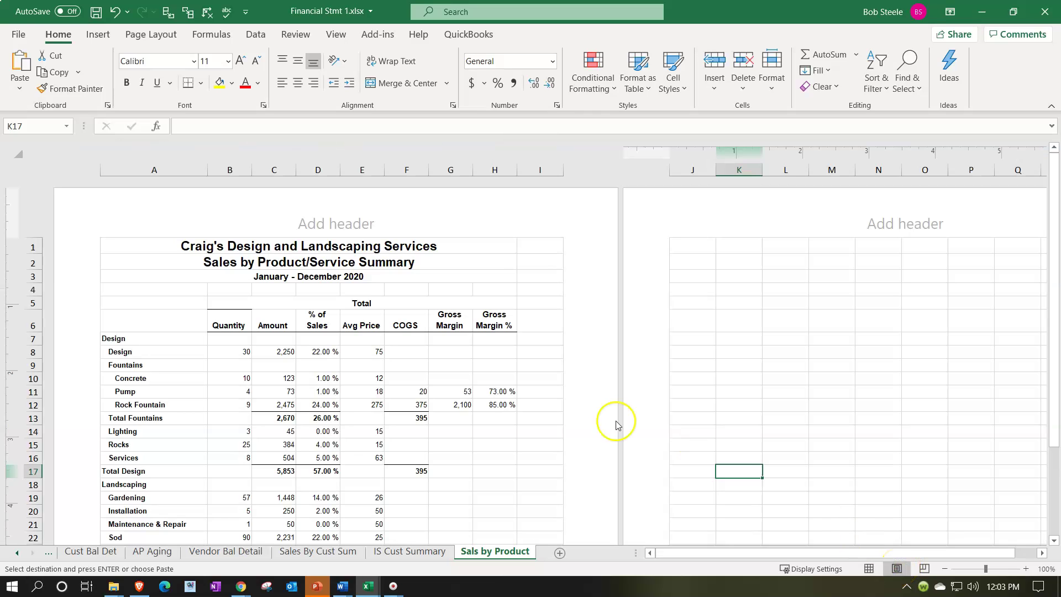
scroll(733, 395, "down", 10)
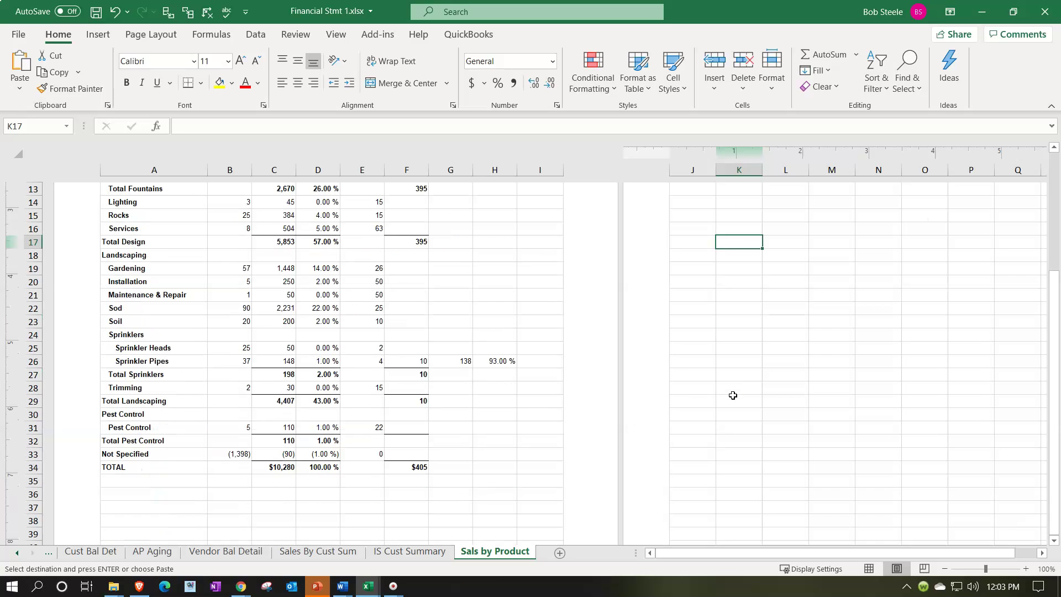
scroll(733, 396, "up", 4)
scroll(732, 395, "up", 8)
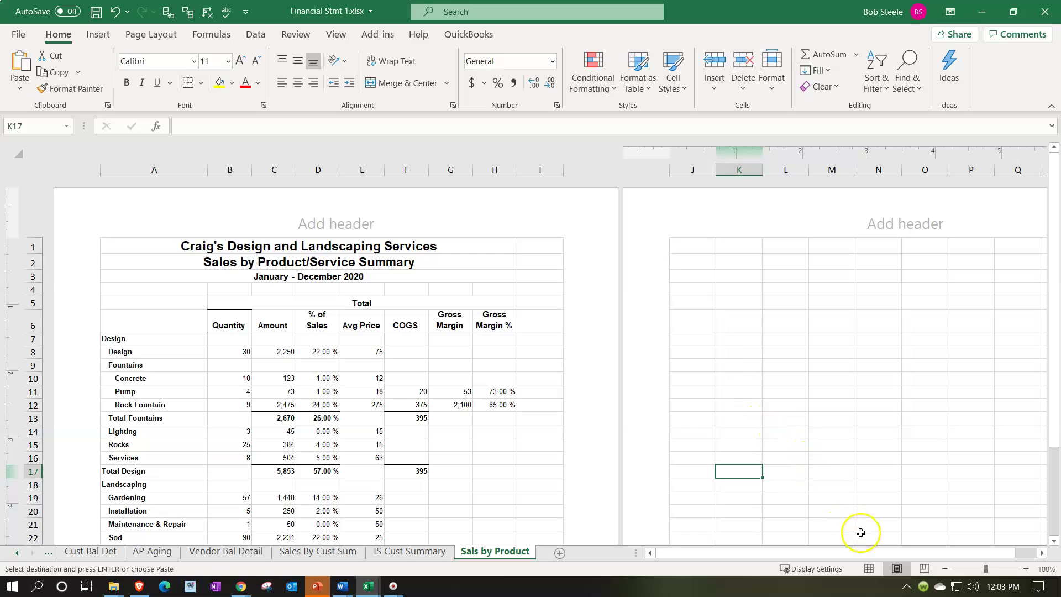
left_click(871, 570)
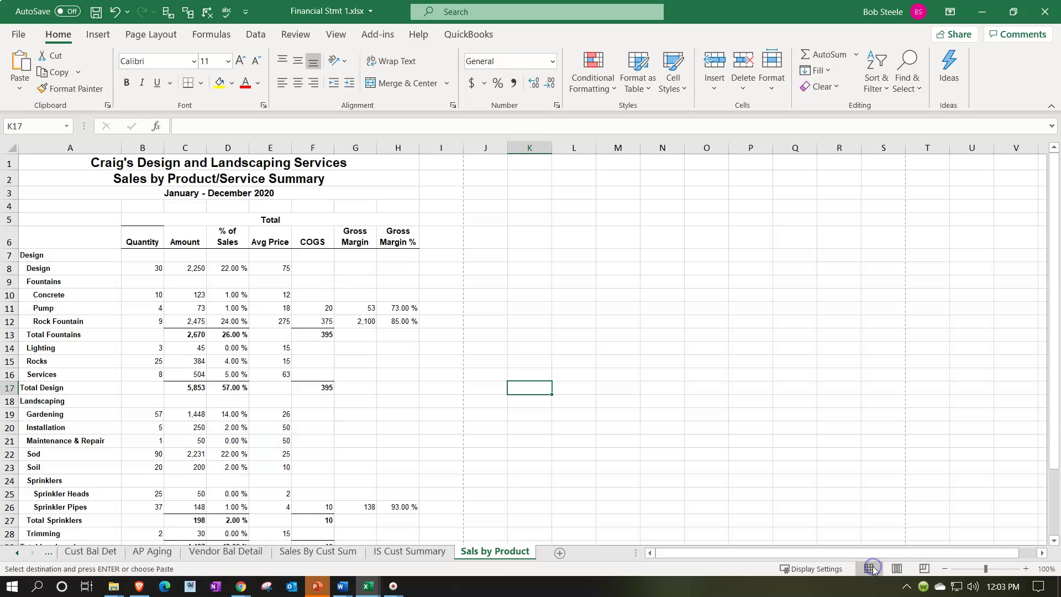
left_click(102, 13)
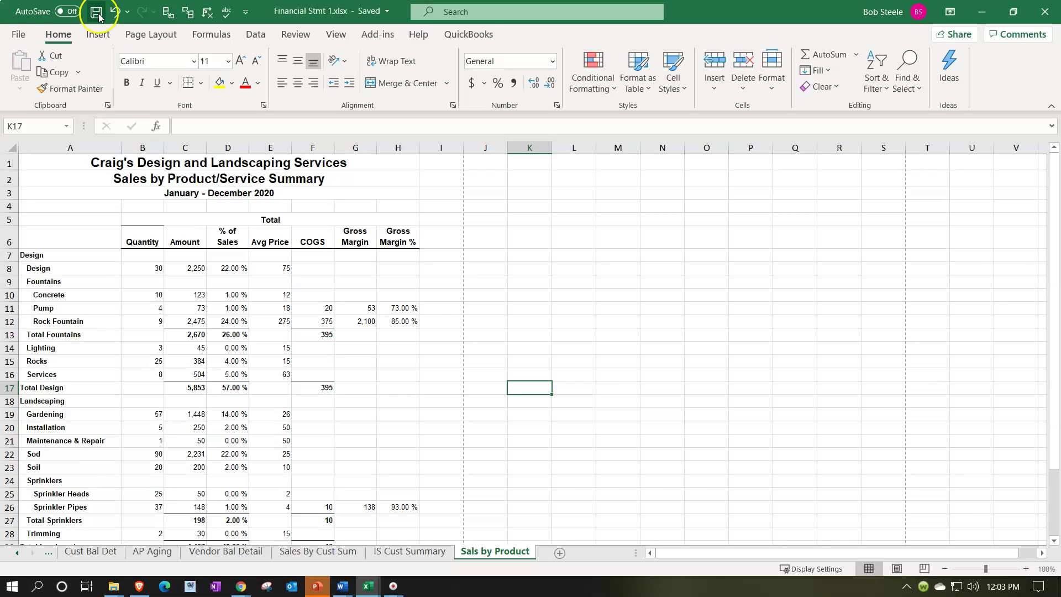
- Bring up the print settings for Financial Stmt 1.xlsx and choose to print the entire workbook
left_click(20, 35)
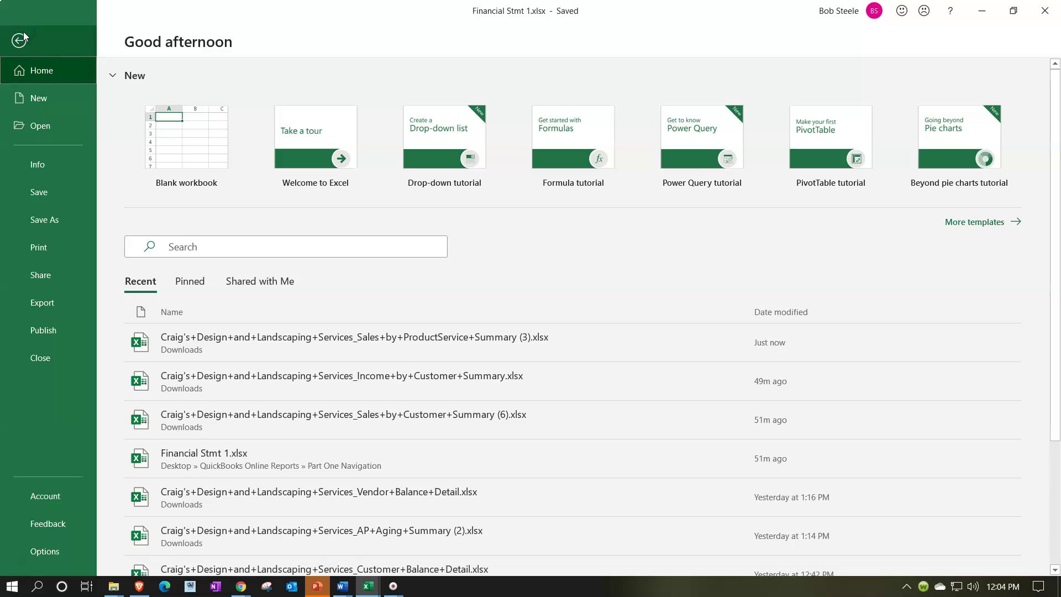
left_click(43, 249)
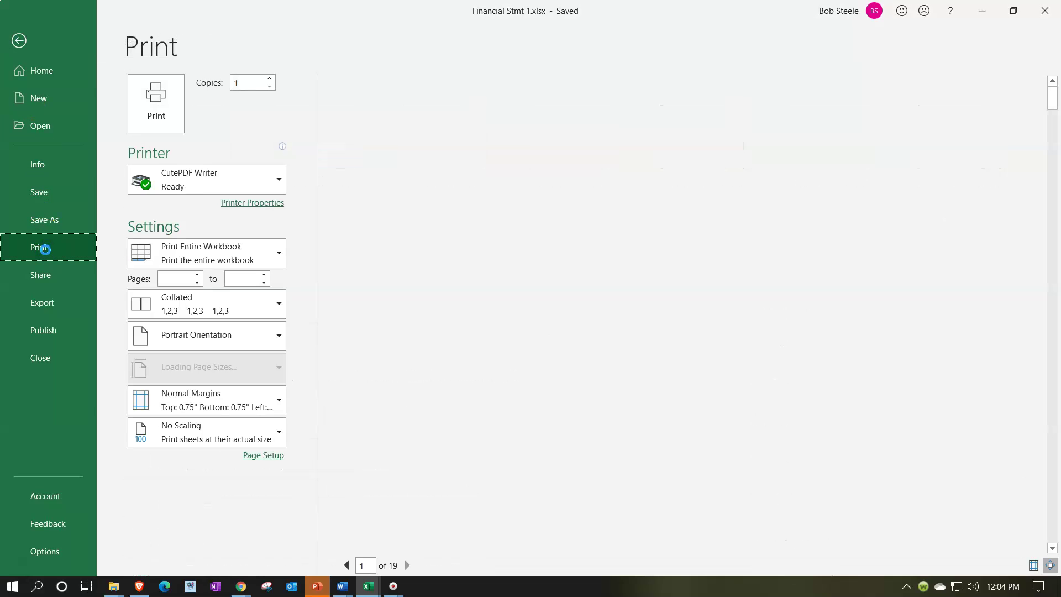
left_click(269, 252)
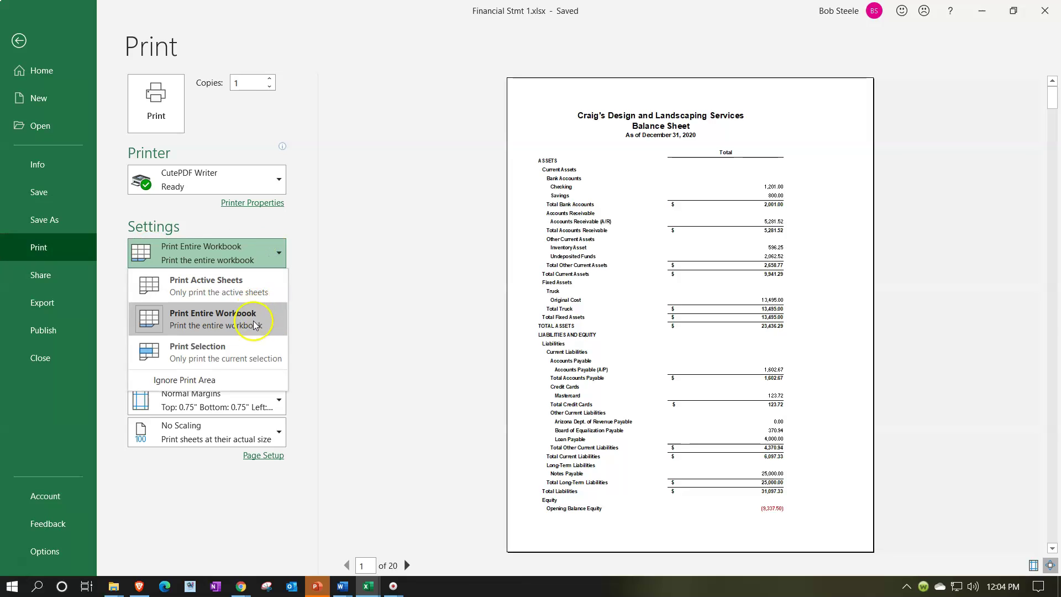
left_click(255, 330)
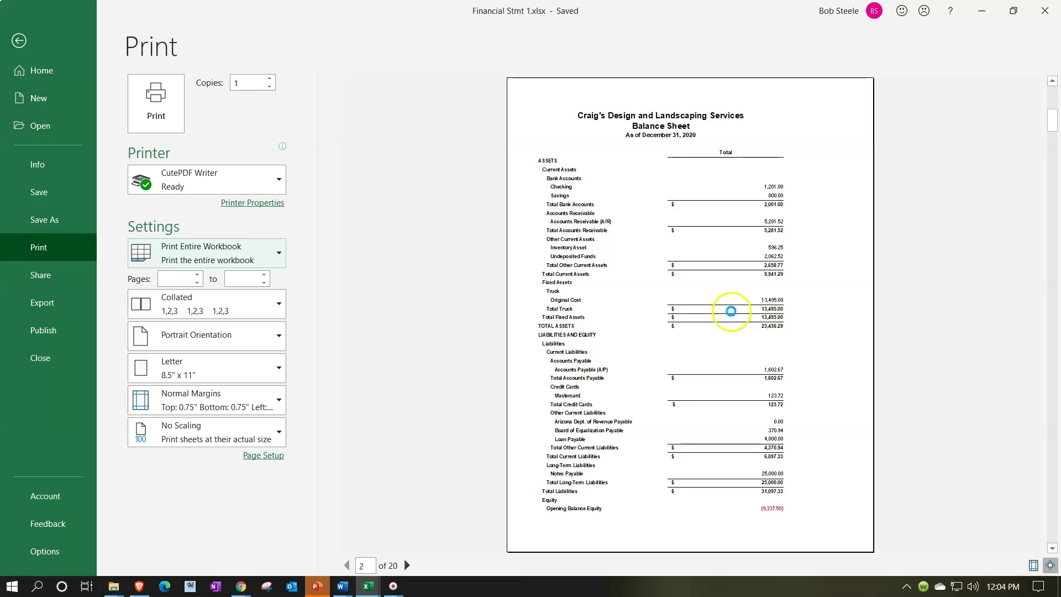
- Examine the print preview page by page, from the Balance Sheet through to the Sales by Product/Service Summary
scroll(731, 311, "down", 1)
scroll(731, 311, "down", 1)
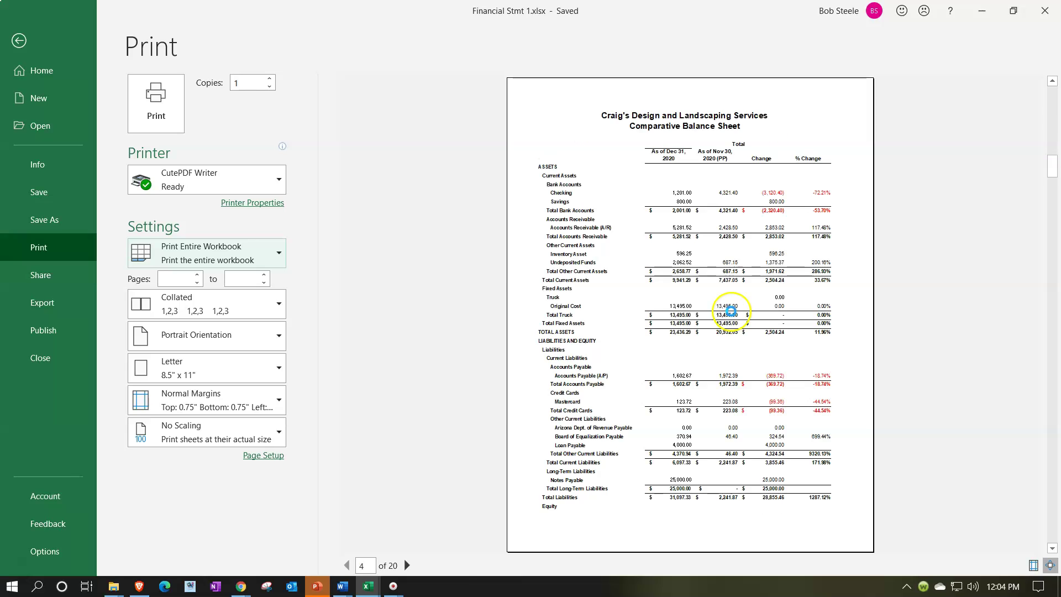
scroll(731, 311, "down", 1)
scroll(733, 314, "down", 1)
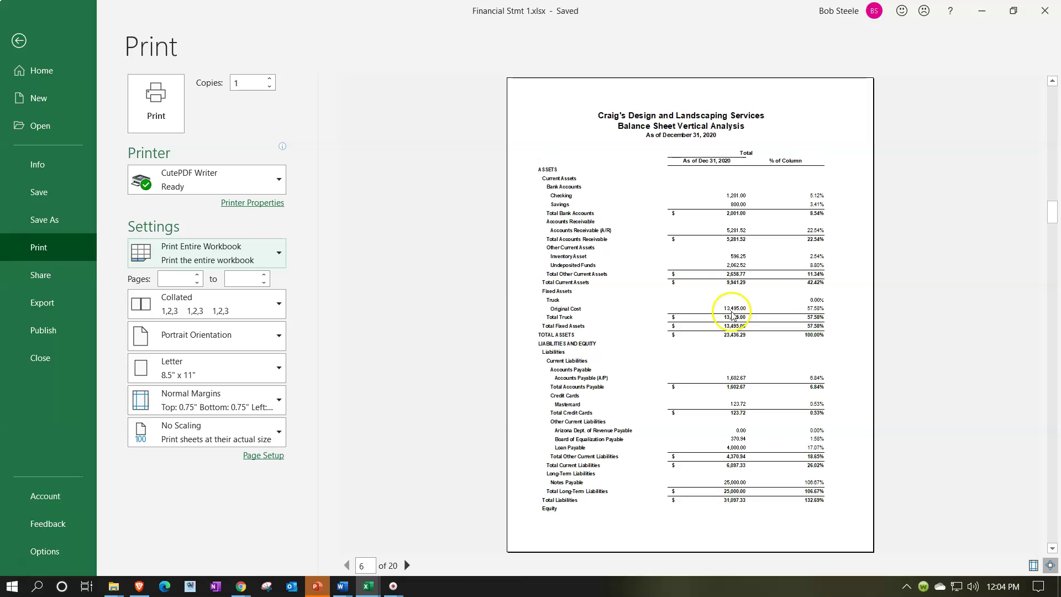
scroll(732, 313, "down", 1)
scroll(731, 311, "down", 1)
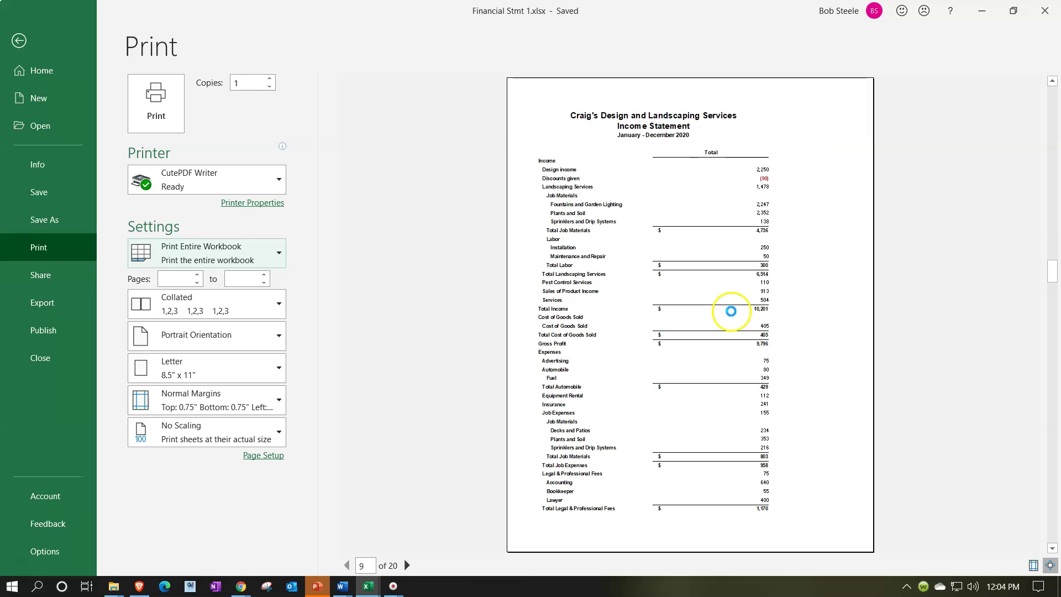
scroll(731, 311, "down", 1)
scroll(730, 312, "down", 1)
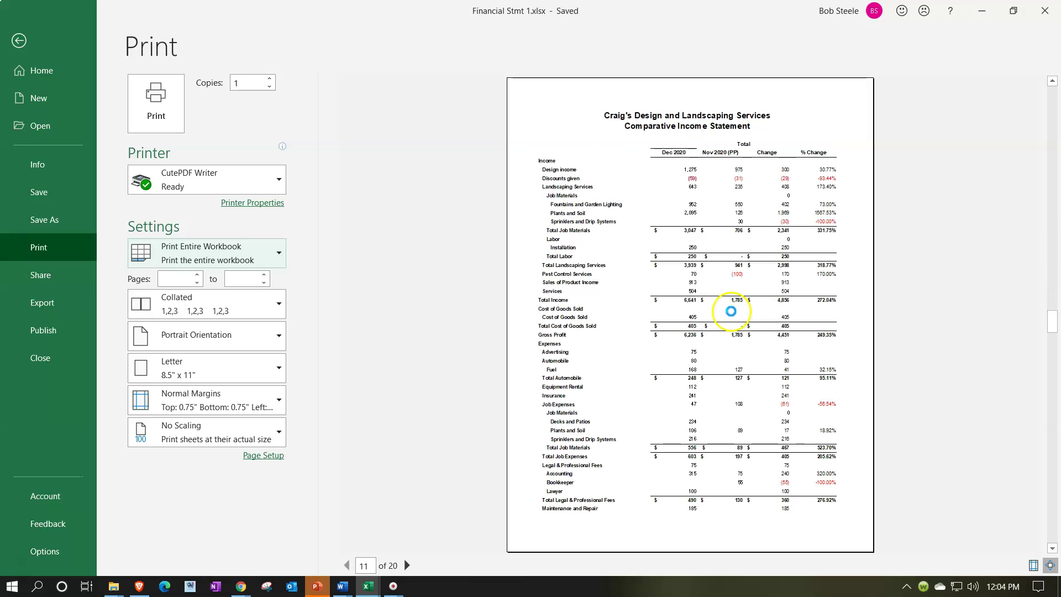
scroll(730, 311, "down", 1)
scroll(730, 311, "down", 1)
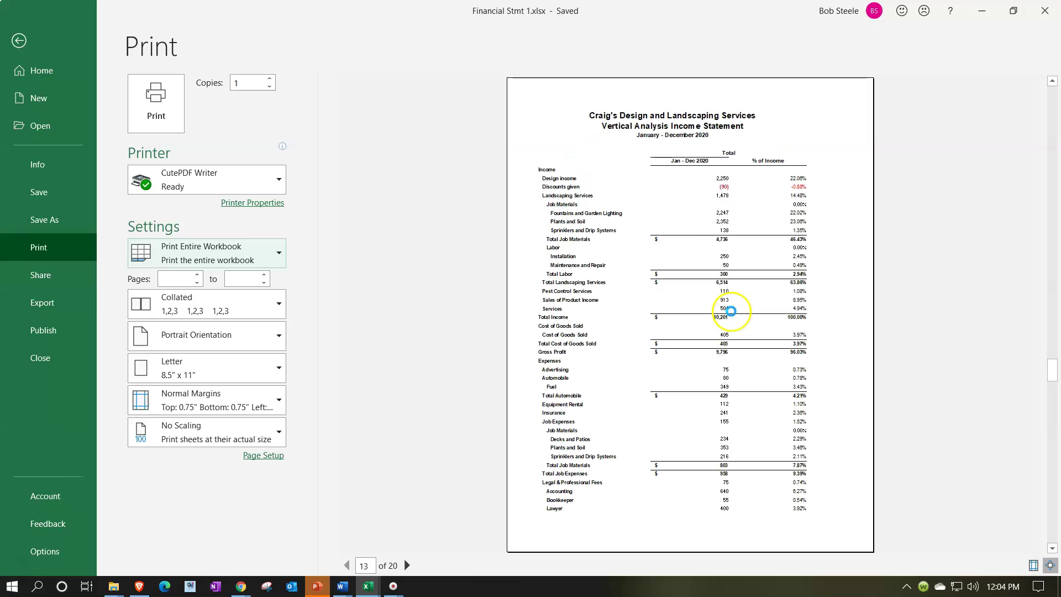
scroll(731, 311, "down", 1)
scroll(732, 313, "down", 1)
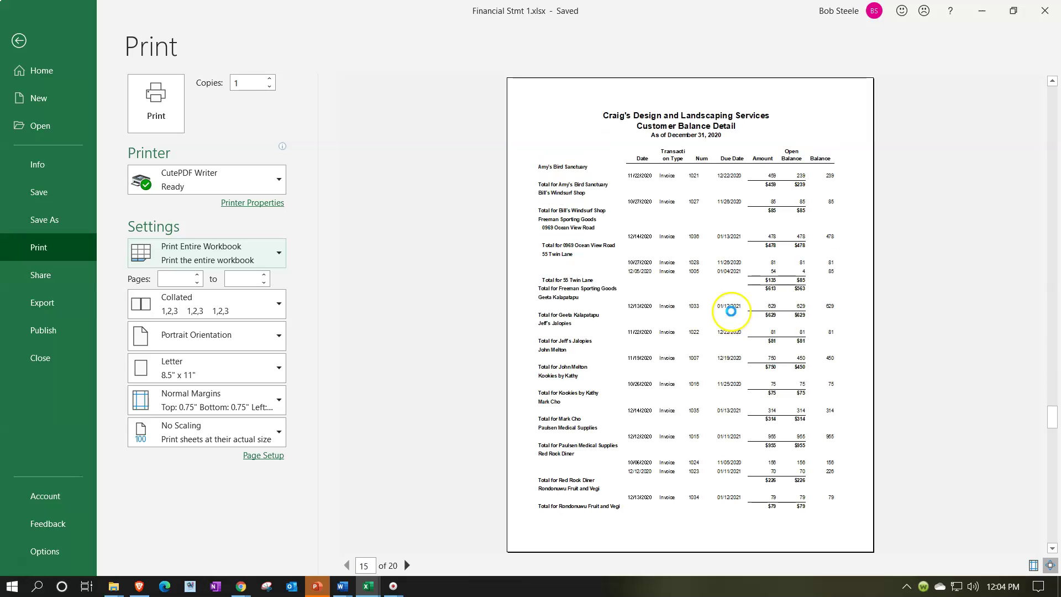
scroll(732, 313, "down", 1)
scroll(732, 315, "down", 1)
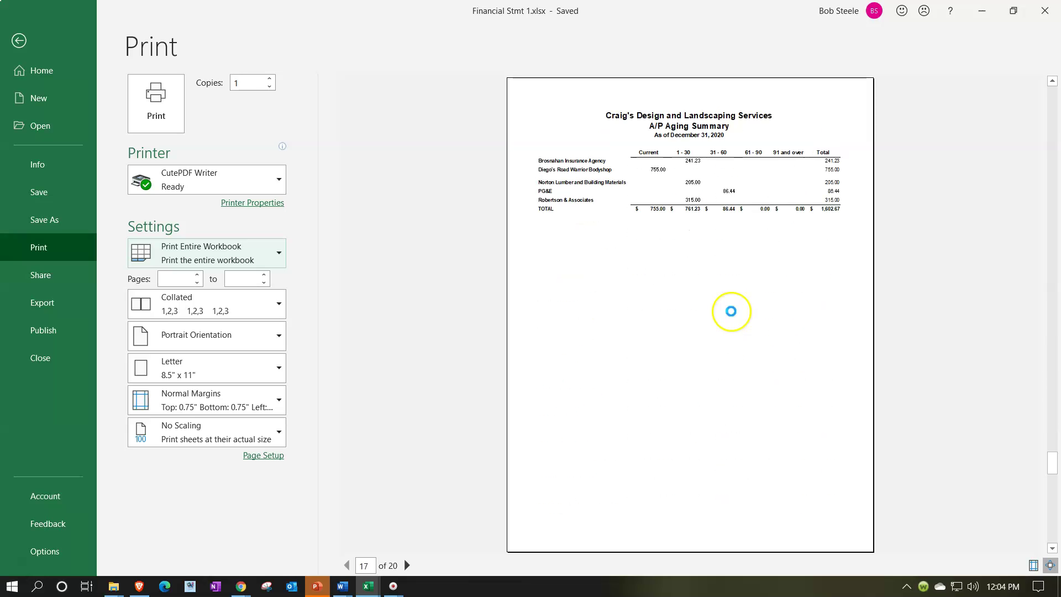
scroll(732, 315, "down", 1)
scroll(733, 314, "down", 1)
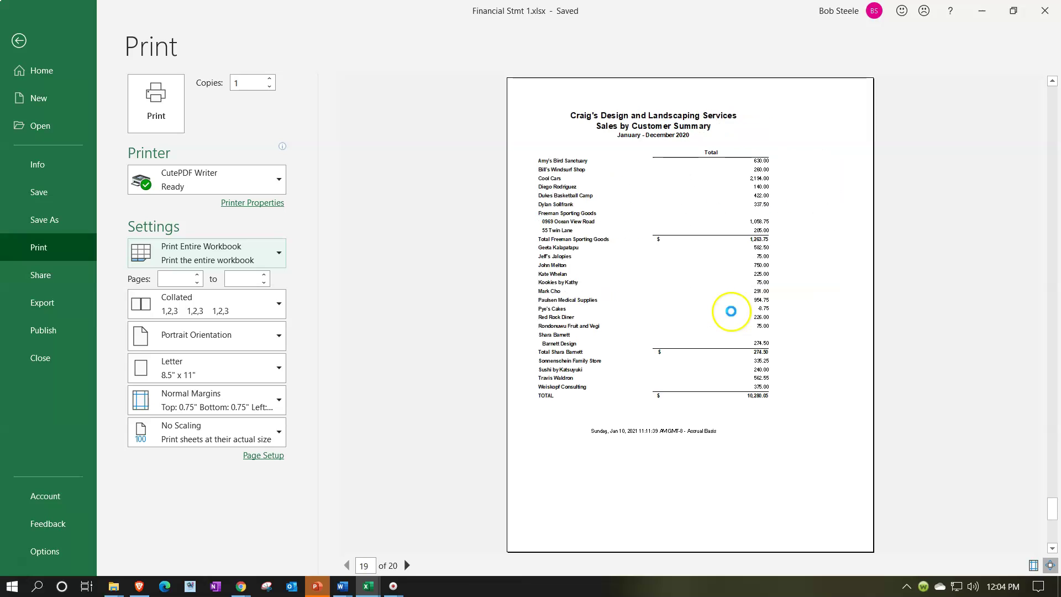
scroll(732, 315, "down", 1)
scroll(732, 315, "down", 1)
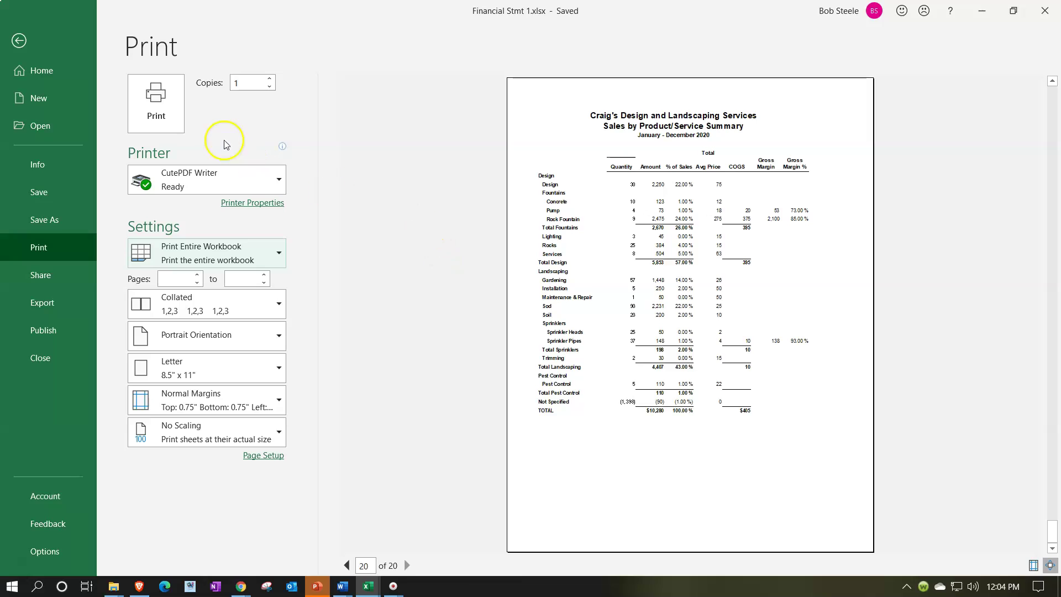
- Print the workbook to PDF with CutePDF Writer, replacing Financial Stmt.pdf in the Part One Navigation folder
left_click(157, 102)
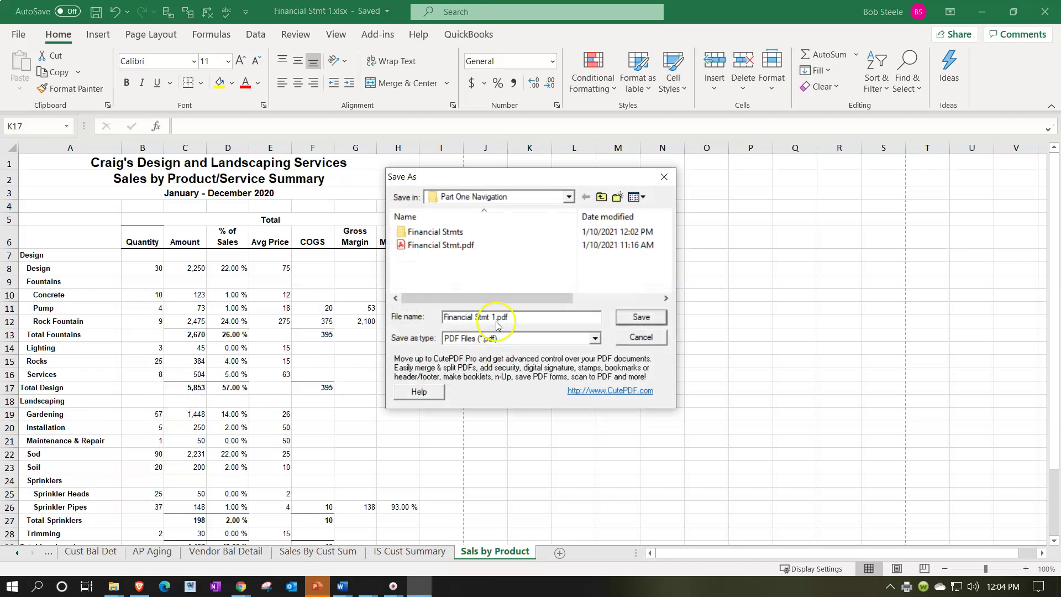
double_click(431, 246)
left_click(569, 301)
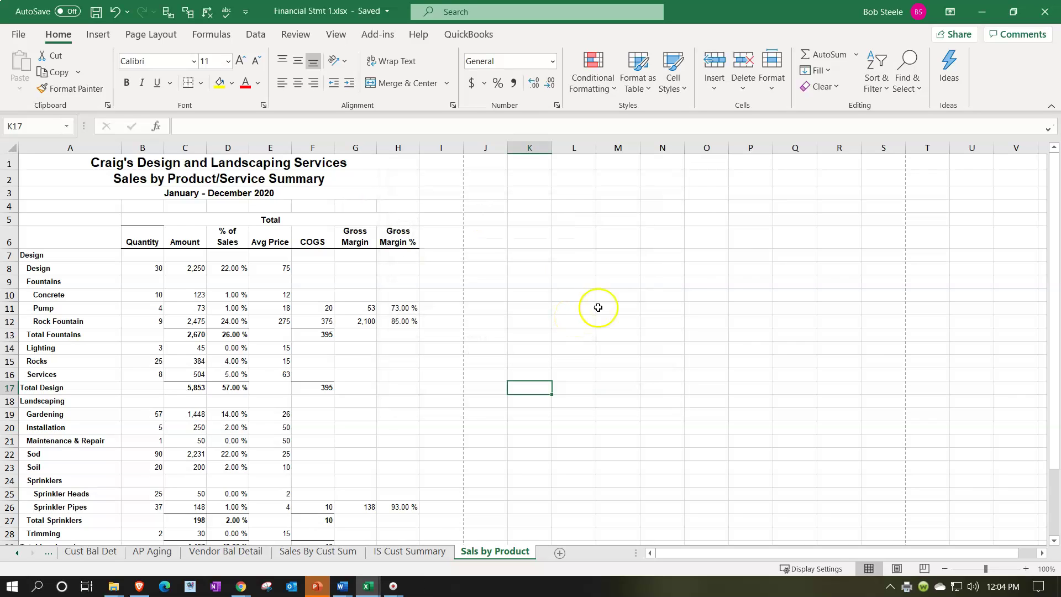
- Switch to the Financial Stmts folder in File Explorer, maximize its window, and open VendorBalanceDetail.pdf
left_click(983, 12)
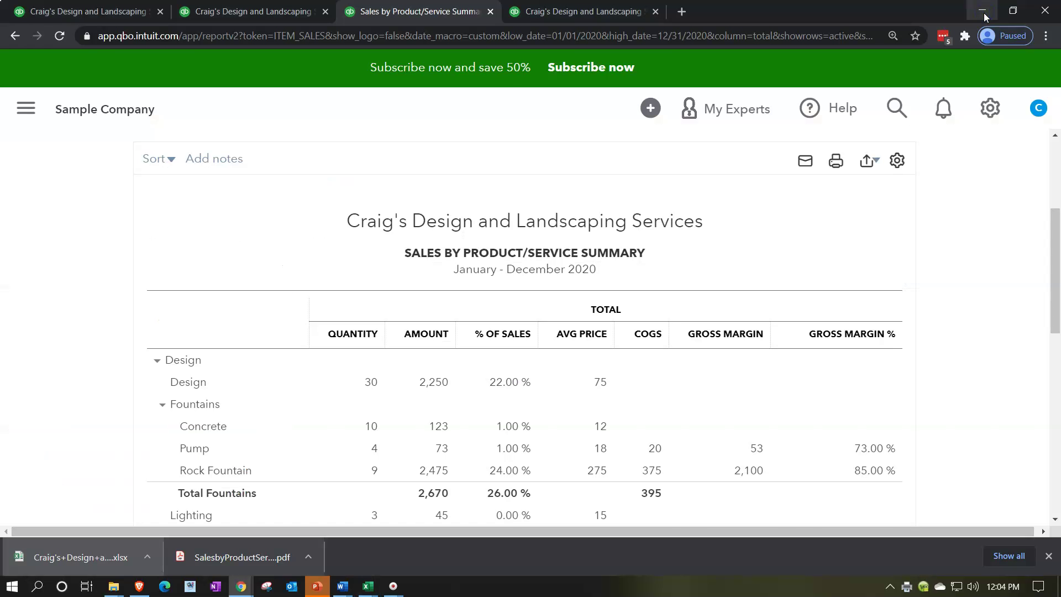
left_click(983, 11)
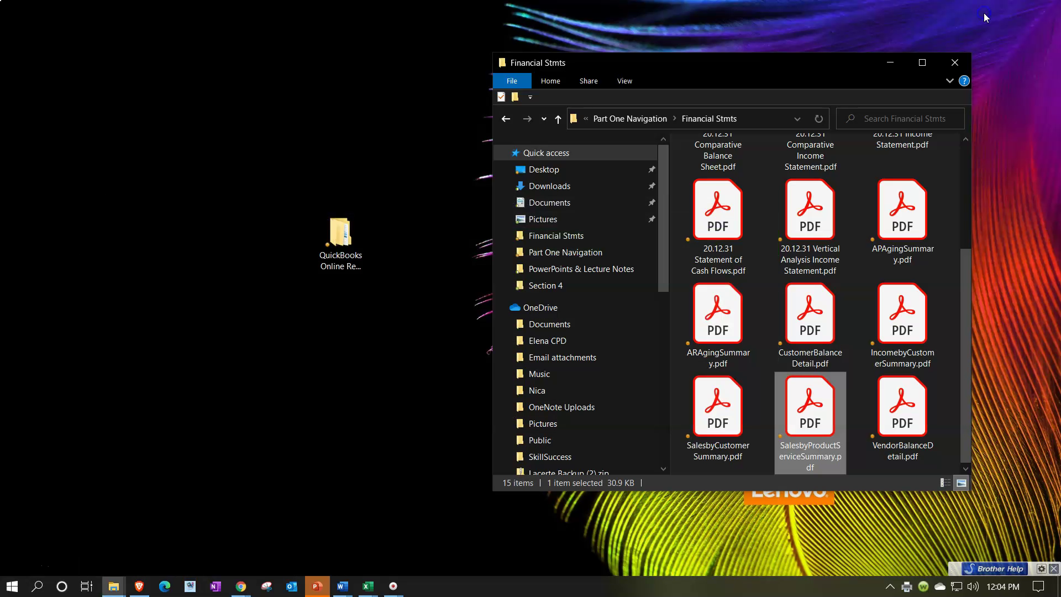
left_click(923, 63)
double_click(465, 246)
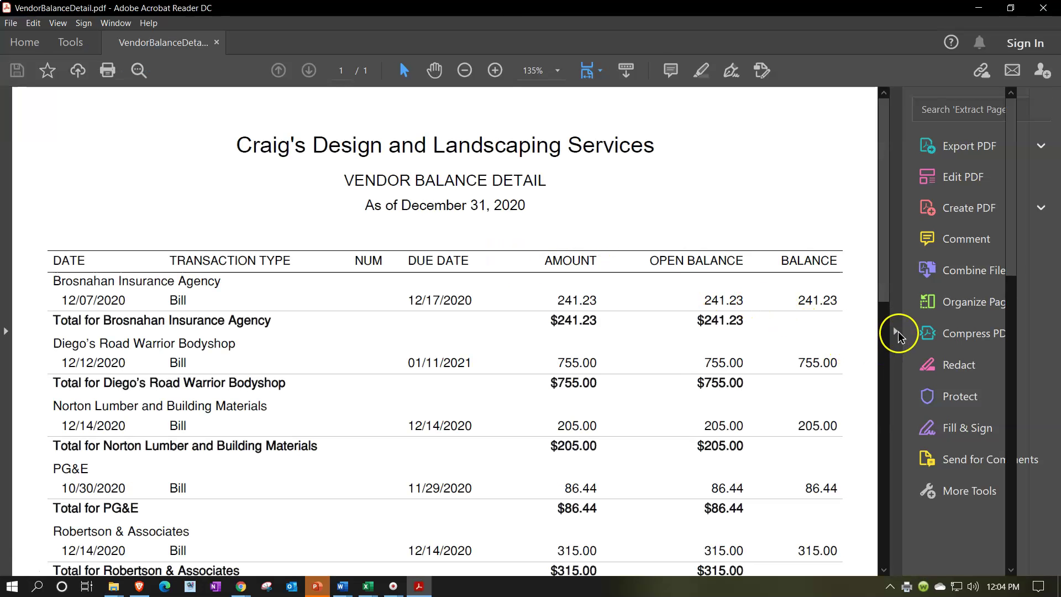
- Collapse the tools pane, review the Vendor Balance Detail report down to its footer, and close the PDF
left_click(896, 334)
scroll(840, 319, "down", 6)
scroll(834, 314, "up", 6)
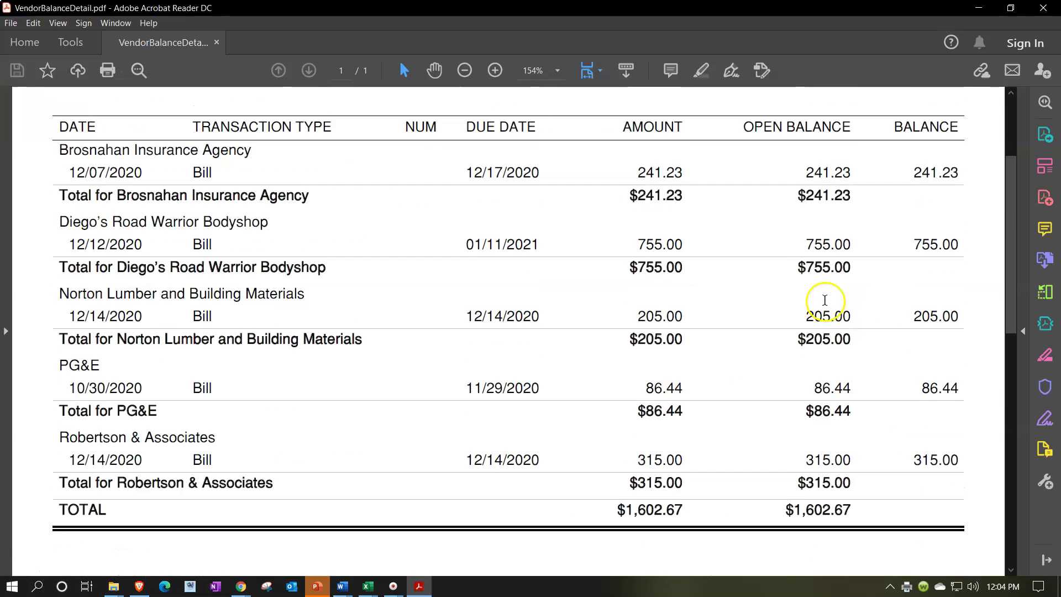
scroll(813, 318, "down", 10)
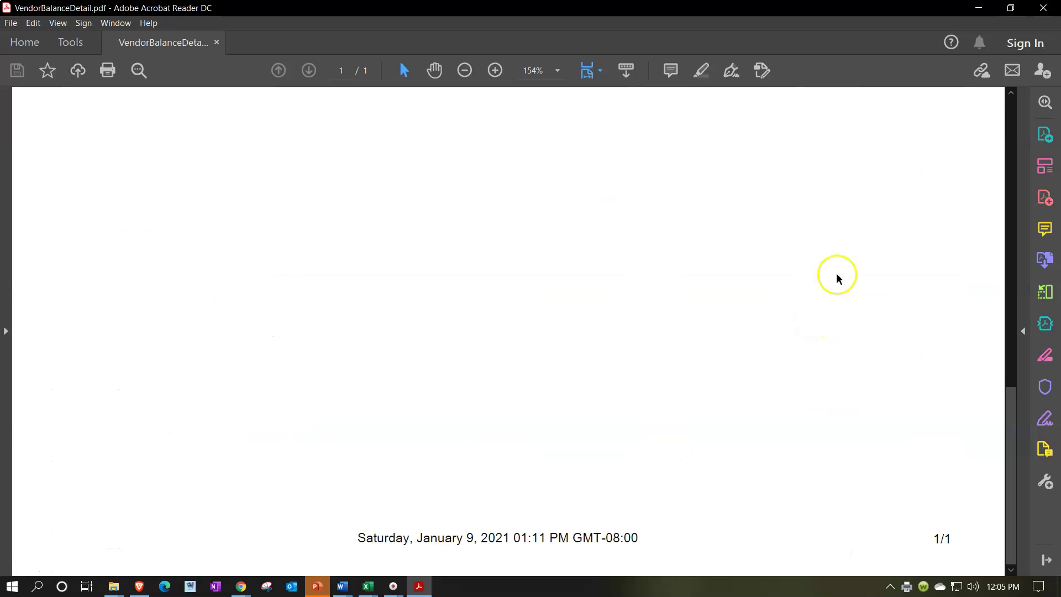
scroll(851, 248, "up", 5)
left_click(1042, 11)
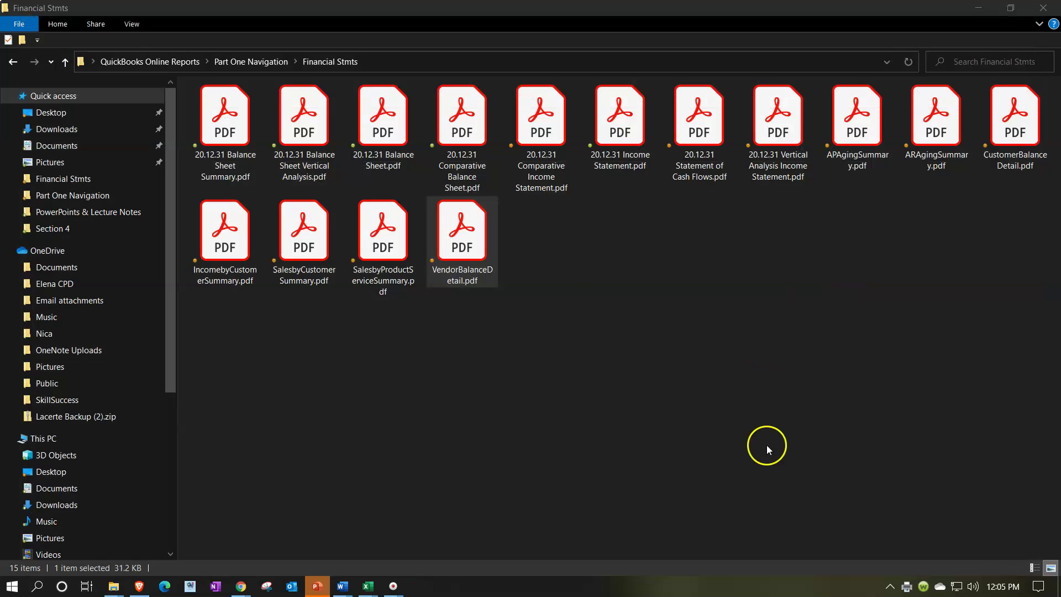
- Open Financial Stmt.pdf from the Part One Navigation folder and collapse the tools pane
left_click(262, 62)
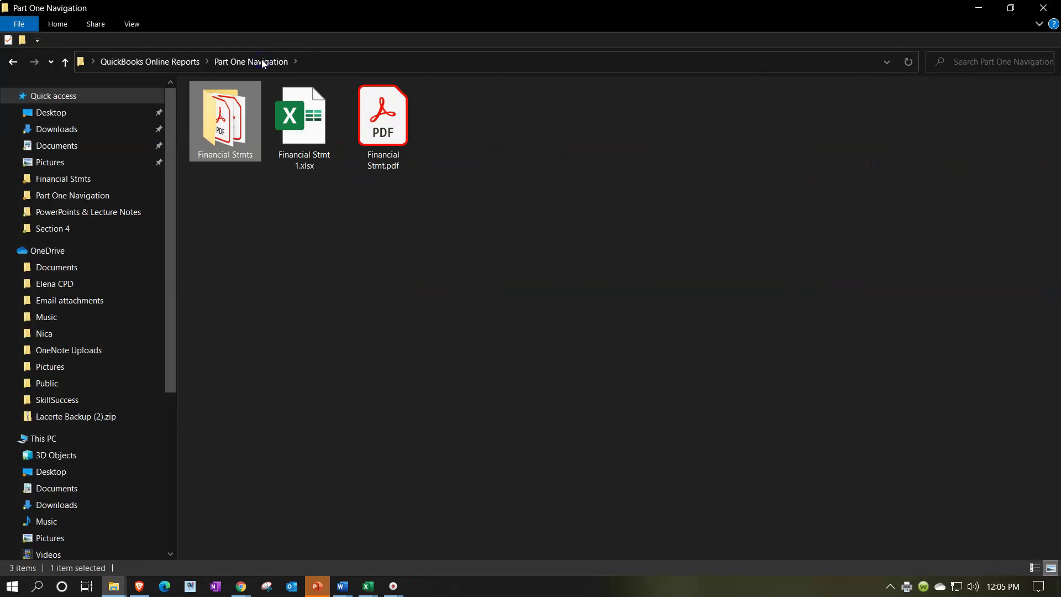
double_click(391, 138)
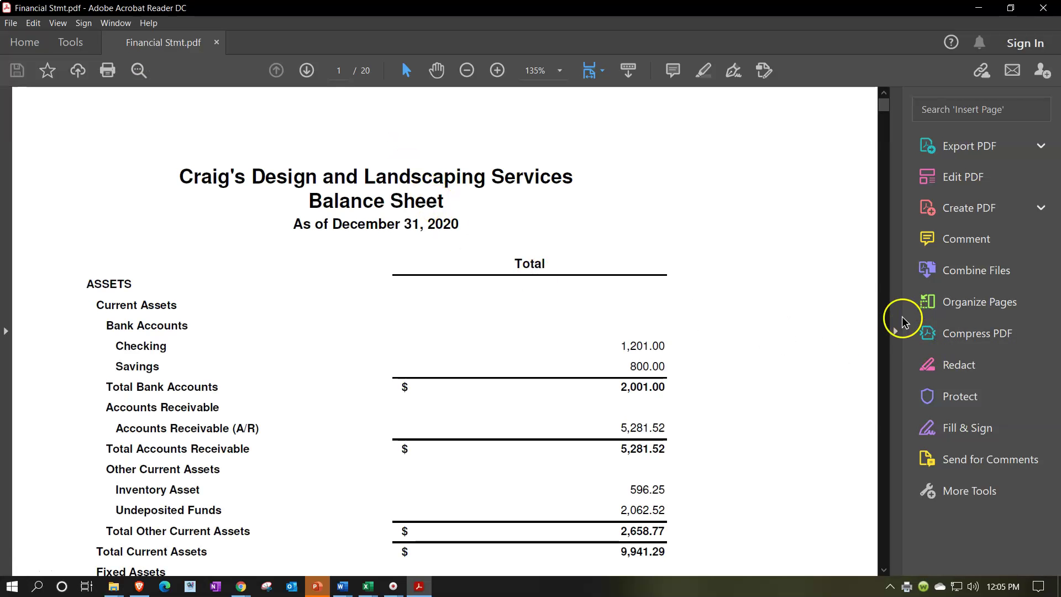
left_click(895, 330)
- Review the compiled balance sheets and income statements in Financial Stmt.pdf through the Vertical Analysis Income Statement
scroll(884, 333, "down", 10)
scroll(874, 336, "down", 15)
scroll(866, 336, "down", 15)
scroll(872, 349, "down", 15)
scroll(870, 351, "down", 15)
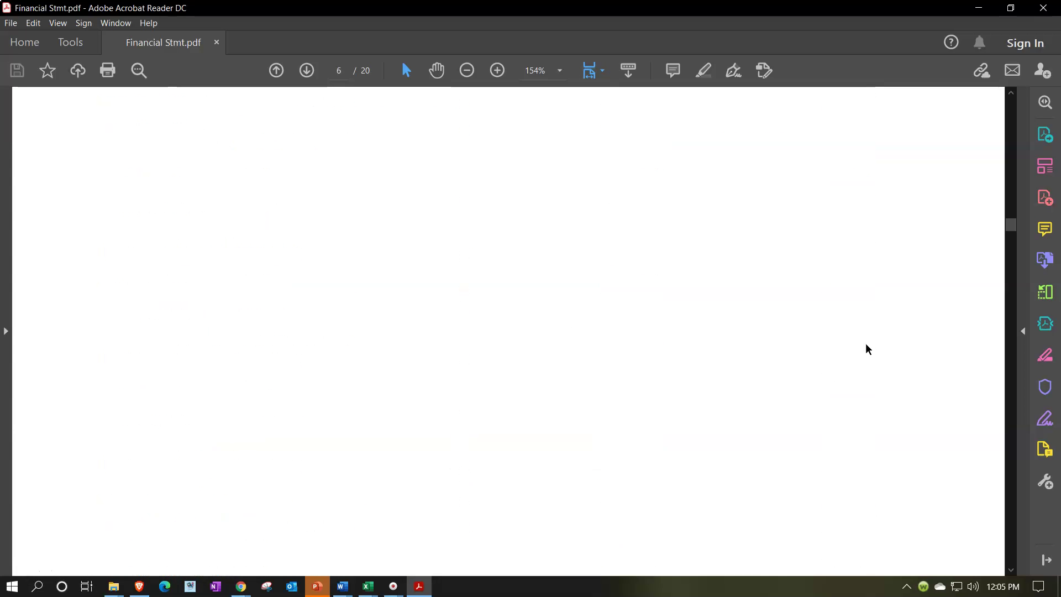
scroll(866, 347, "down", 15)
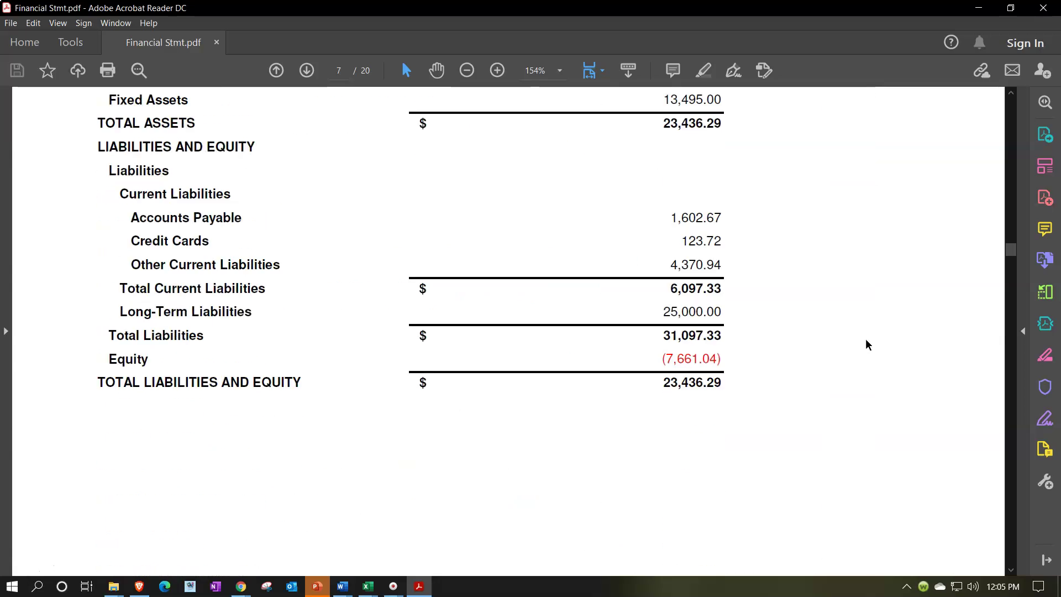
scroll(866, 345, "down", 15)
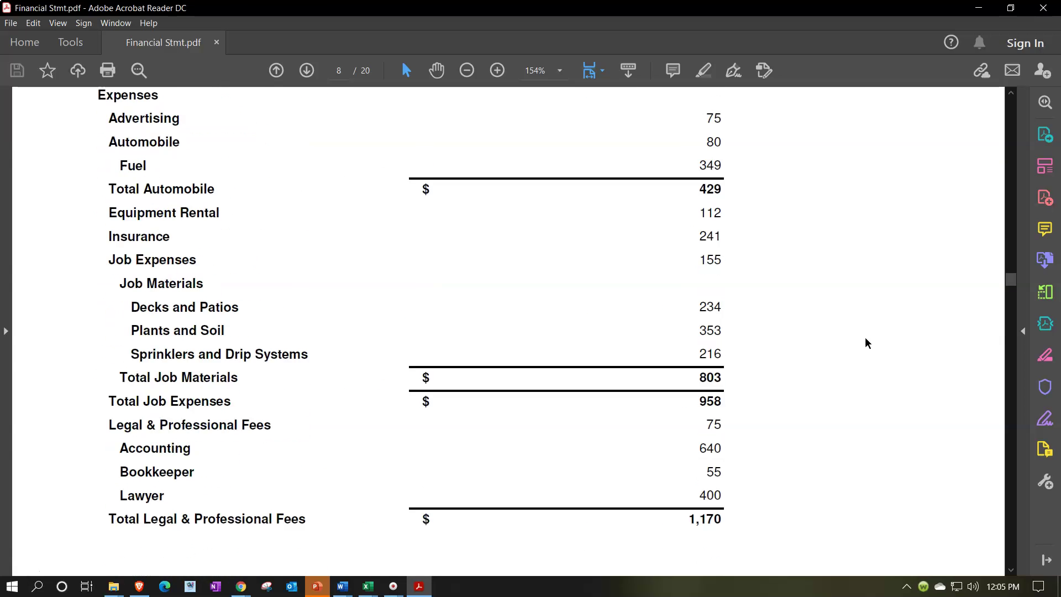
scroll(866, 342, "down", 15)
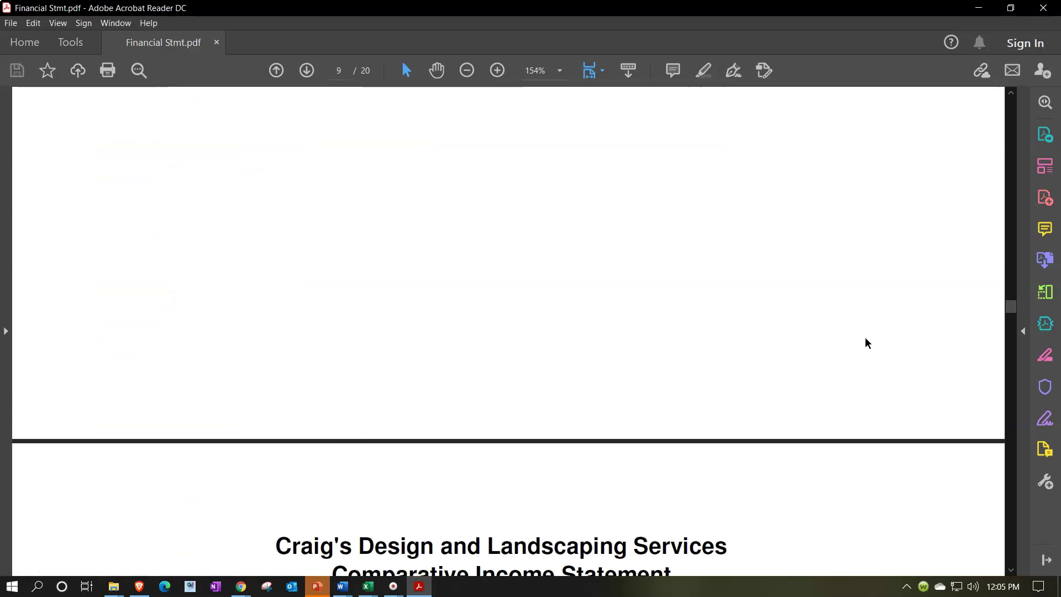
scroll(865, 335, "down", 15)
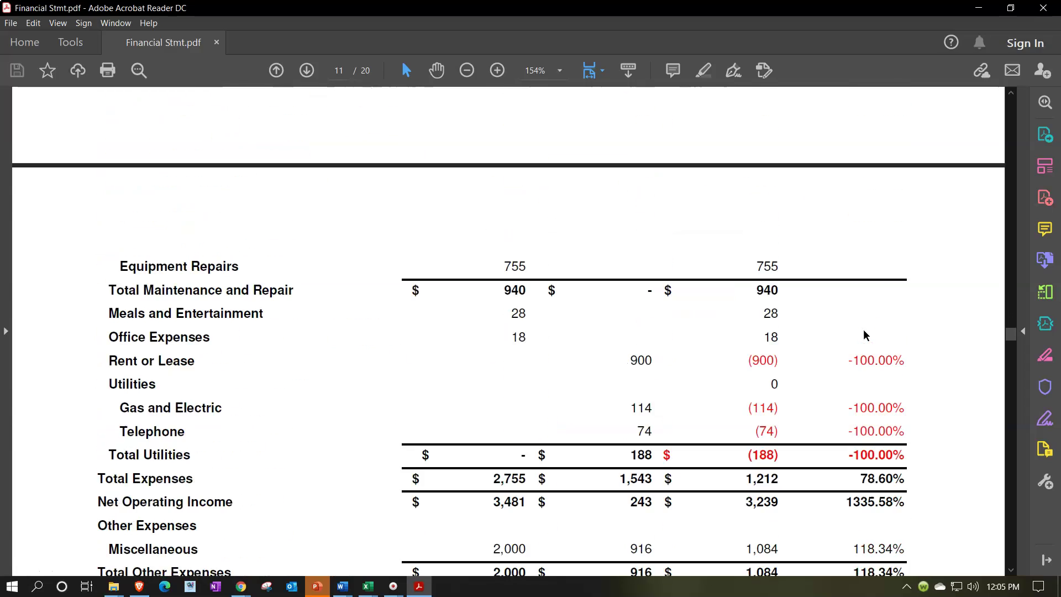
scroll(865, 334, "down", 15)
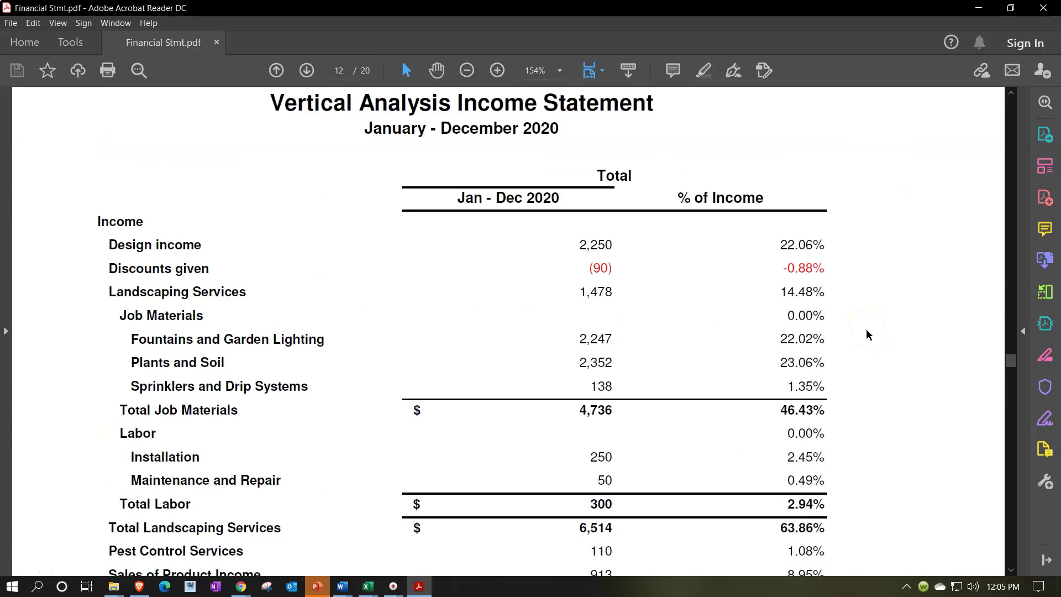
scroll(865, 335, "down", 15)
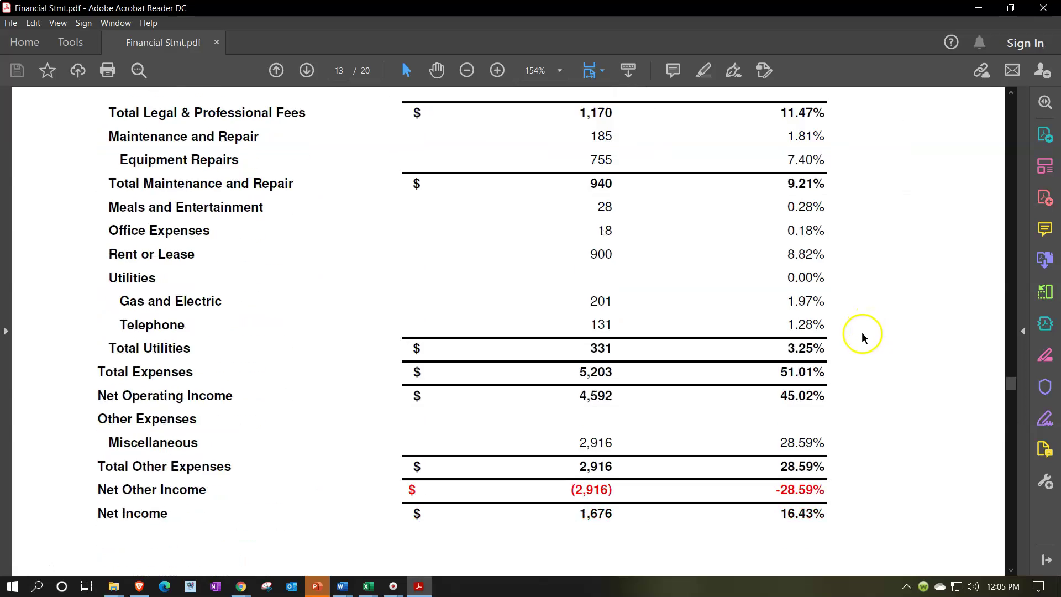
- Review the customer and vendor balance reports, the customer sales and income summaries, and the Sales by Product/Service Summary in the PDF
scroll(865, 338, "down", 15)
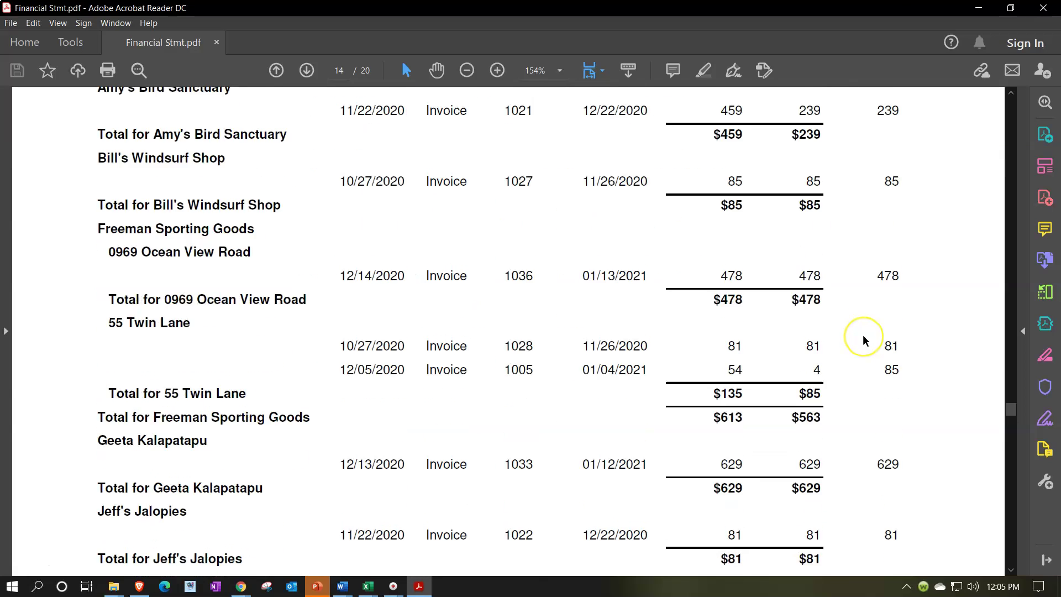
scroll(866, 339, "down", 15)
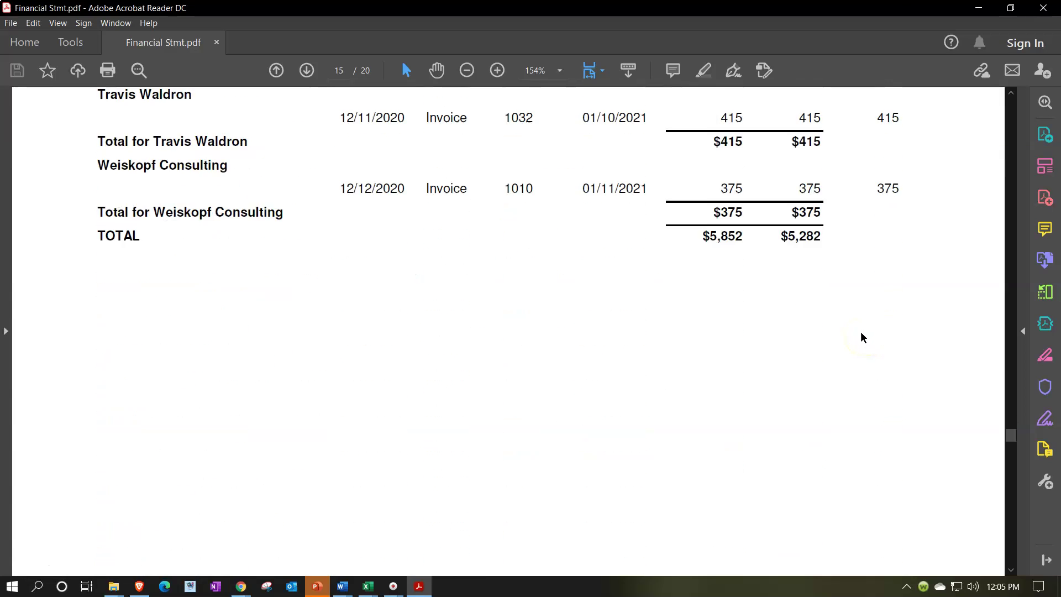
scroll(860, 338, "down", 15)
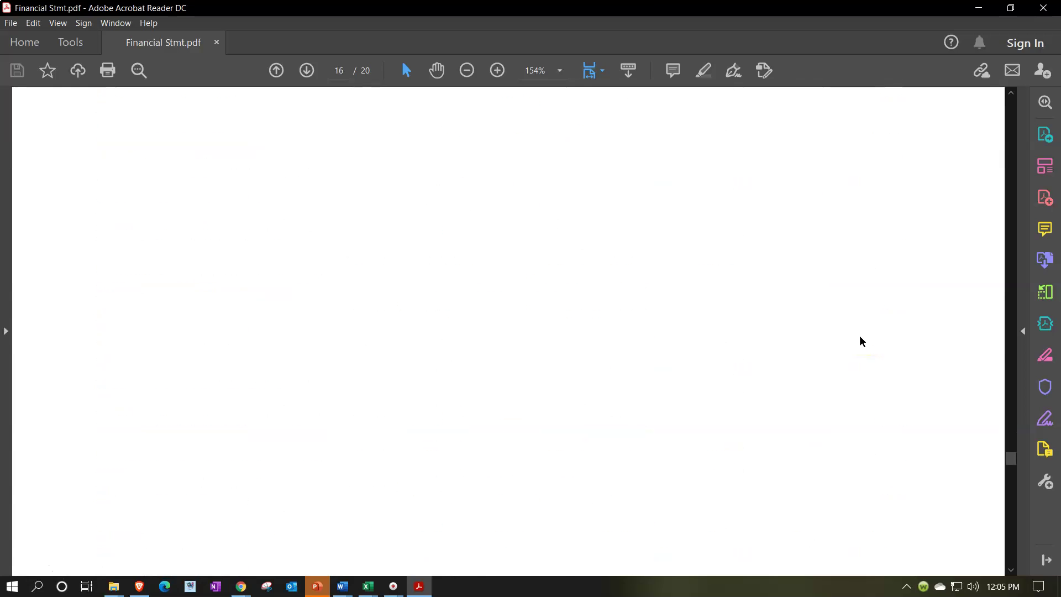
scroll(862, 339, "down", 15)
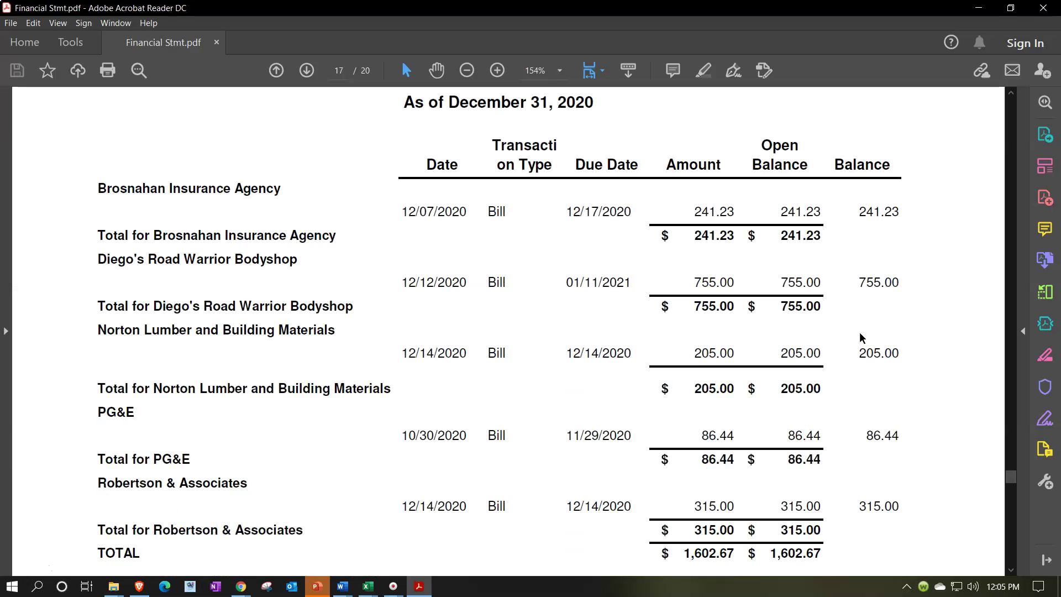
scroll(861, 339, "down", 8)
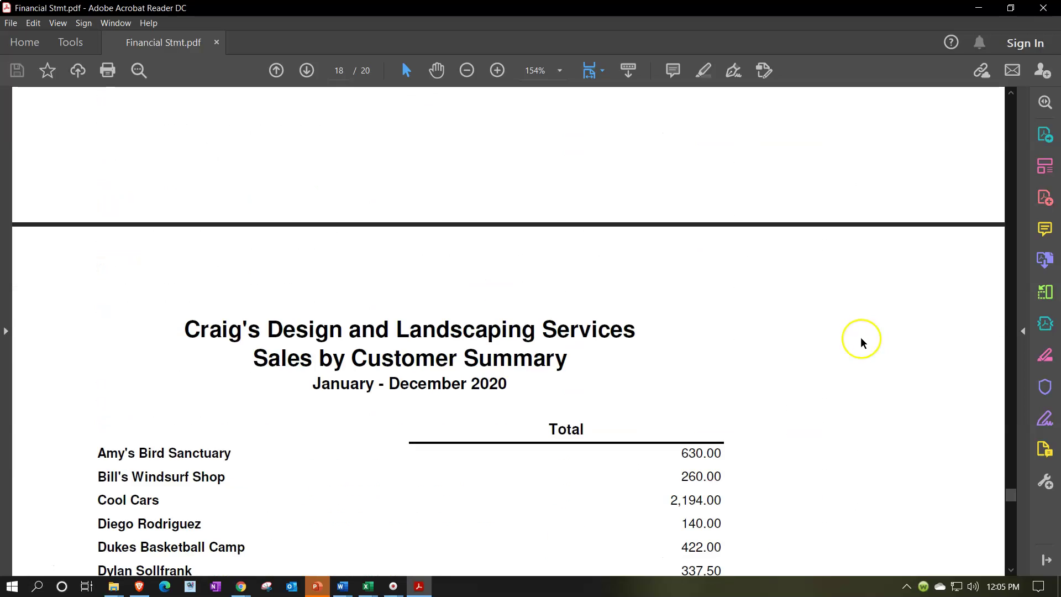
scroll(860, 343, "down", 15)
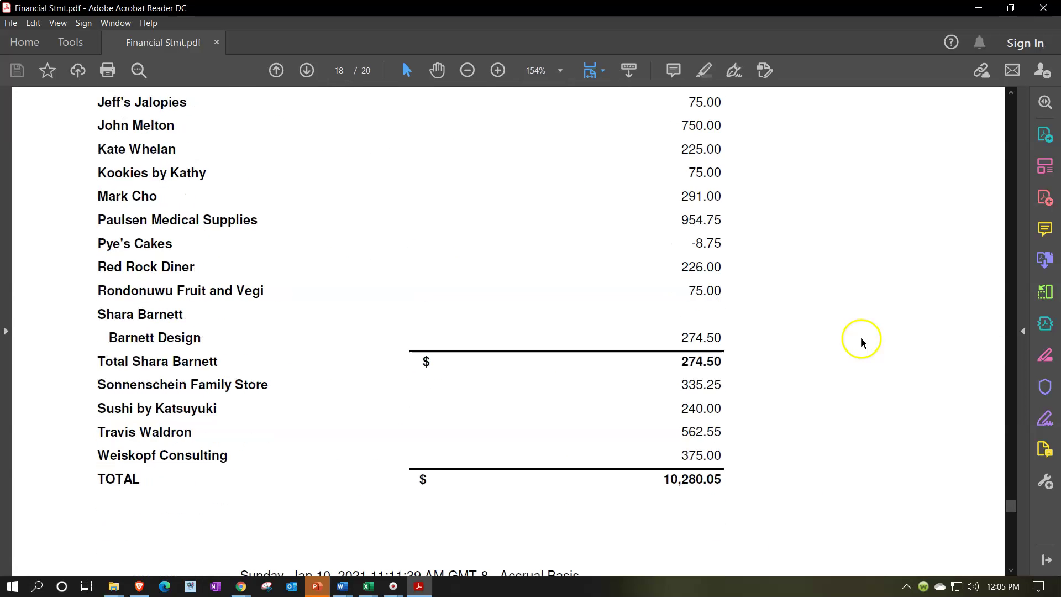
scroll(862, 339, "down", 8)
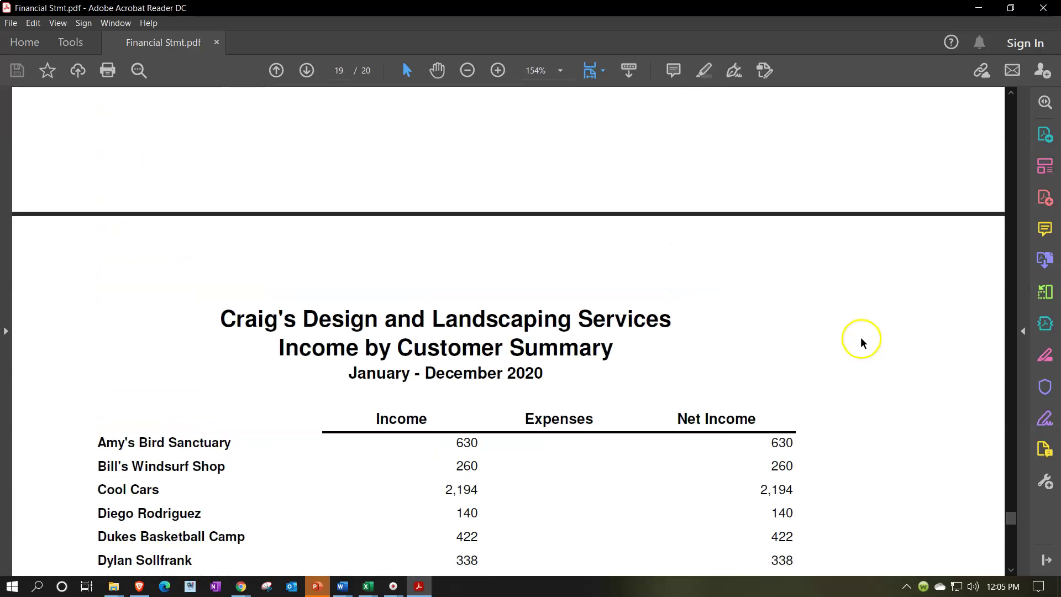
scroll(862, 342, "down", 10)
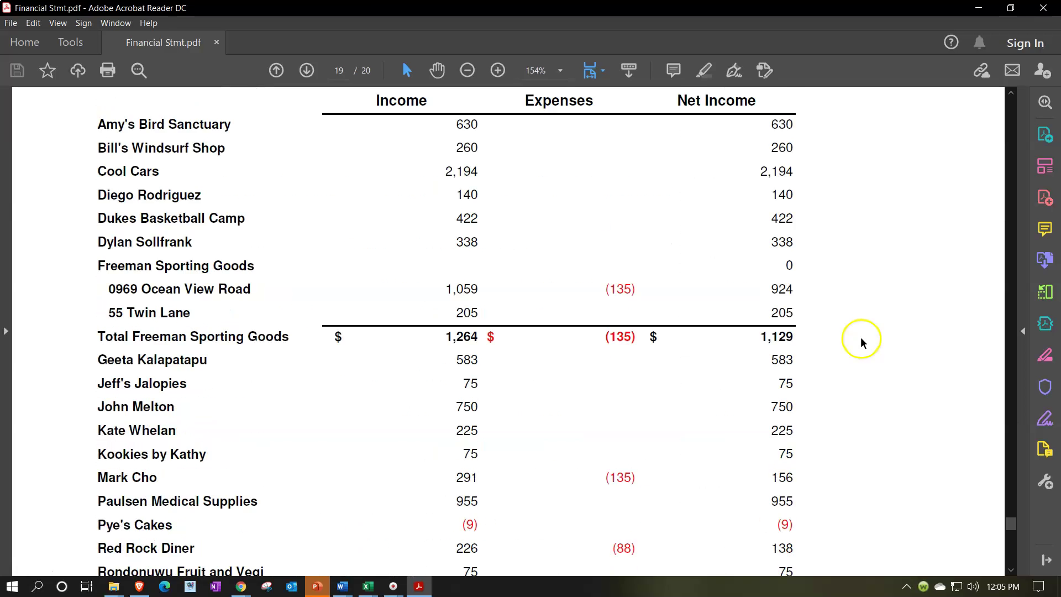
scroll(862, 343, "down", 12)
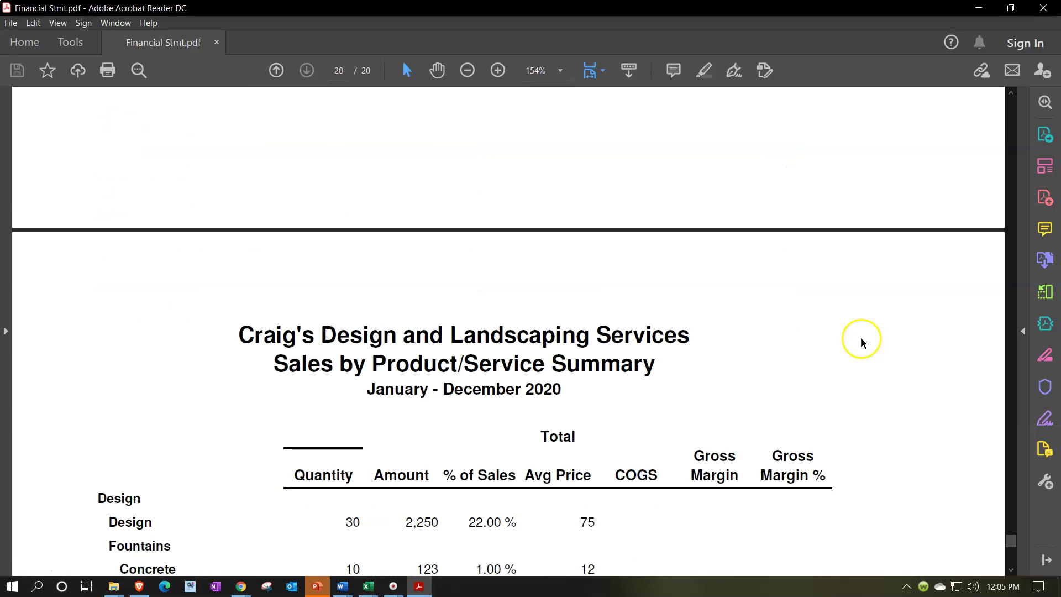
scroll(862, 343, "down", 9)
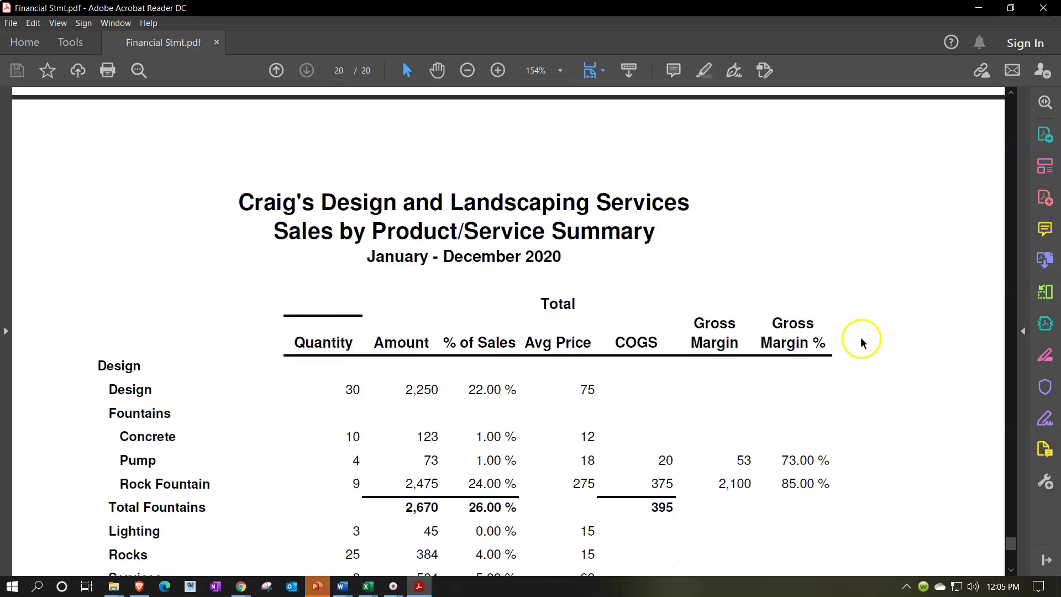
scroll(862, 343, "down", 11)
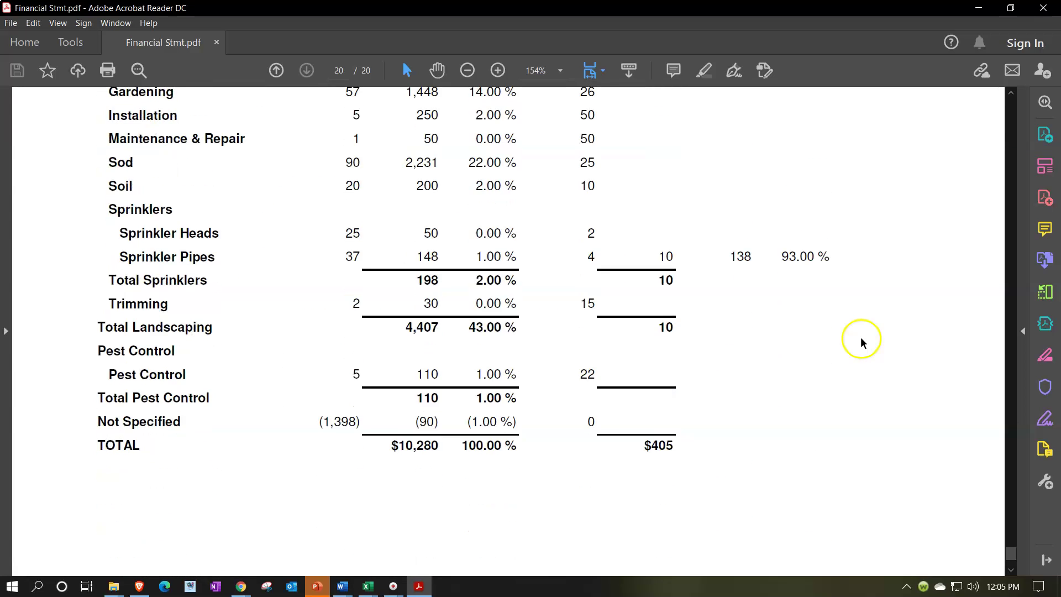